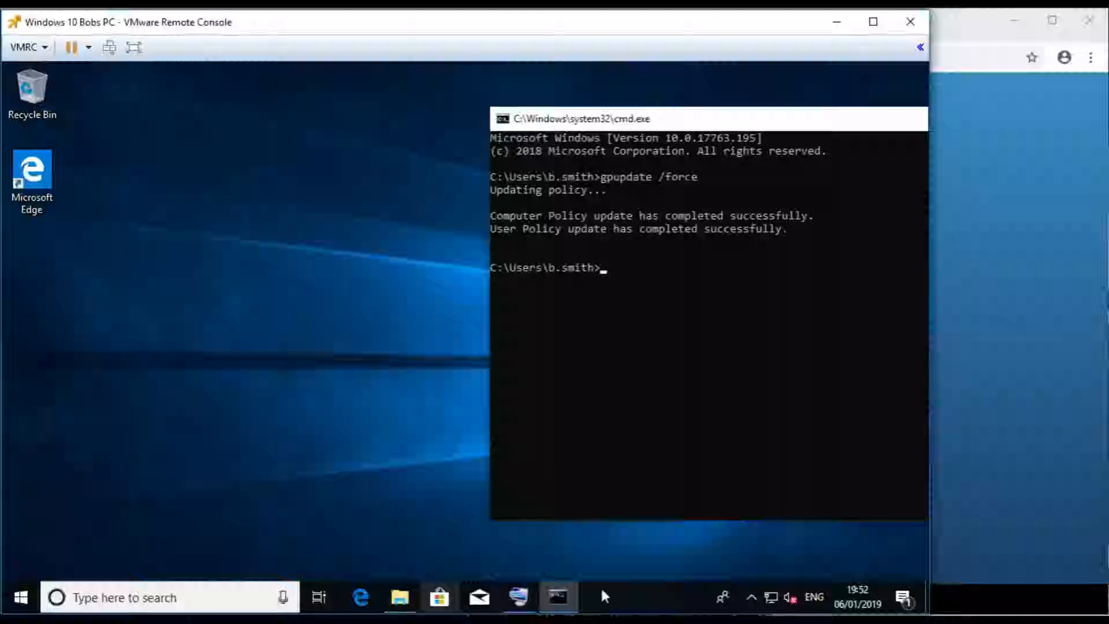
- Browse the Start menu's installed apps list, then close it and return to the desktop
{"action": "left_click", "coordinate": [21, 597]}
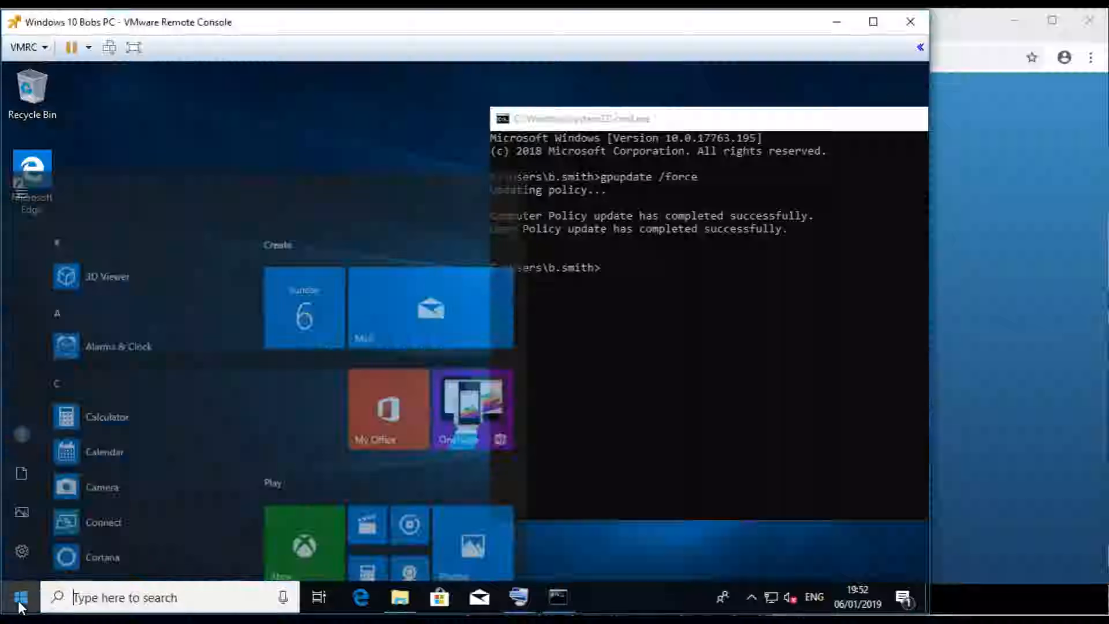
{"action": "scroll", "coordinate": [127, 375], "scroll_direction": "down", "scroll_amount": 10}
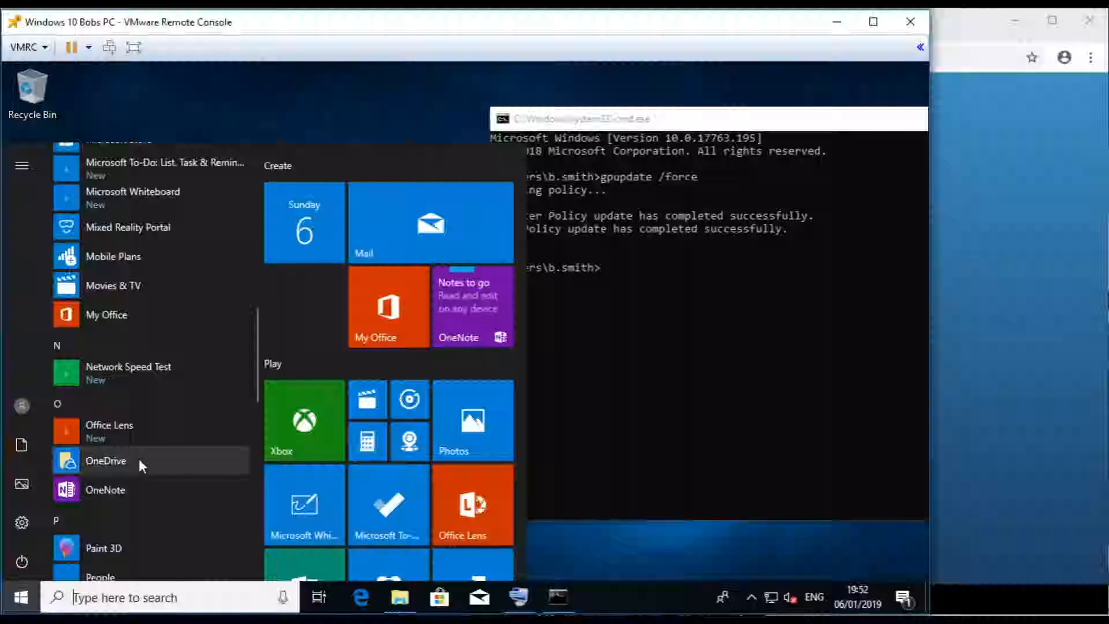
{"action": "left_click_drag", "start_coordinate": [256, 366], "coordinate": [248, 520]}
{"action": "left_click", "coordinate": [219, 117]}
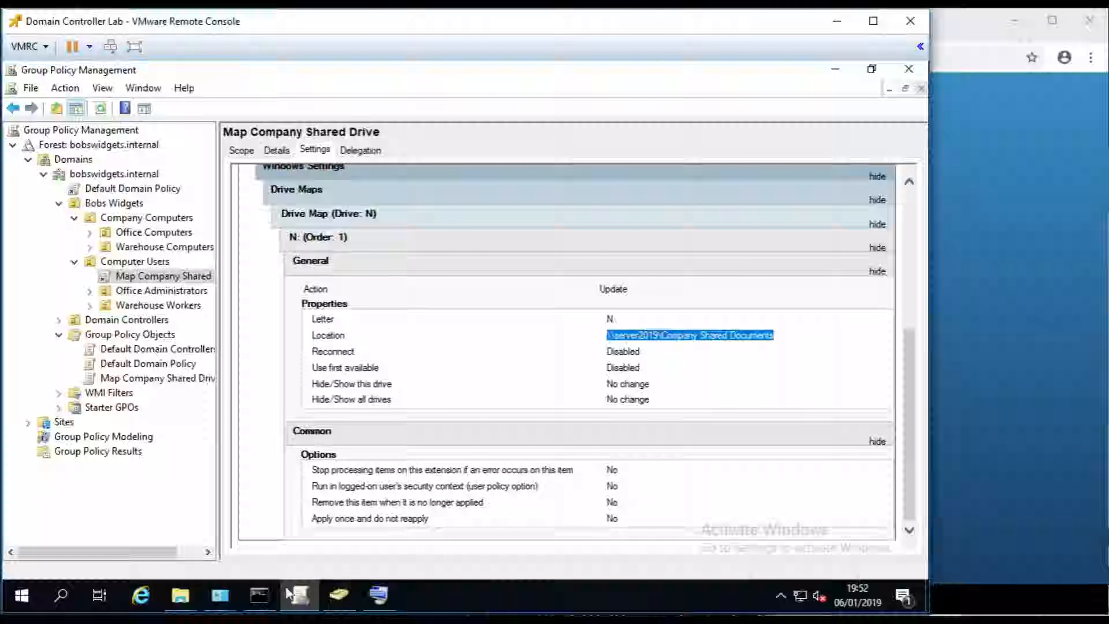
- Launch Internet Explorer and go to google.com
{"action": "left_click", "coordinate": [150, 596]}
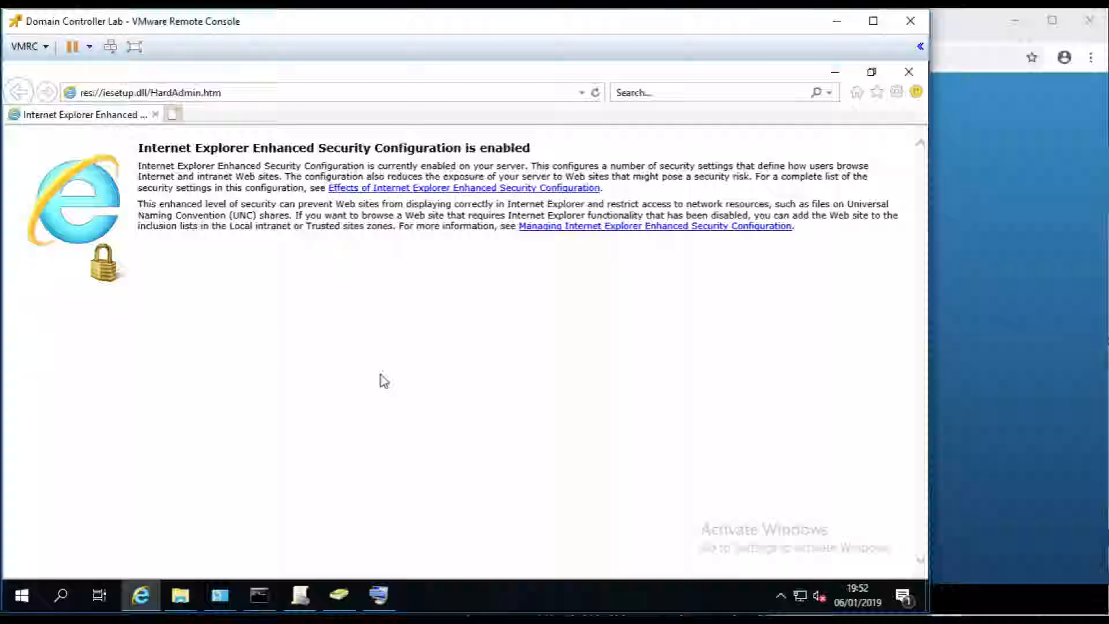
{"action": "left_click", "coordinate": [462, 94]}
{"action": "type", "text": "google.com/"}
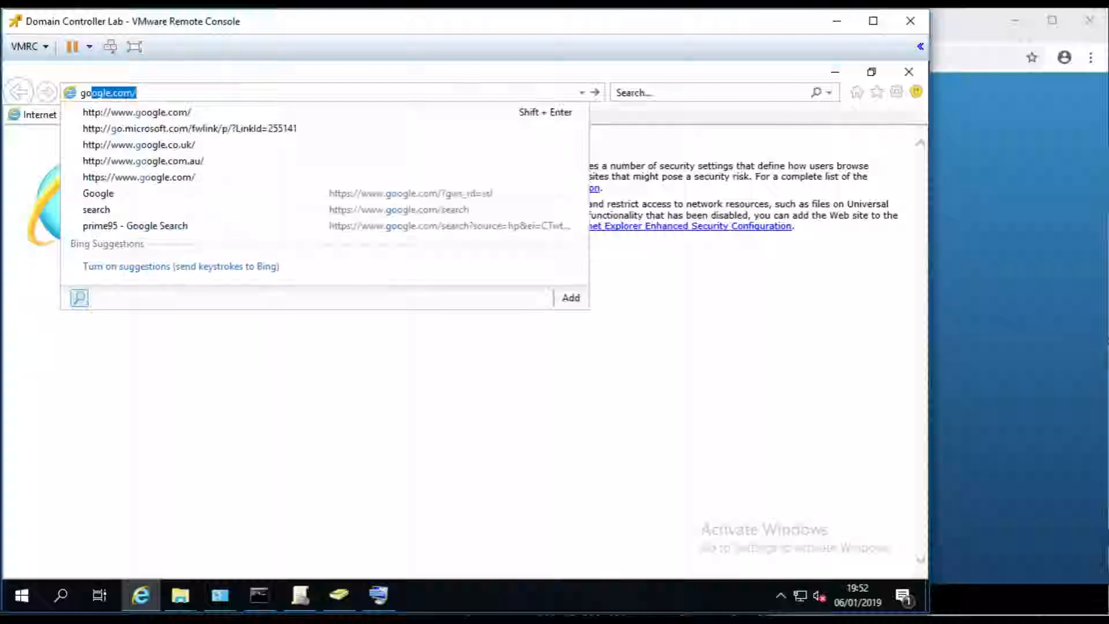
{"action": "key", "text": "Return"}
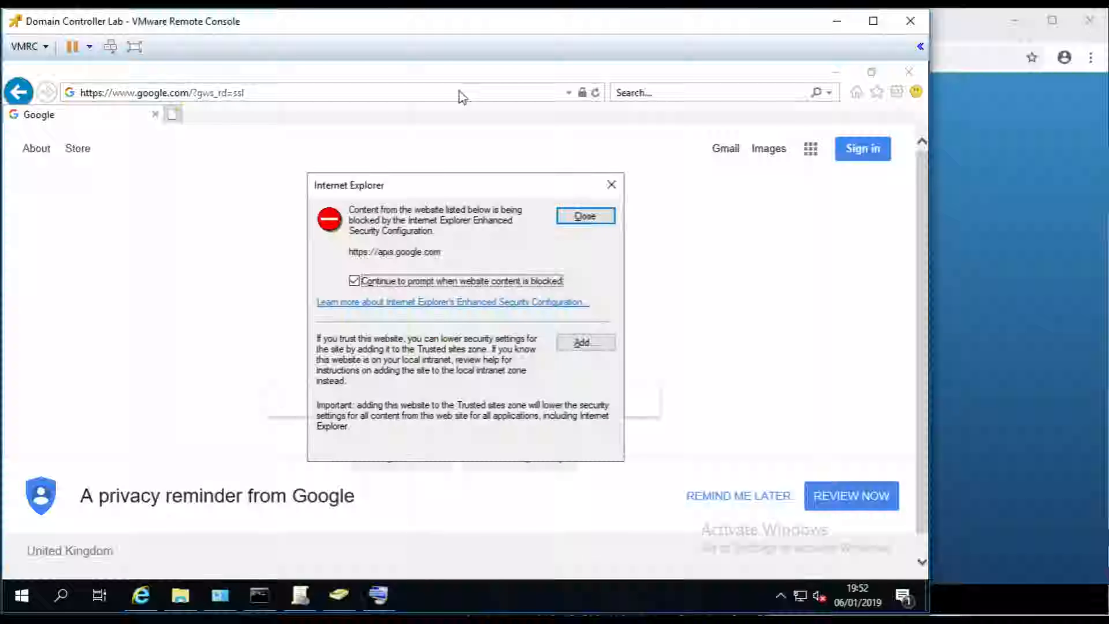
- Search 'chrome msi download', add apis.google.com to Trusted sites, and open the Chrome Browser downloads result
{"action": "left_click", "coordinate": [586, 216]}
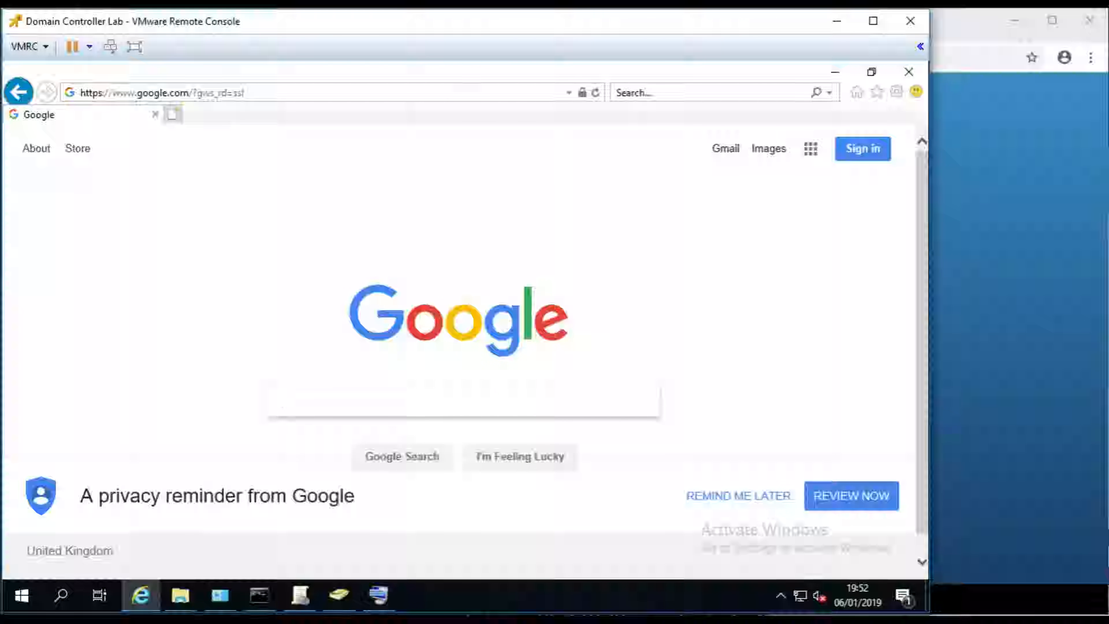
{"action": "type", "text": "chrome "}
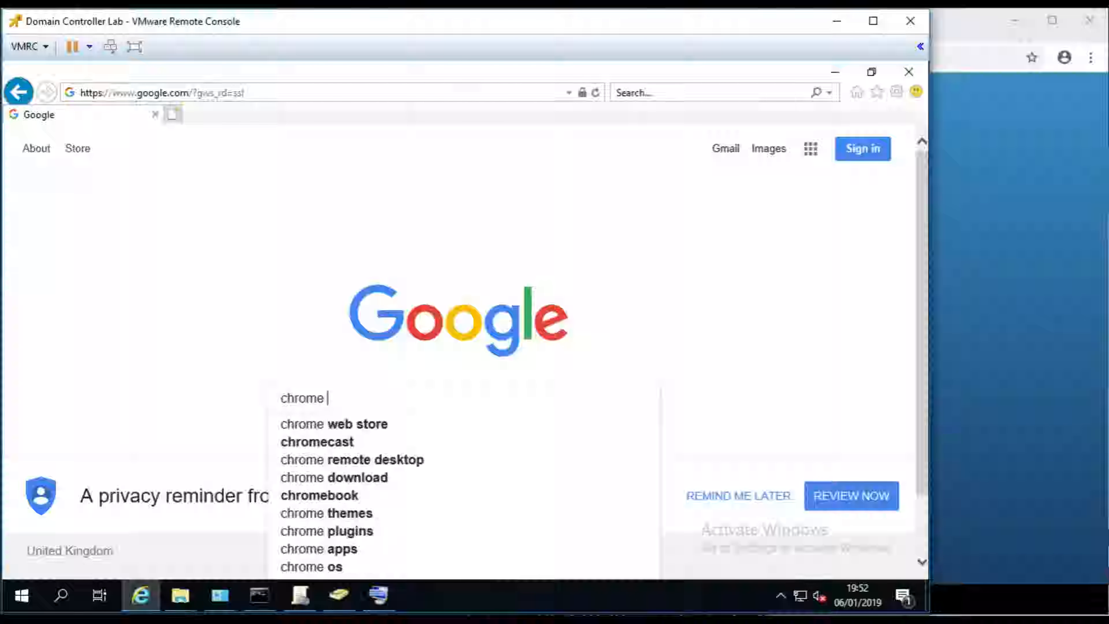
{"action": "type", "text": "msi download"}
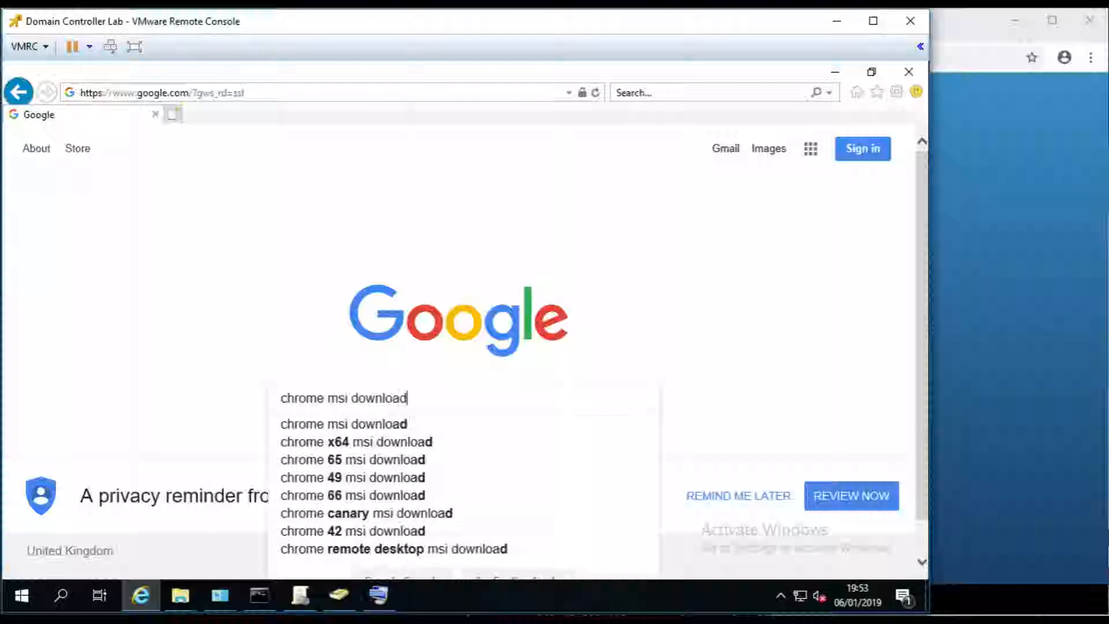
{"action": "key", "text": "Return"}
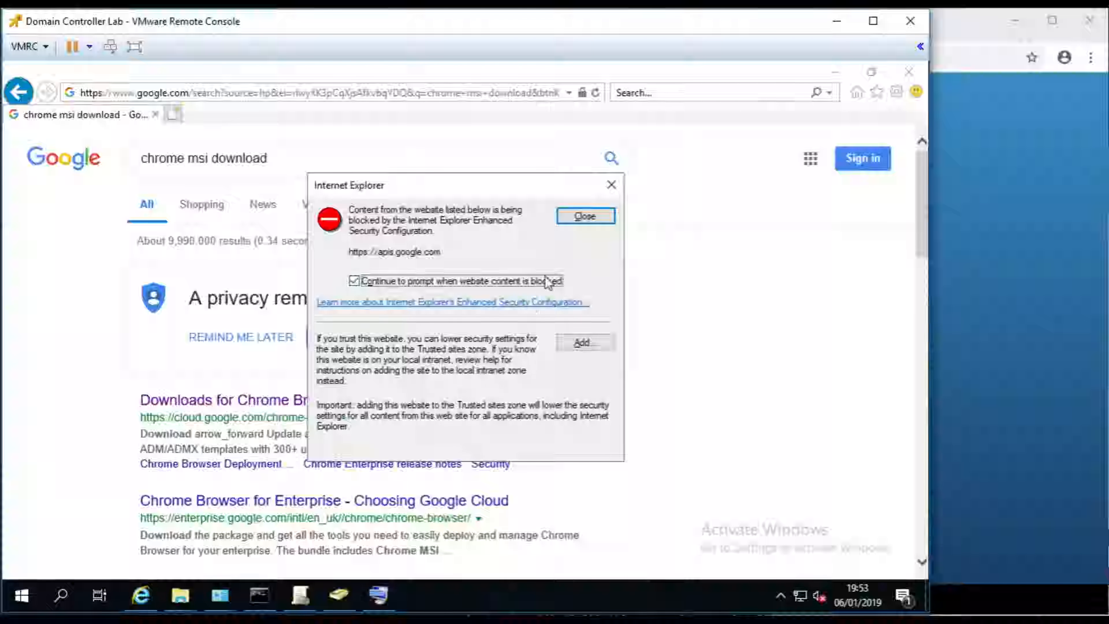
{"action": "left_click", "coordinate": [582, 342]}
{"action": "left_click", "coordinate": [580, 305]}
{"action": "left_click", "coordinate": [567, 458]}
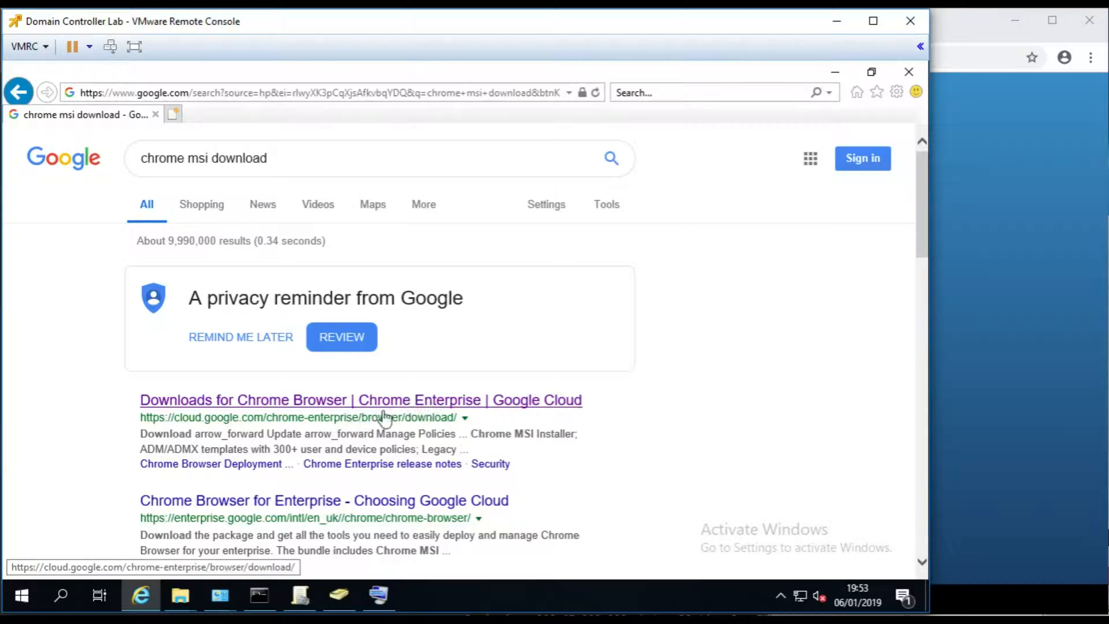
{"action": "left_click", "coordinate": [425, 403]}
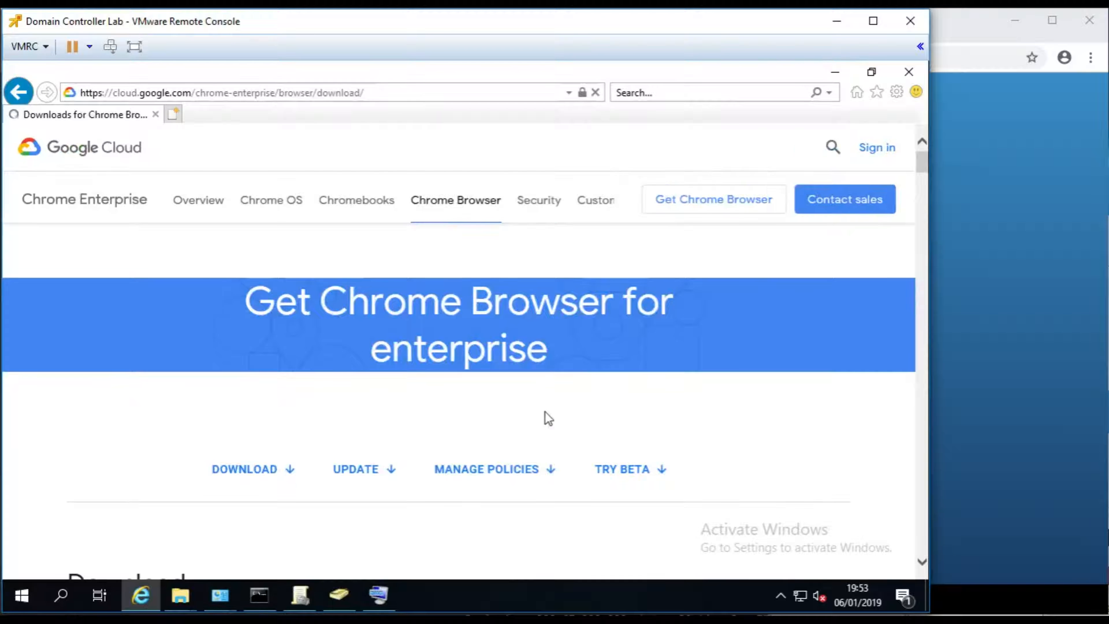
- Scroll to 'Bundle download includes' and highlight the Chrome MSI Installer line
{"action": "left_click", "coordinate": [585, 217]}
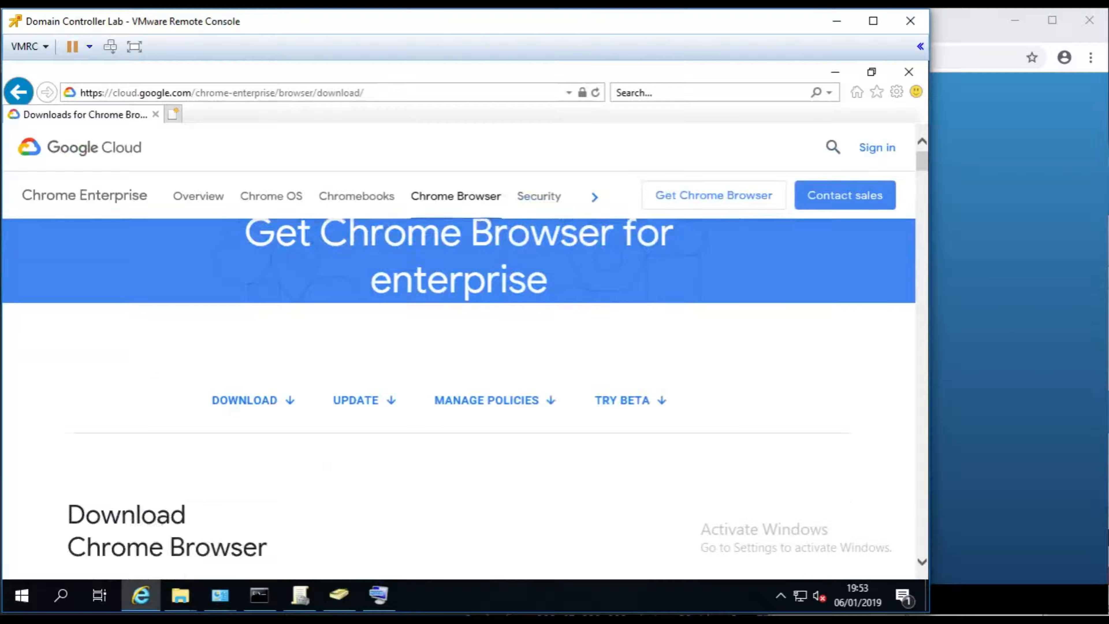
{"action": "left_click_drag", "start_coordinate": [919, 166], "coordinate": [913, 198]}
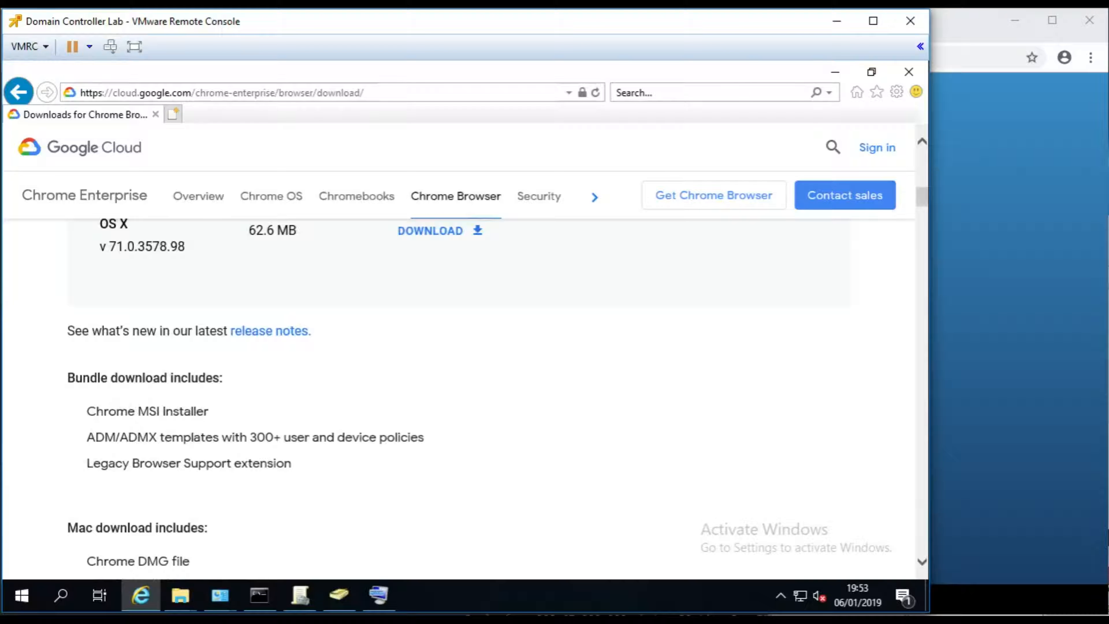
{"action": "left_click_drag", "start_coordinate": [67, 377], "coordinate": [220, 377]}
{"action": "left_click_drag", "start_coordinate": [97, 411], "coordinate": [208, 412]}
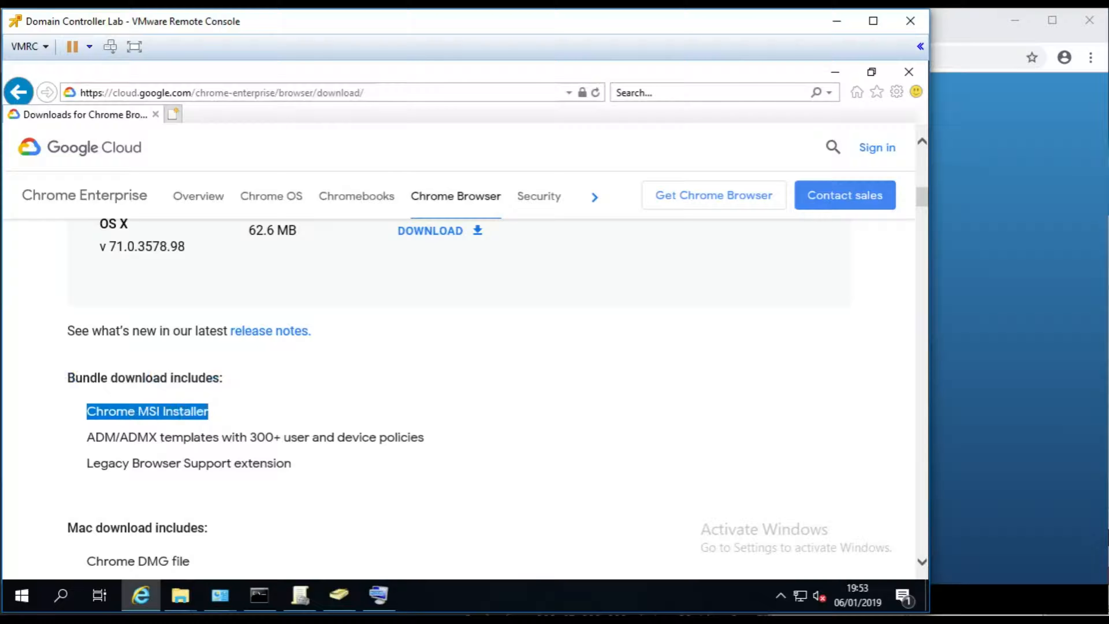
{"action": "left_click", "coordinate": [99, 414]}
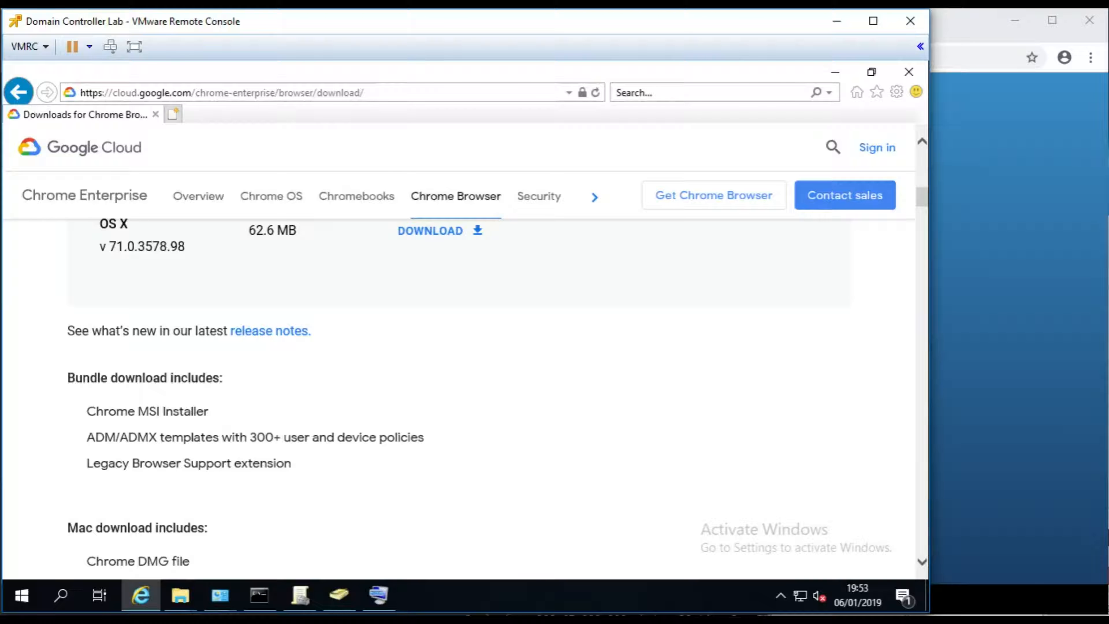
- Highlight the ADMX templates line, then scroll back up to the Windows 64-bit bundle
{"action": "left_click_drag", "start_coordinate": [86, 437], "coordinate": [221, 441]}
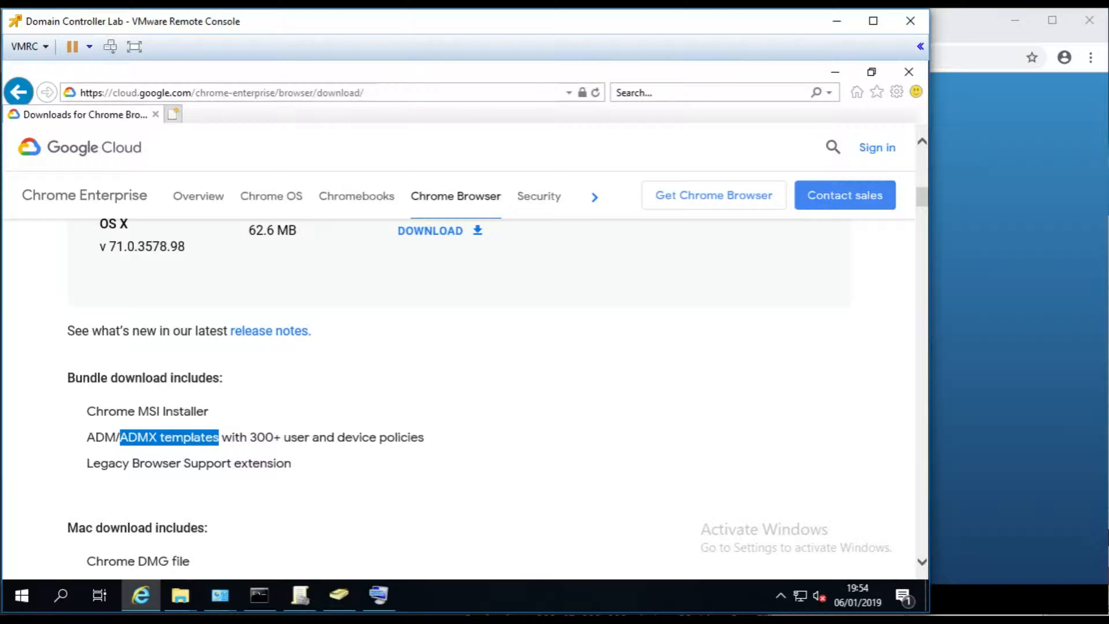
{"action": "double_click", "coordinate": [324, 438]}
{"action": "left_click", "coordinate": [324, 438]}
{"action": "left_click_drag", "start_coordinate": [87, 438], "coordinate": [137, 439]}
{"action": "left_click", "coordinate": [217, 439]}
{"action": "mouse_move", "coordinate": [924, 197]}
{"action": "left_mouse_down"}
{"action": "mouse_move", "coordinate": [922, 173]}
{"action": "mouse_move", "coordinate": [922, 184]}
{"action": "left_mouse_up"}
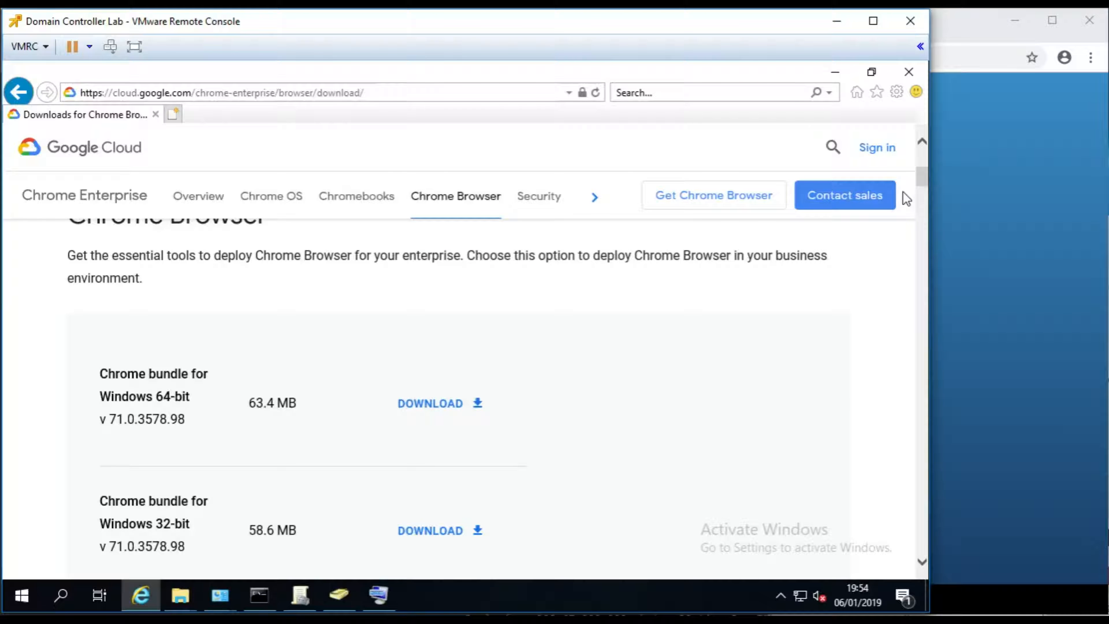
- Accept the terms and save GoogleChromeEnterpriseBundle64.zip, then view the downloads list
{"action": "left_click", "coordinate": [432, 404]}
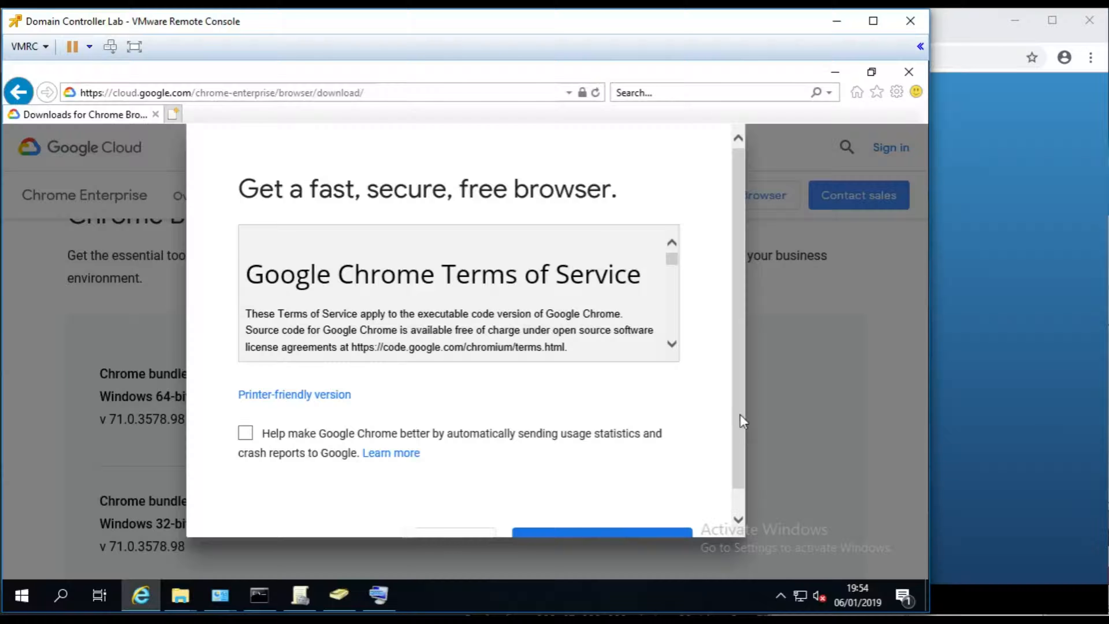
{"action": "scroll", "coordinate": [609, 532], "scroll_direction": "down", "scroll_amount": 1}
{"action": "left_click", "coordinate": [615, 520]}
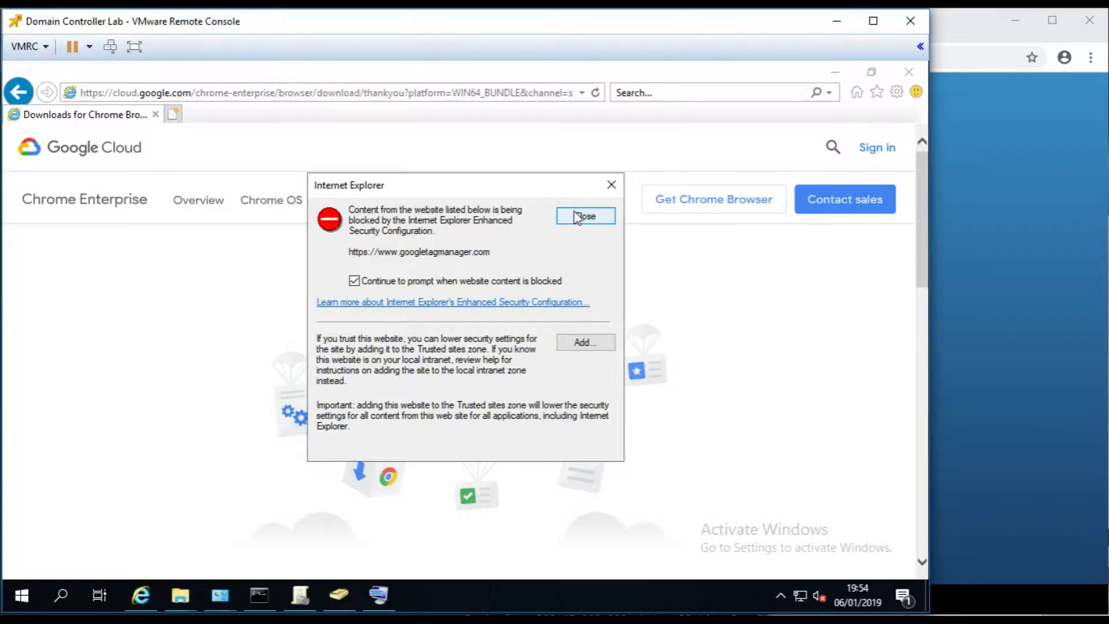
{"action": "left_click", "coordinate": [585, 215]}
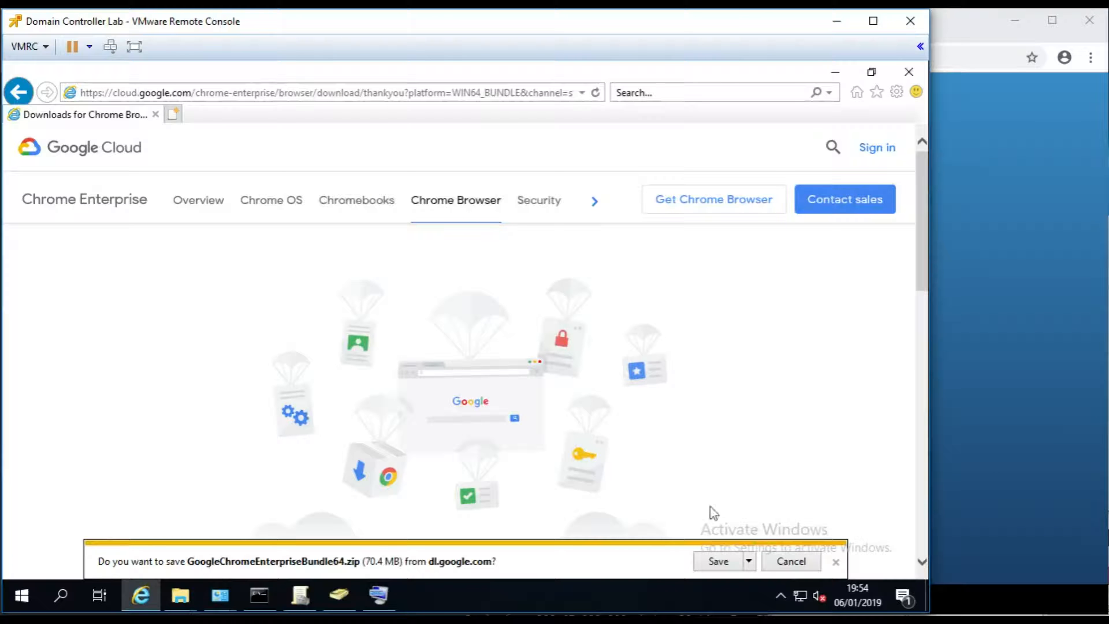
{"action": "left_click", "coordinate": [716, 562]}
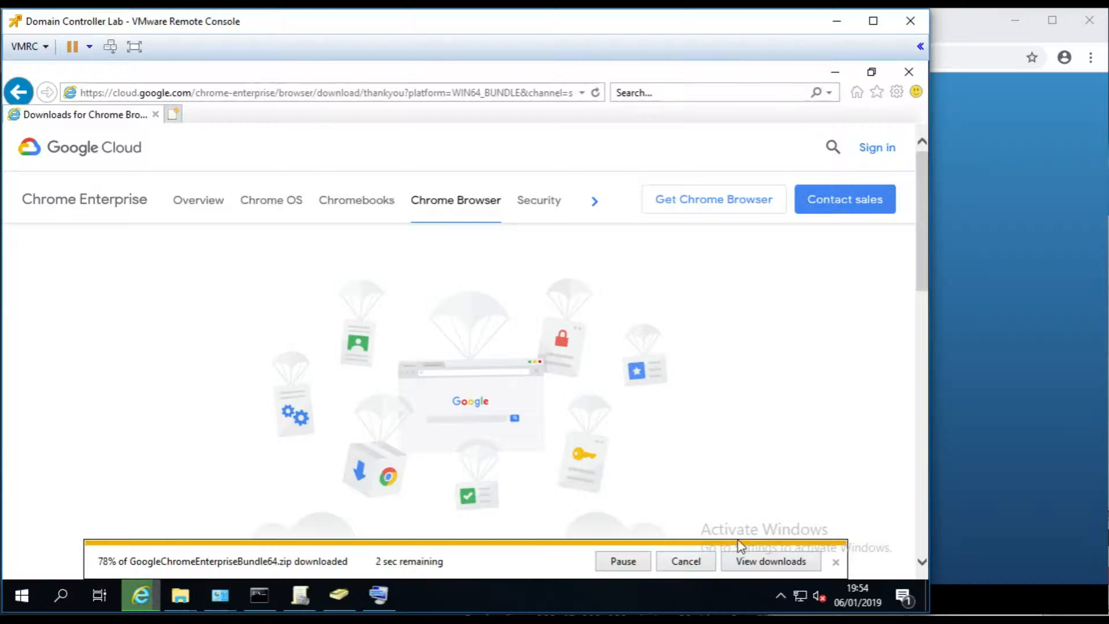
{"action": "left_click", "coordinate": [762, 562]}
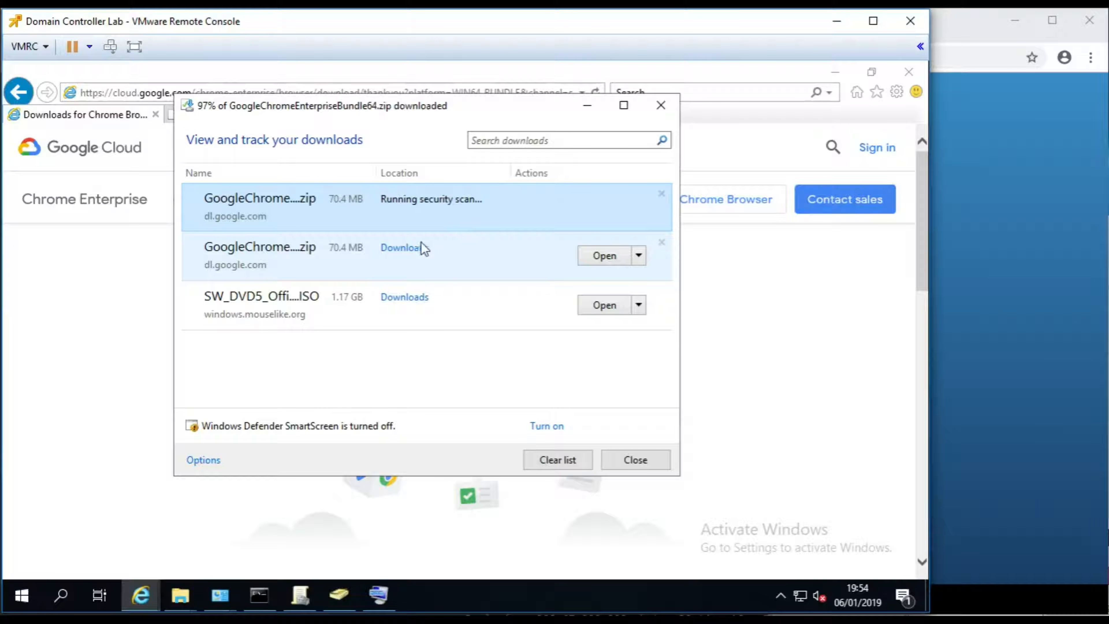
- Extract GoogleChromeEnterpriseBundle64.zip in Downloads with Extract All, then close Internet Explorer
{"action": "left_click", "coordinate": [398, 253]}
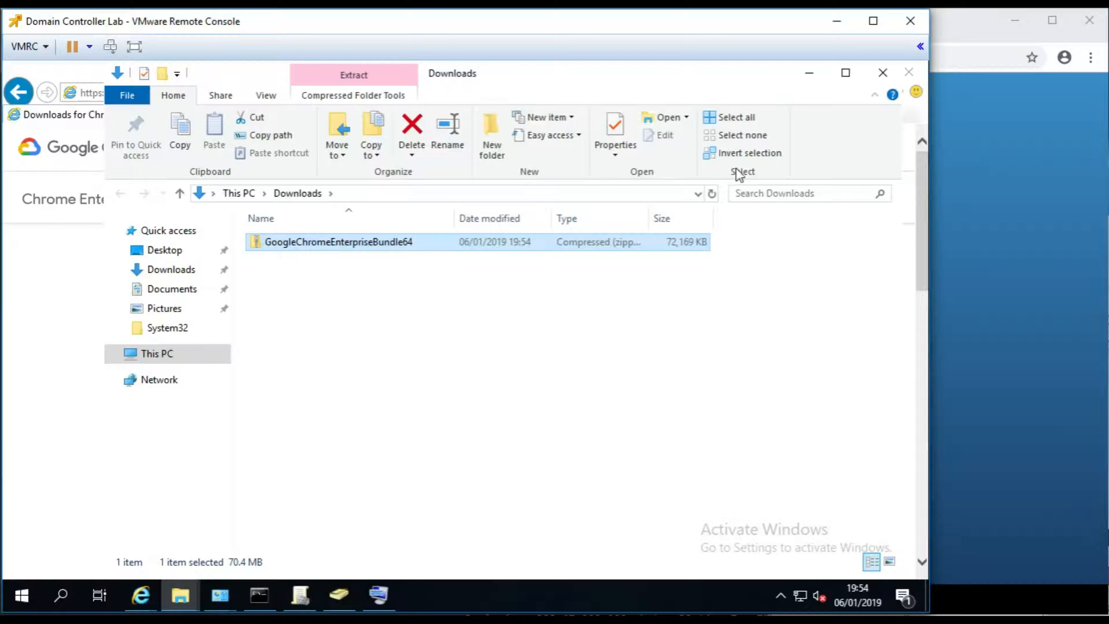
{"action": "right_click", "coordinate": [316, 245]}
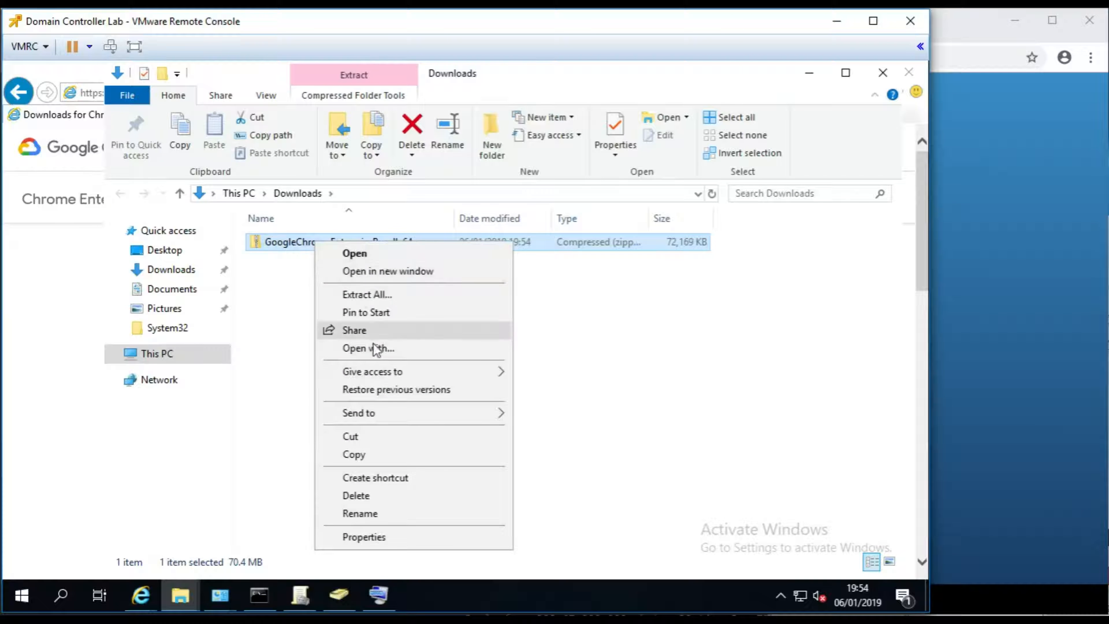
{"action": "left_click", "coordinate": [372, 299]}
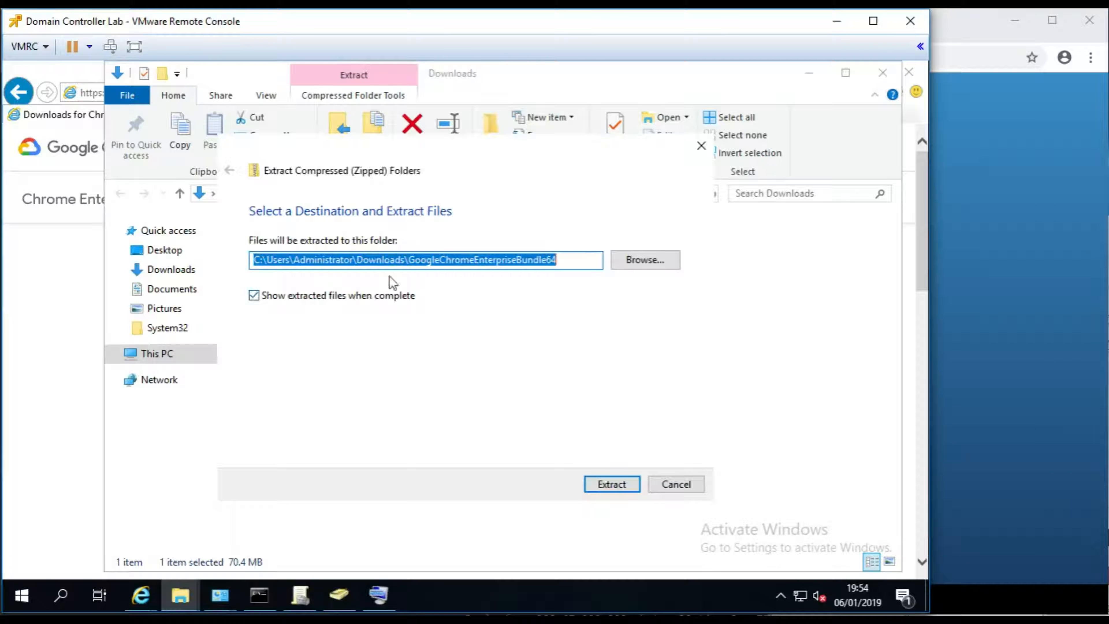
{"action": "left_click", "coordinate": [613, 482]}
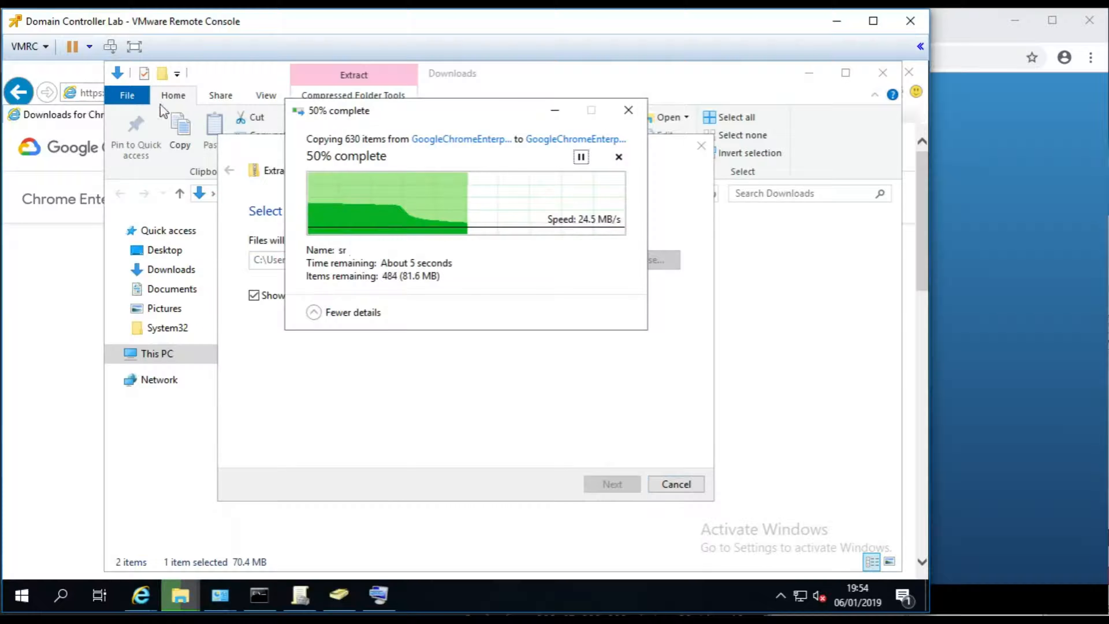
{"action": "left_click", "coordinate": [72, 73]}
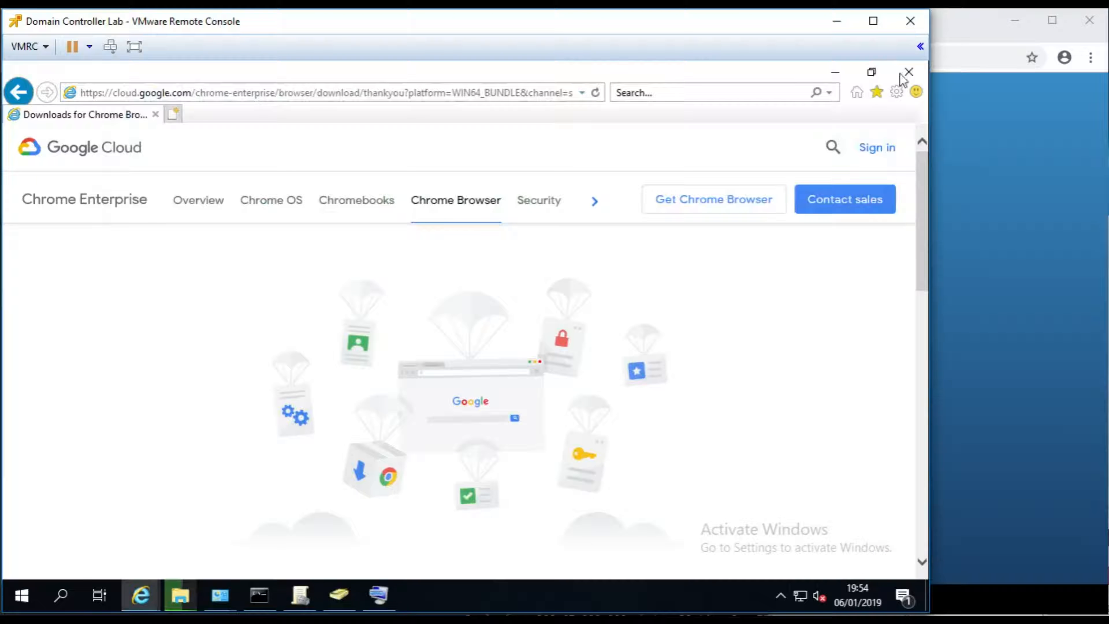
{"action": "left_click", "coordinate": [909, 71]}
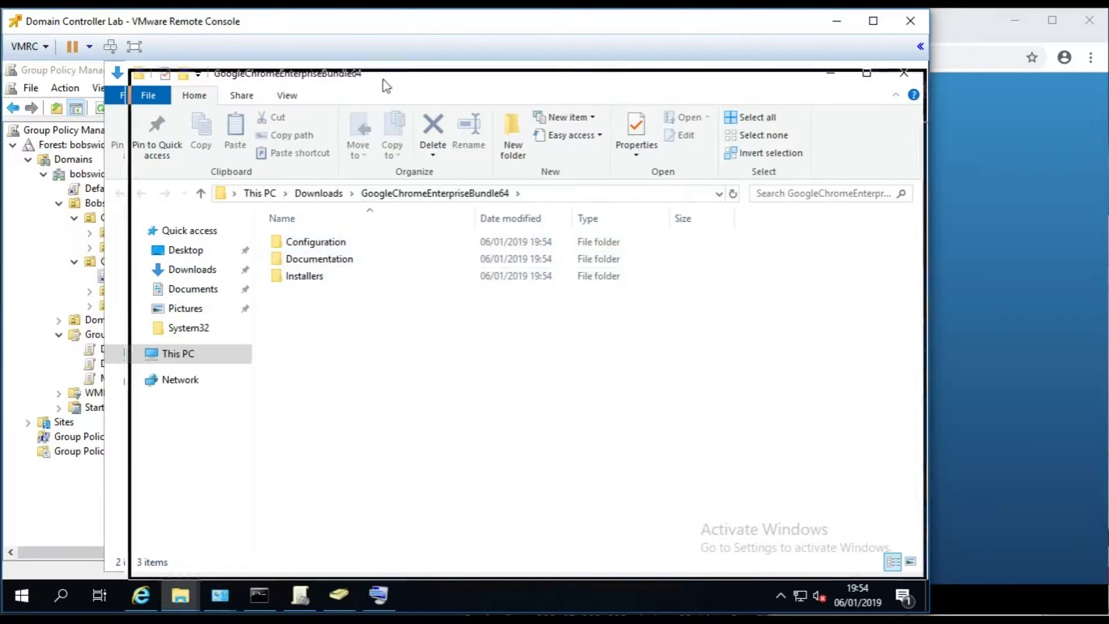
- Close the Downloads window, downloads list, Active Directory Users and Computers and Control Panel; minimize Group Policy Management
{"action": "left_click_drag", "start_coordinate": [383, 75], "coordinate": [567, 159]}
{"action": "left_click", "coordinate": [882, 73]}
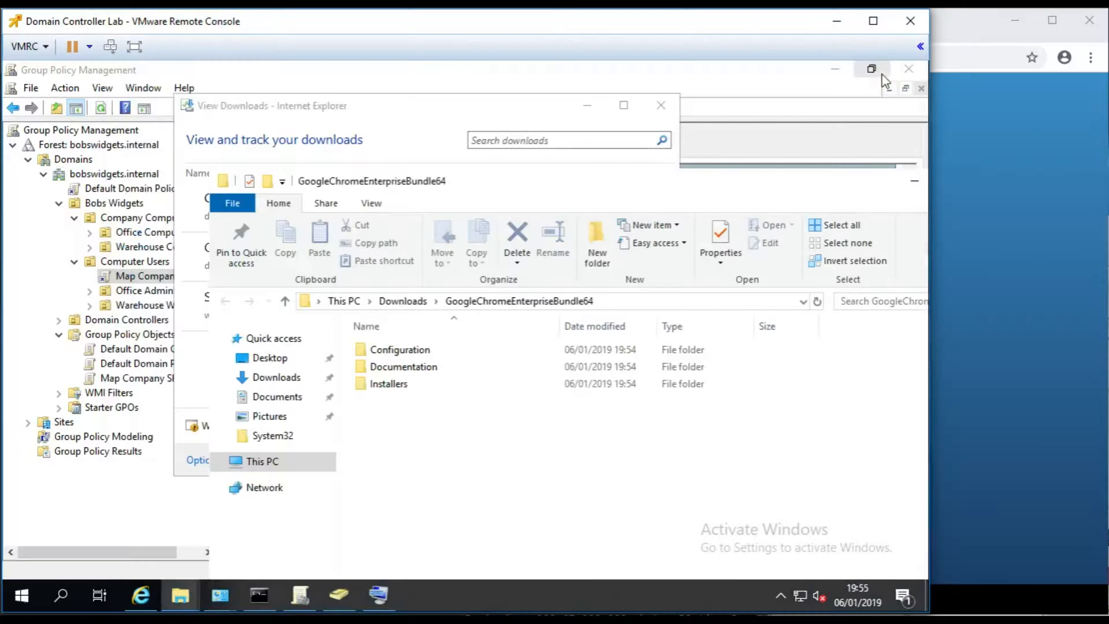
{"action": "left_click", "coordinate": [660, 105]}
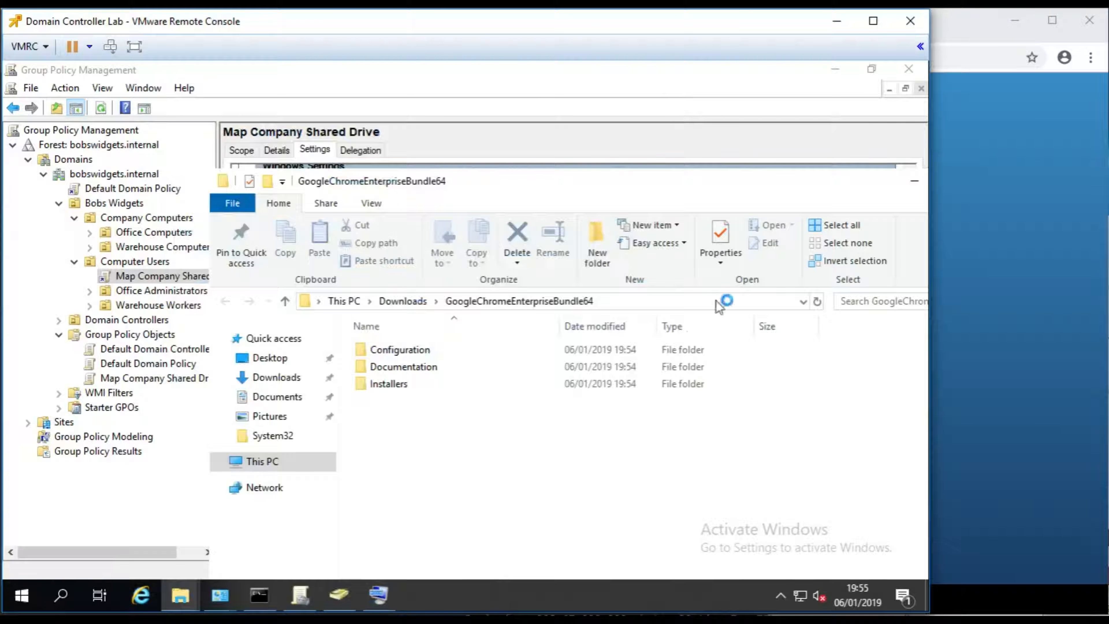
{"action": "left_click", "coordinate": [836, 68]}
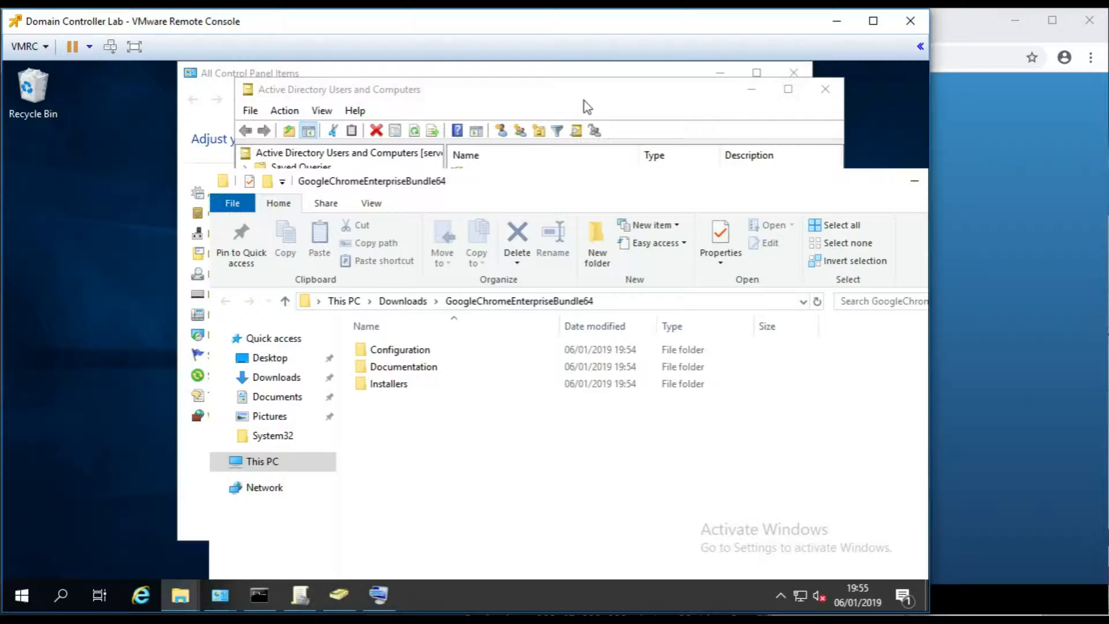
{"action": "left_click", "coordinate": [826, 90]}
{"action": "left_click", "coordinate": [720, 73]}
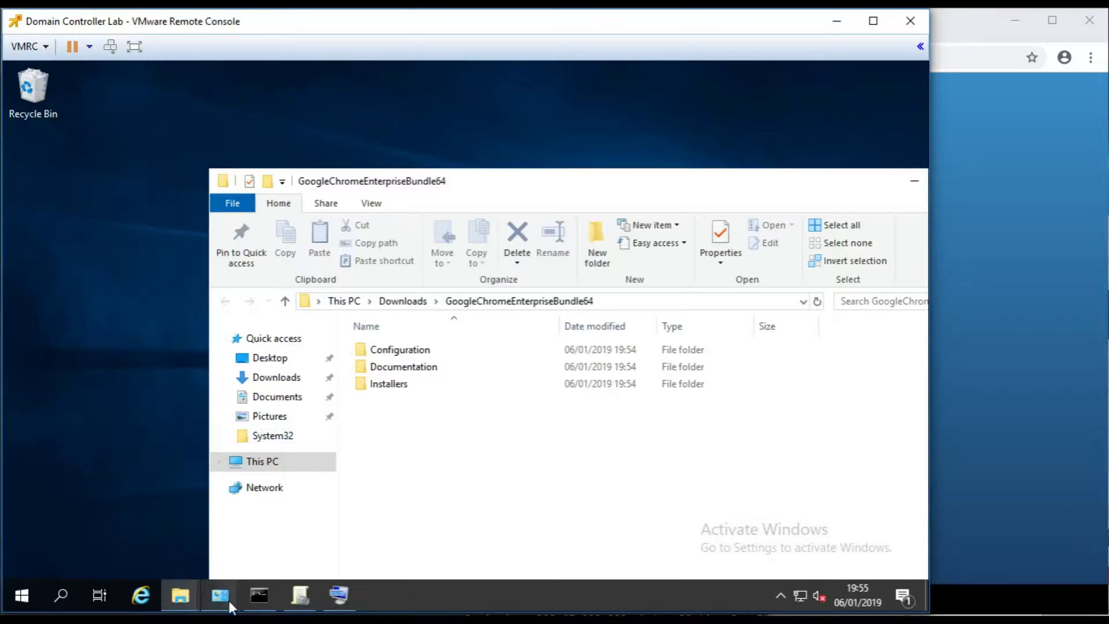
{"action": "right_click", "coordinate": [219, 594]}
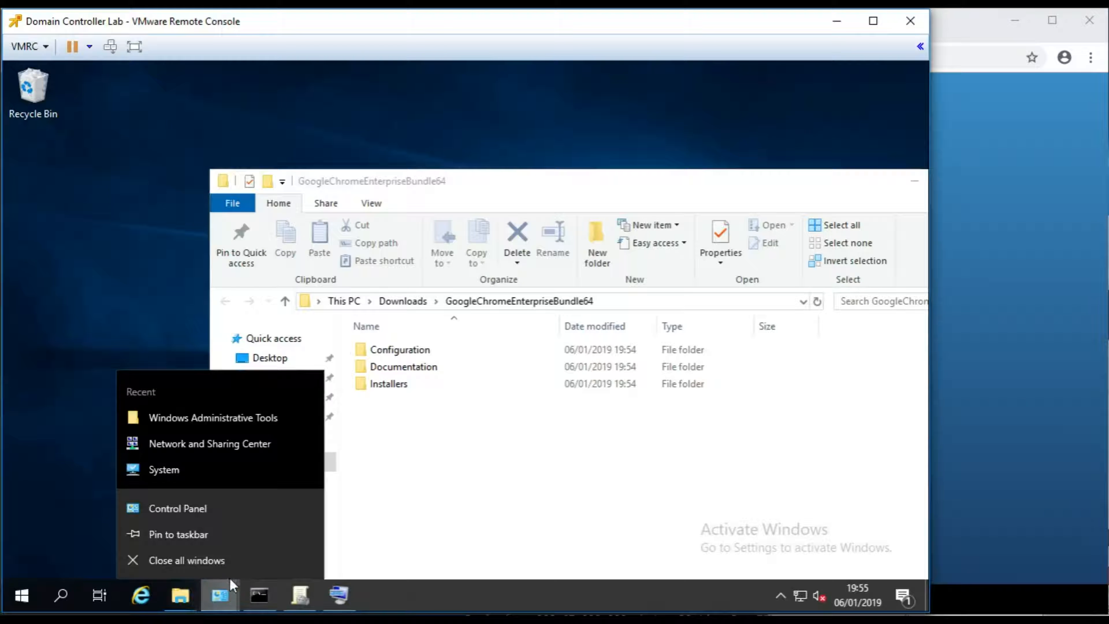
{"action": "left_click", "coordinate": [210, 560]}
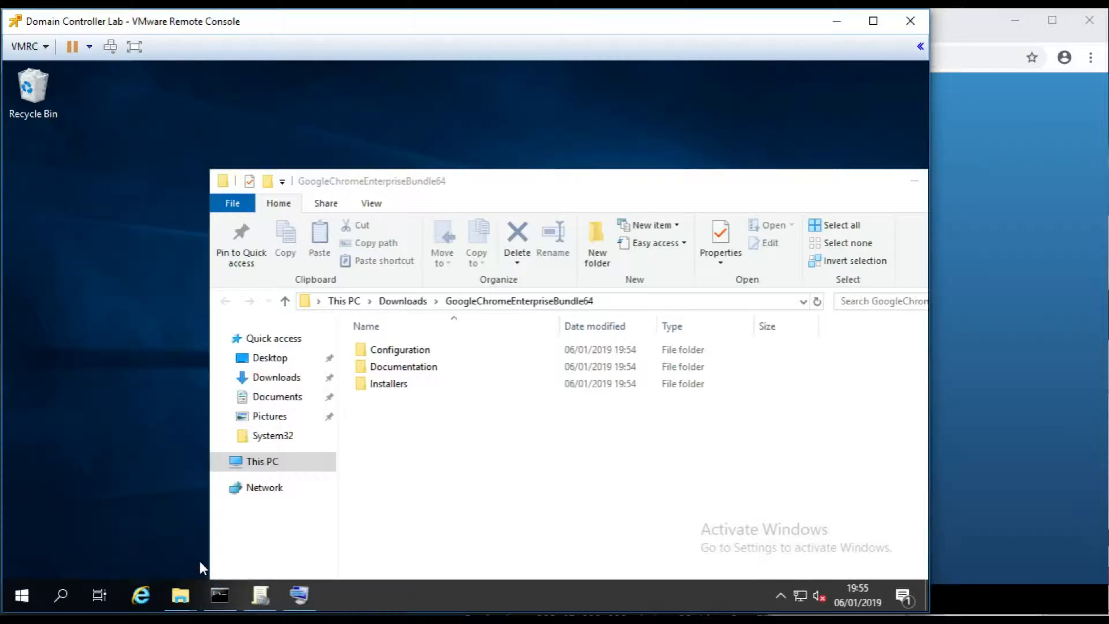
- Close the Shares and Company Shared Documents Explorer windows, keeping the bundle folder in front
{"action": "right_click", "coordinate": [186, 595]}
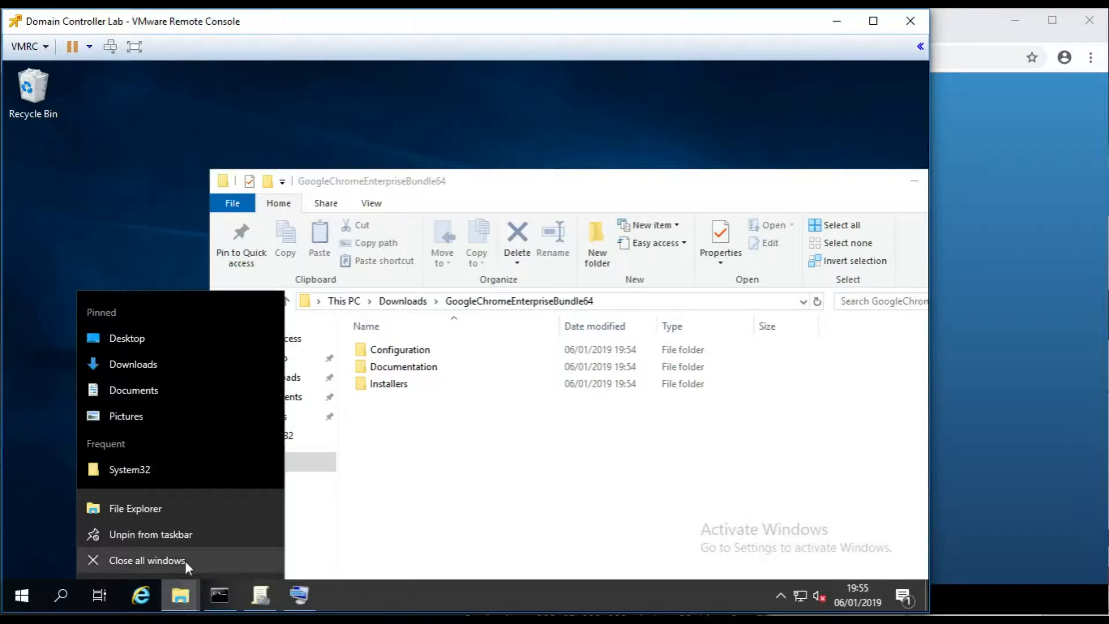
{"action": "key", "text": "Escape"}
{"action": "mouse_move", "coordinate": [165, 587]}
{"action": "left_click", "coordinate": [143, 467]}
{"action": "left_click", "coordinate": [166, 469]}
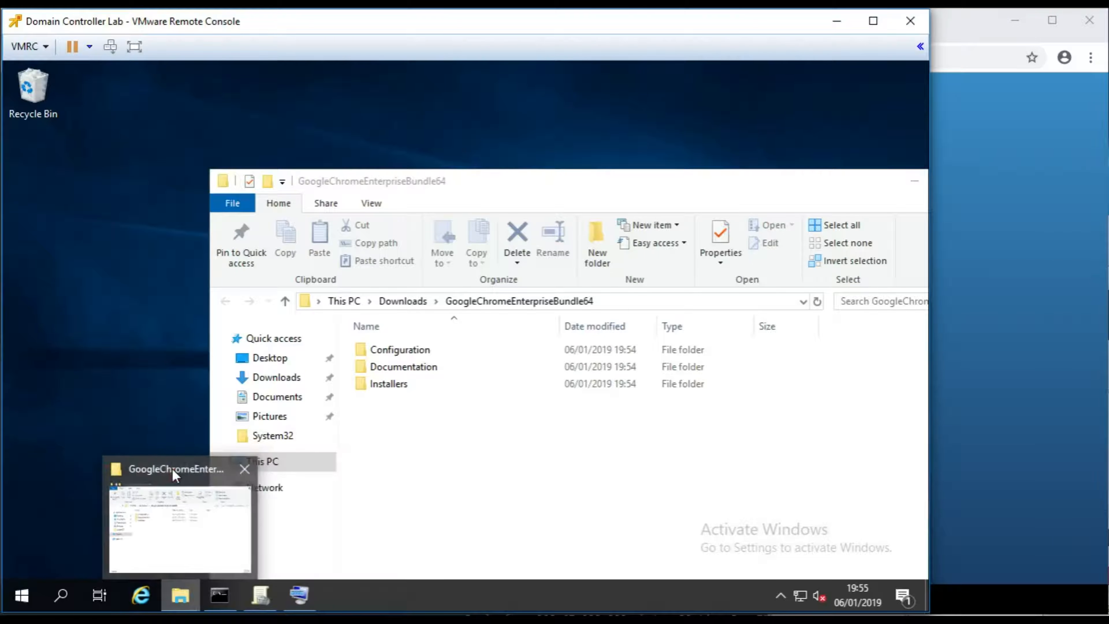
{"action": "left_click", "coordinate": [463, 461]}
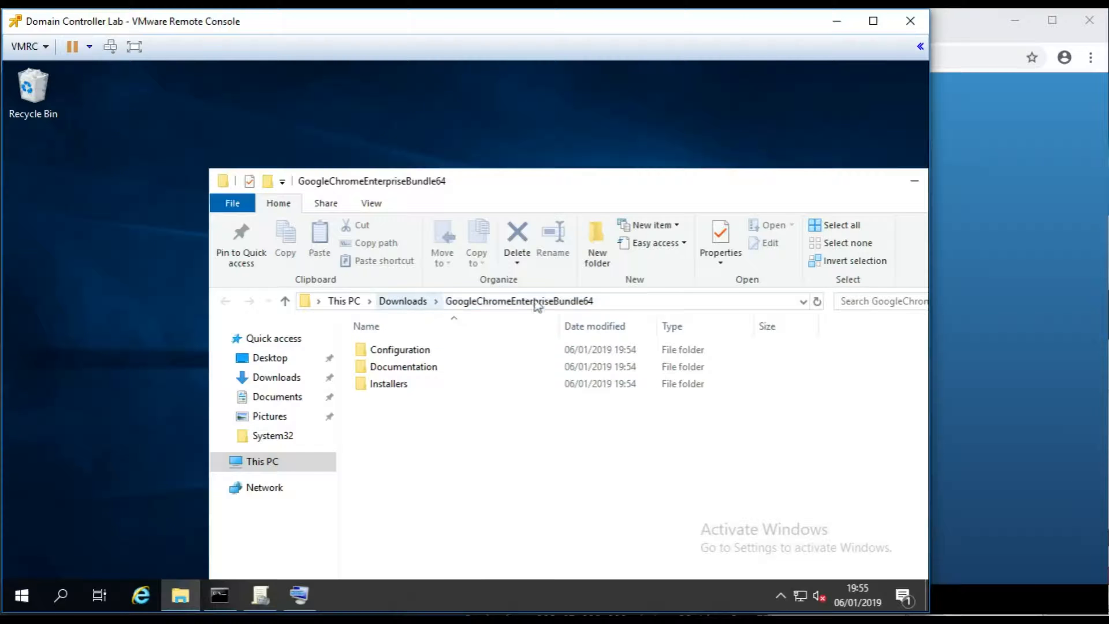
- Open GoogleChromeEnterpriseBundle64 > Installers, widen the Type column, and inspect each of the three installers
{"action": "left_click", "coordinate": [402, 301]}
{"action": "double_click", "coordinate": [384, 352]}
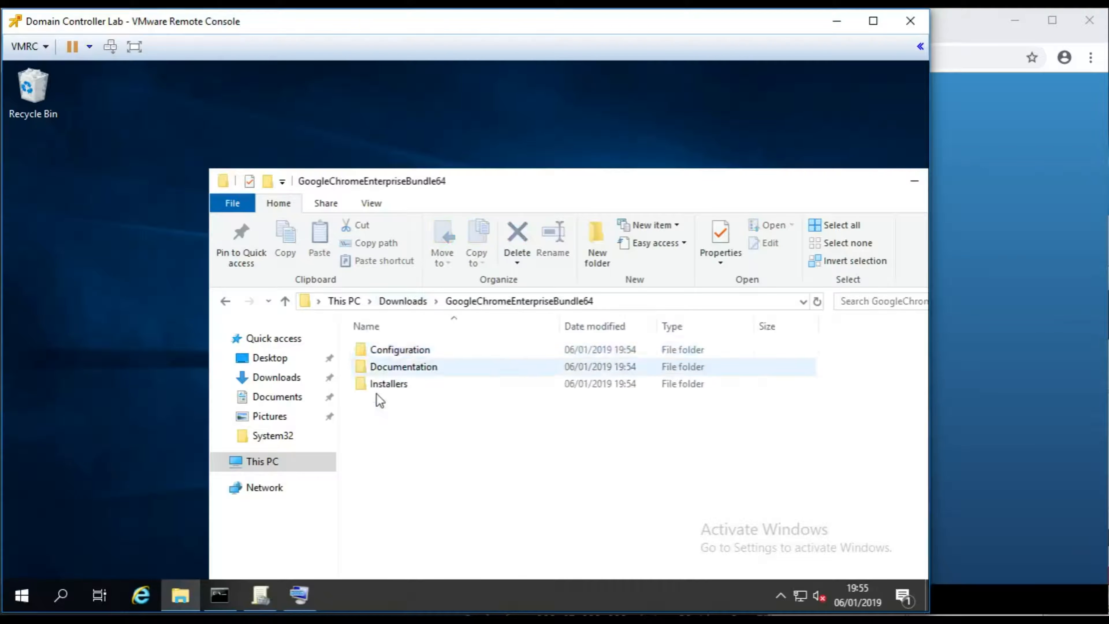
{"action": "double_click", "coordinate": [390, 385]}
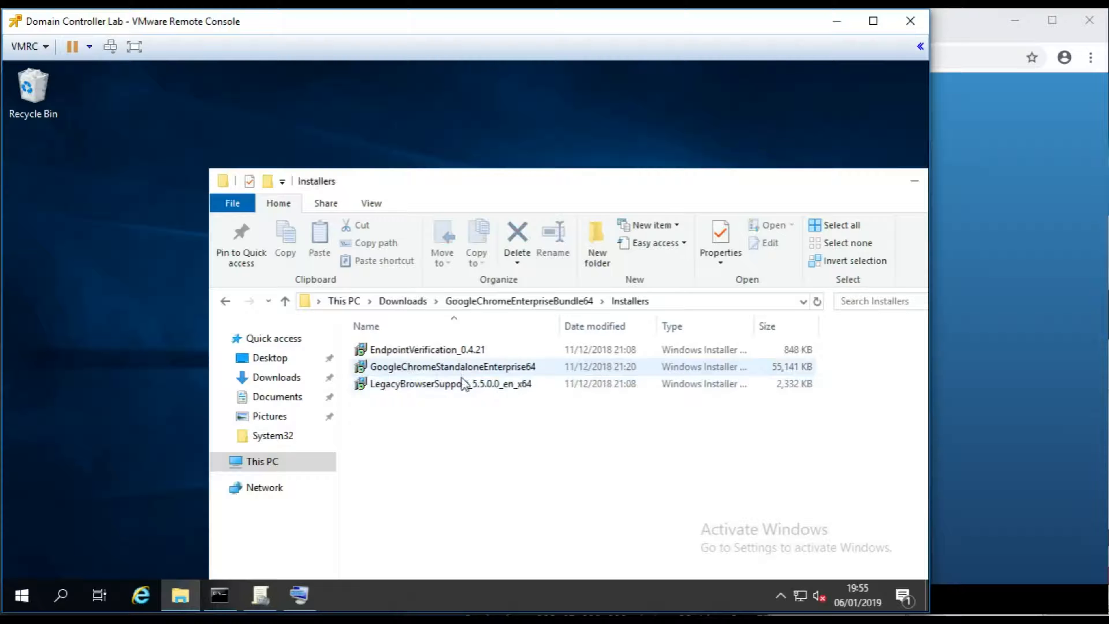
{"action": "left_click", "coordinate": [483, 368]}
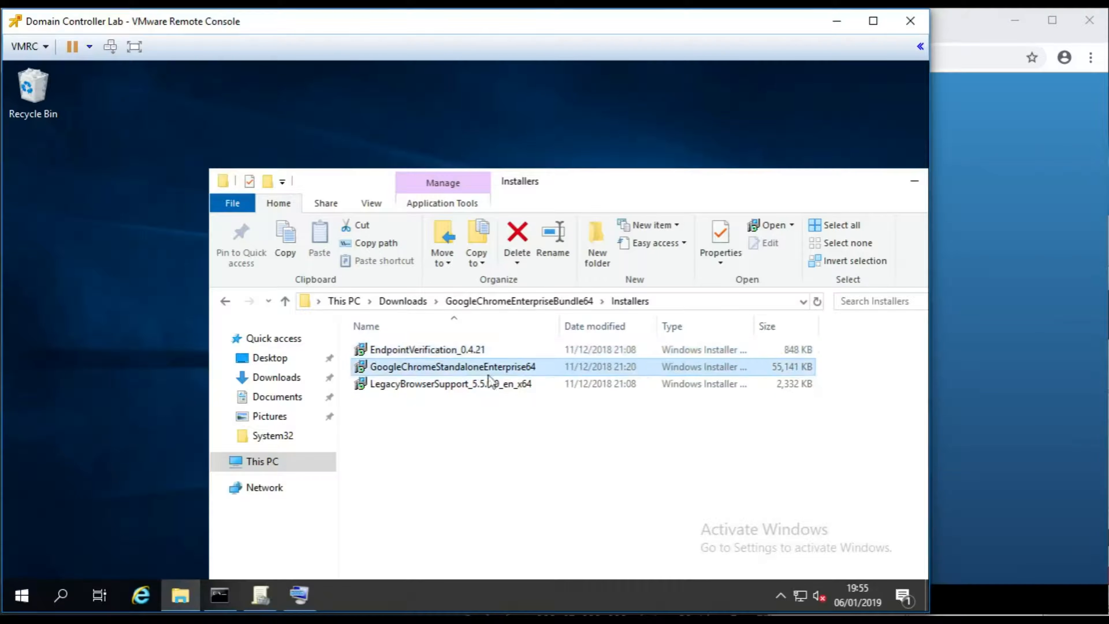
{"action": "left_click_drag", "start_coordinate": [757, 326], "coordinate": [803, 326]}
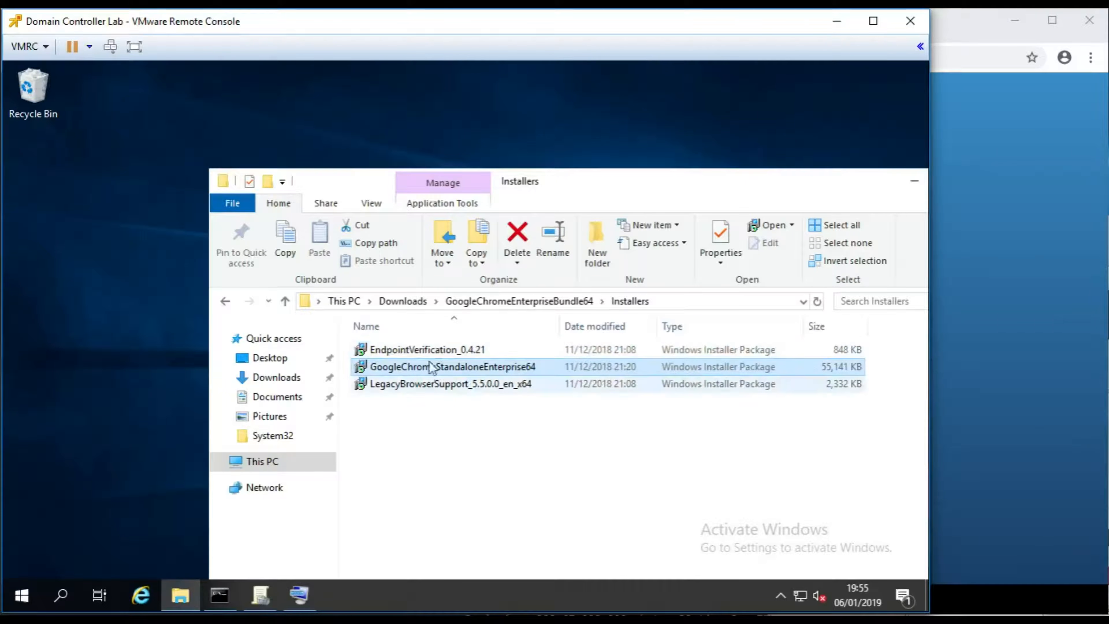
{"action": "key", "text": "Up"}
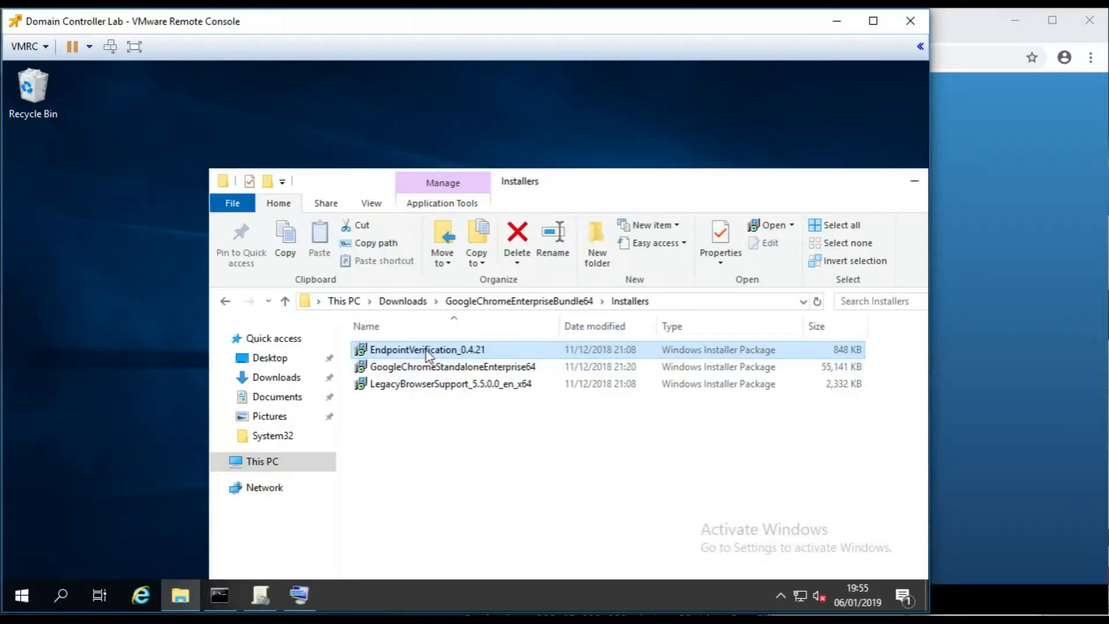
{"action": "mouse_move", "coordinate": [430, 355]}
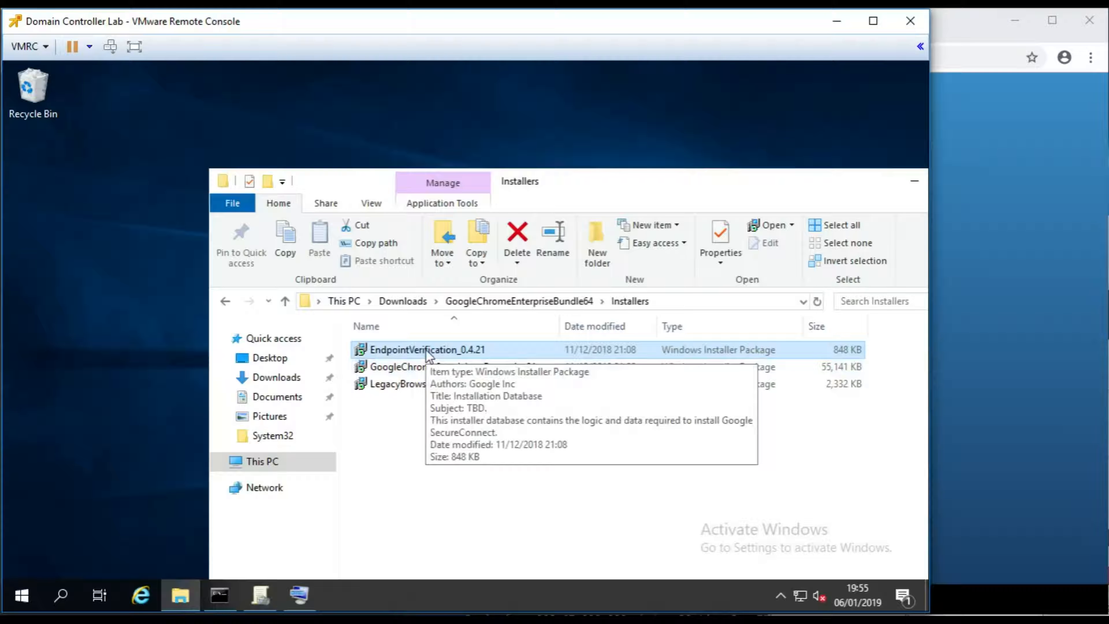
{"action": "left_click", "coordinate": [412, 387]}
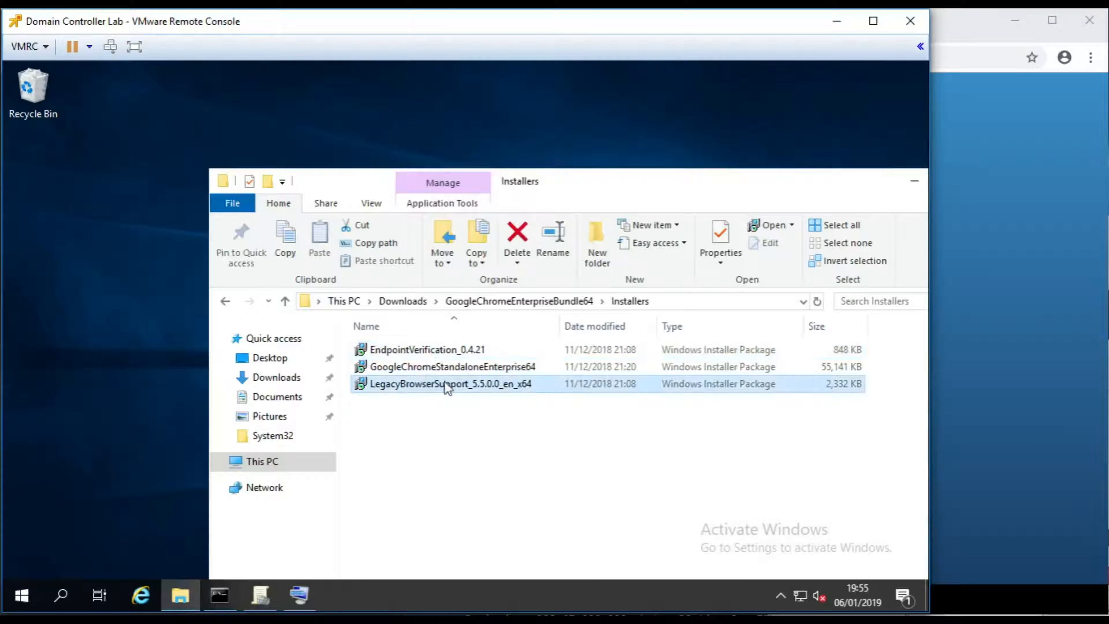
{"action": "mouse_move", "coordinate": [463, 386]}
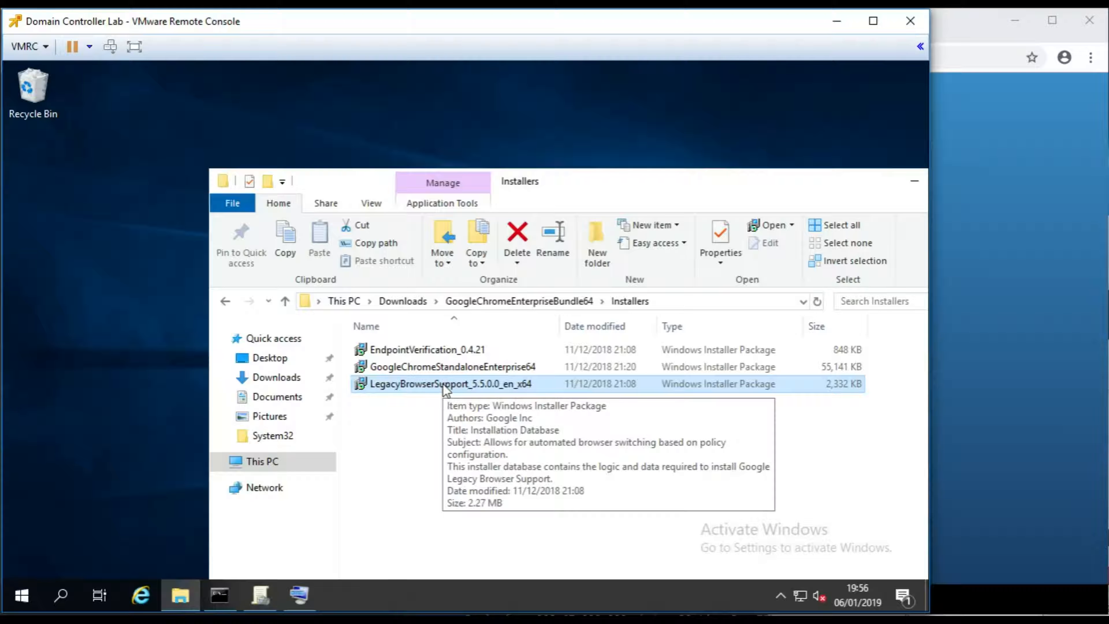
{"action": "left_click", "coordinate": [393, 371]}
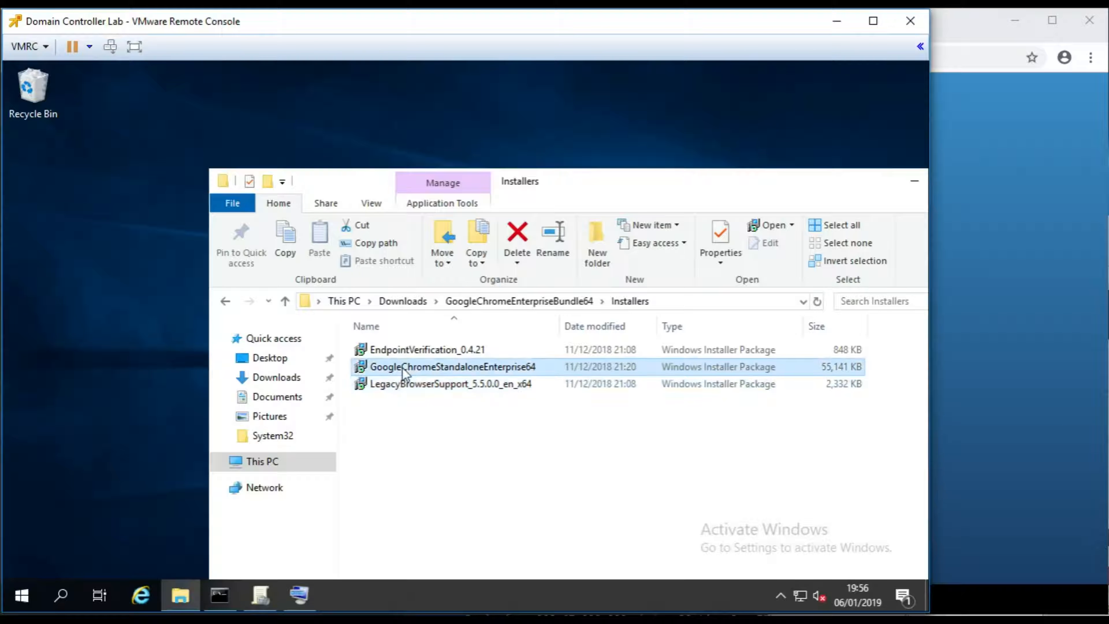
{"action": "mouse_move", "coordinate": [502, 372]}
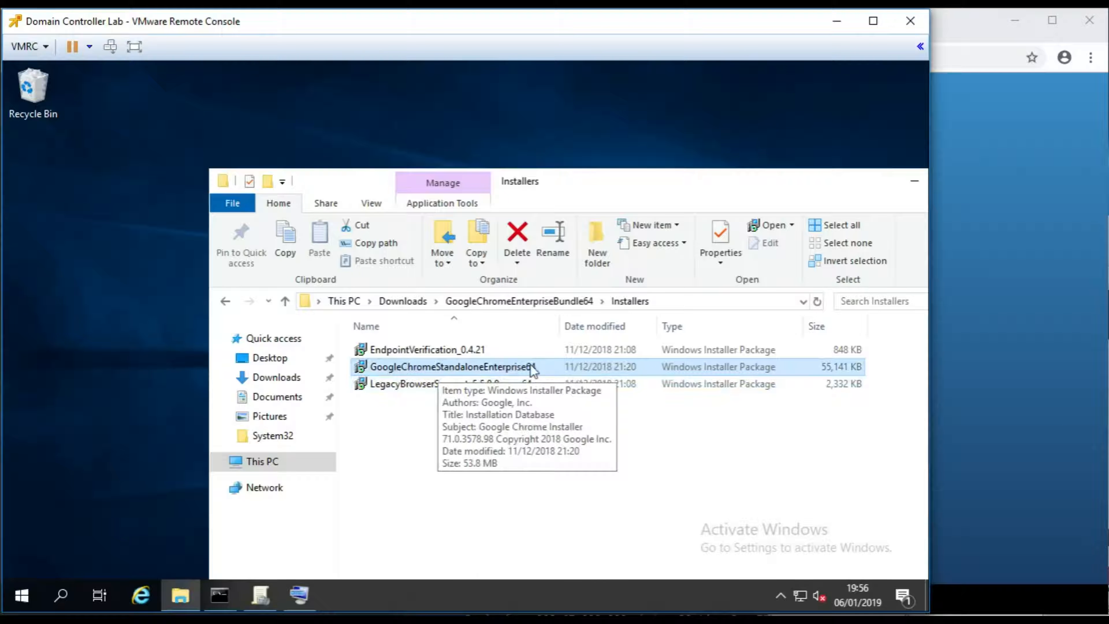
- Cut the GoogleChromeStandaloneEnterprise64 installer and browse a new Explorer window to C:\Shares\Software
{"action": "right_click", "coordinate": [411, 369]}
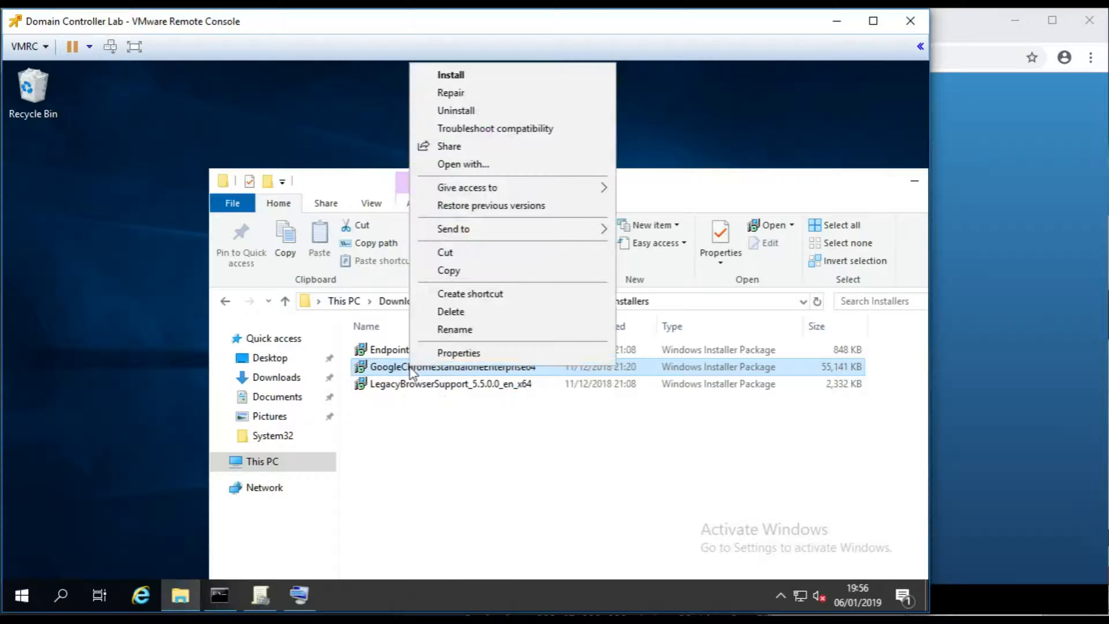
{"action": "left_click", "coordinate": [452, 255]}
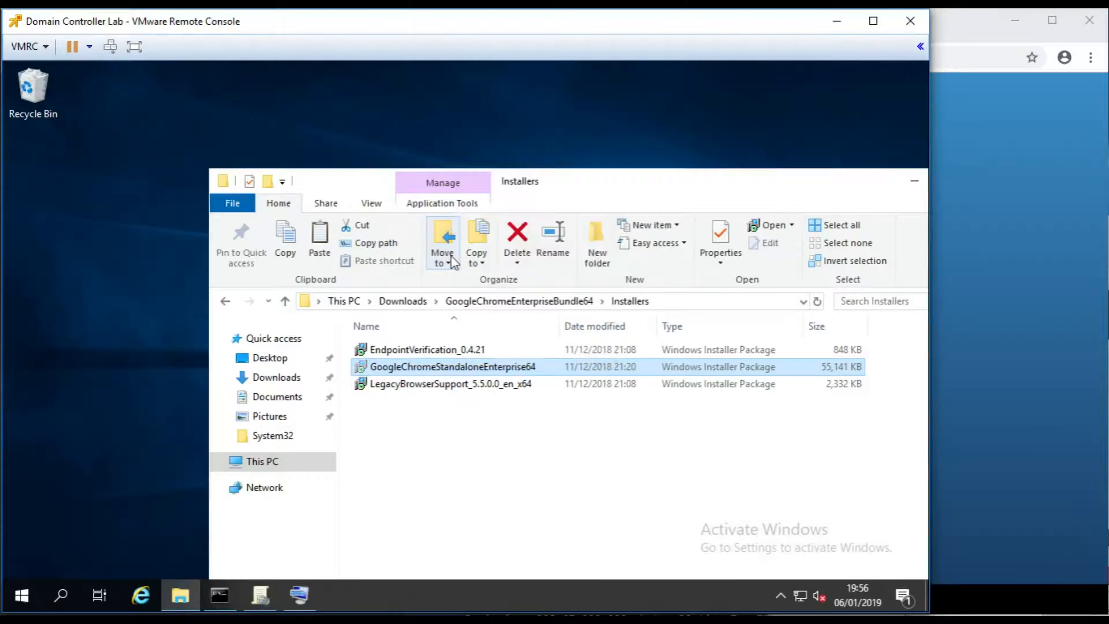
{"action": "left_click", "coordinate": [22, 595]}
{"action": "left_click", "coordinate": [467, 411]}
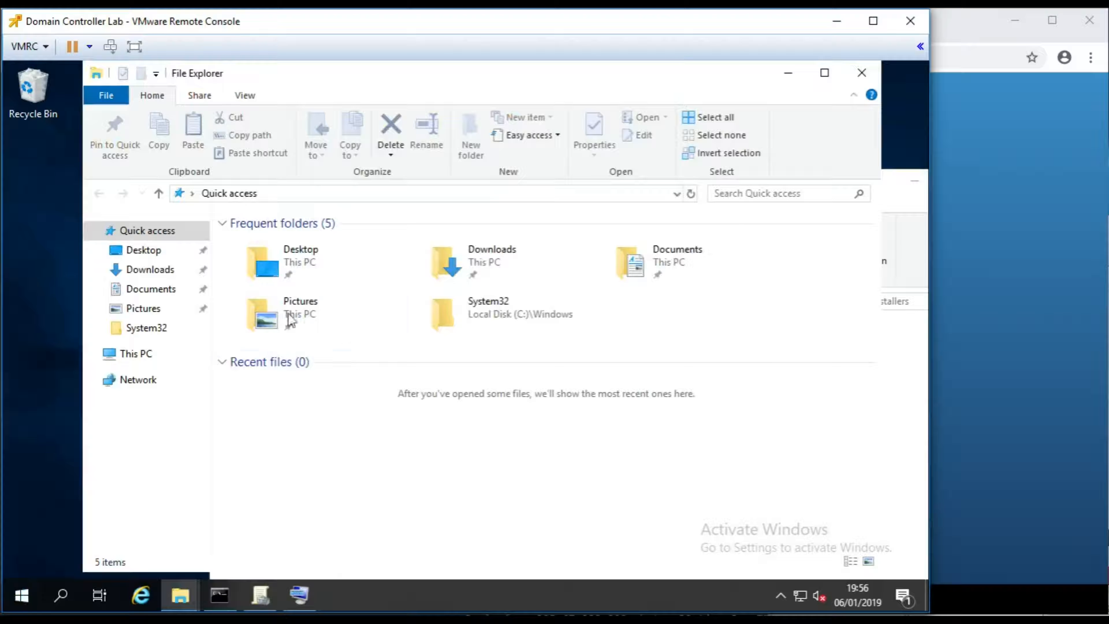
{"action": "left_click", "coordinate": [133, 355]}
{"action": "double_click", "coordinate": [312, 420]}
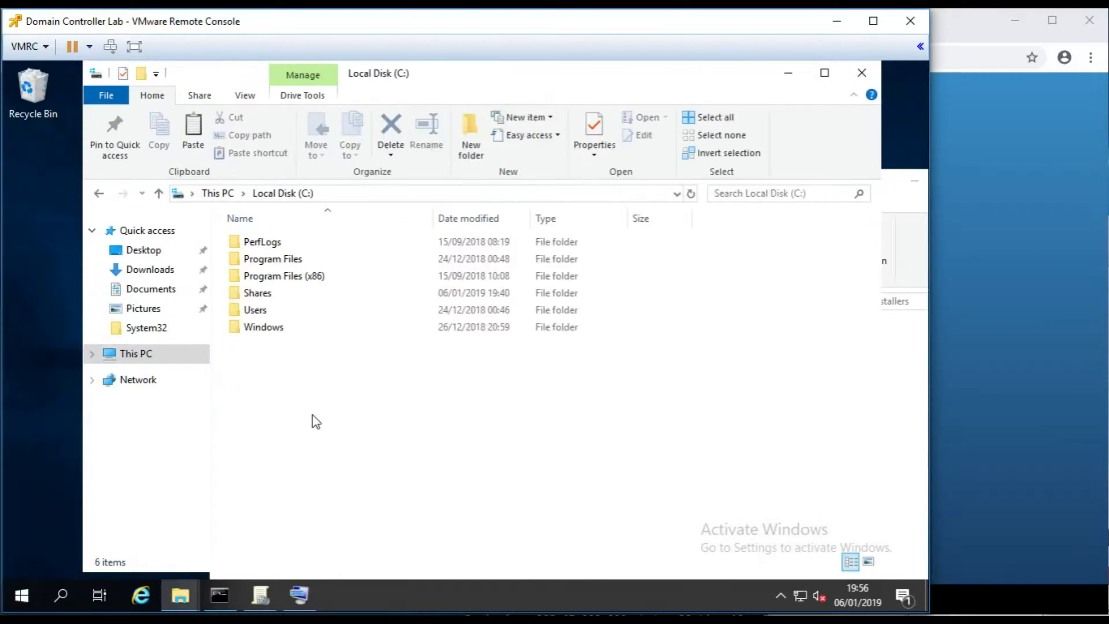
{"action": "double_click", "coordinate": [274, 289]}
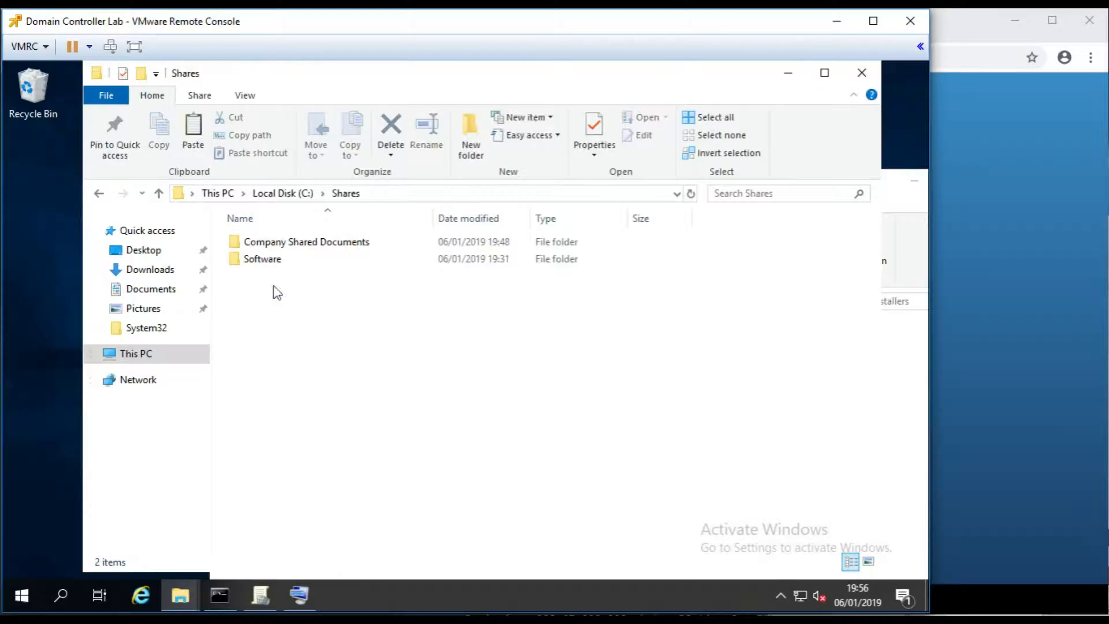
{"action": "double_click", "coordinate": [270, 262]}
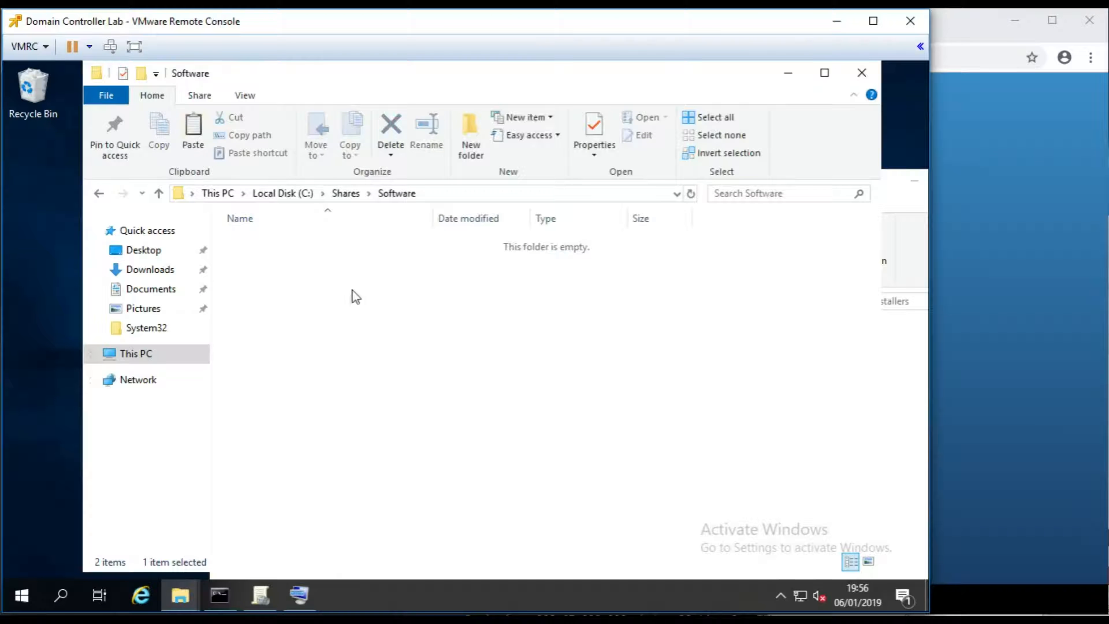
- Create a folder named 'Google Chrome', correcting the typo, and paste the installer into it
{"action": "left_click", "coordinate": [477, 140]}
{"action": "type", "text": "Google Crhe"}
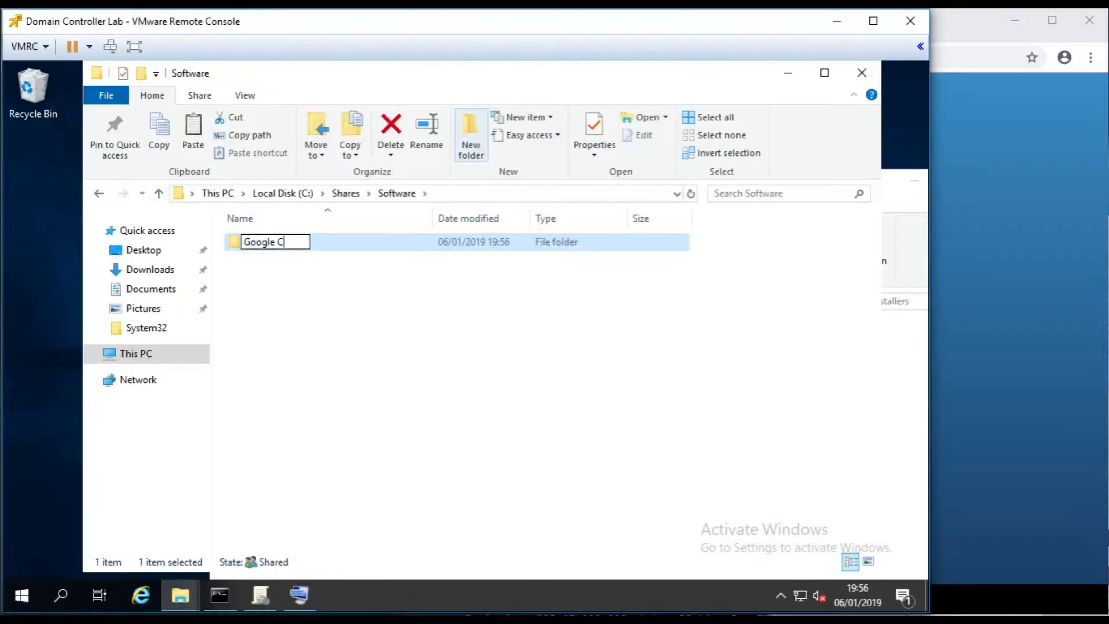
{"action": "key", "text": "BackSpace"}
{"action": "key", "text": "BackSpace"}
{"action": "type", "text": "ome"}
{"action": "key", "text": "BackSpace"}
{"action": "key", "text": "BackSpace"}
{"action": "key", "text": "BackSpace"}
{"action": "type", "text": "ome"}
{"action": "key", "text": "Return"}
{"action": "key", "text": "Return"}
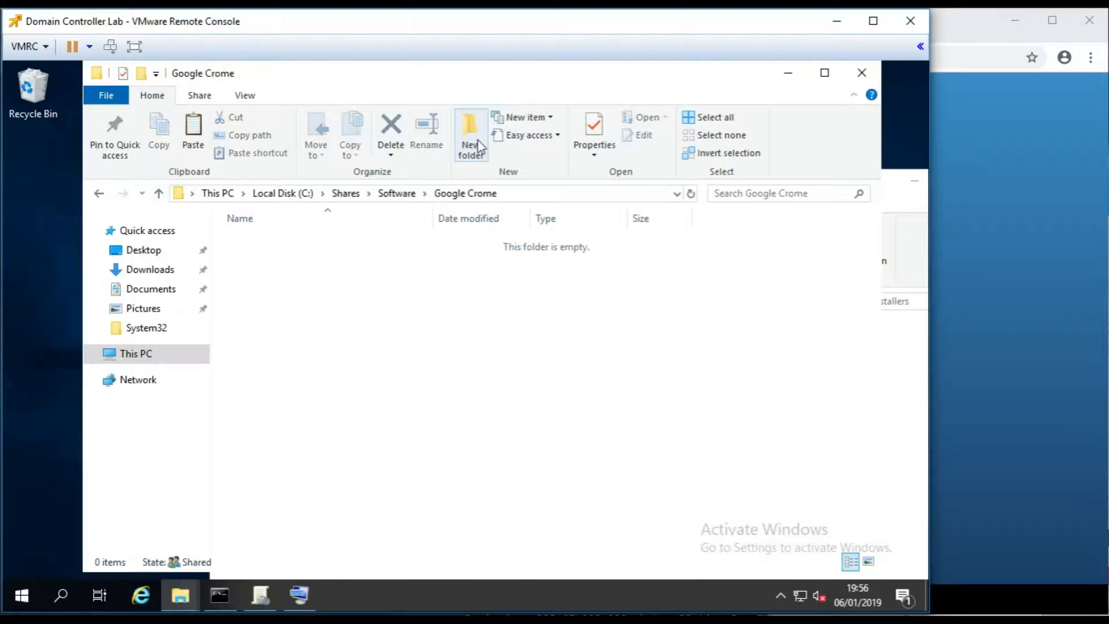
{"action": "key", "text": "BackSpace"}
{"action": "key", "text": "F2"}
{"action": "key", "text": "Left"}
{"action": "key", "text": "Left"}
{"action": "type", "text": "h"}
{"action": "key", "text": "Return"}
{"action": "key", "text": "Return"}
{"action": "key", "text": "ctrl+v"}
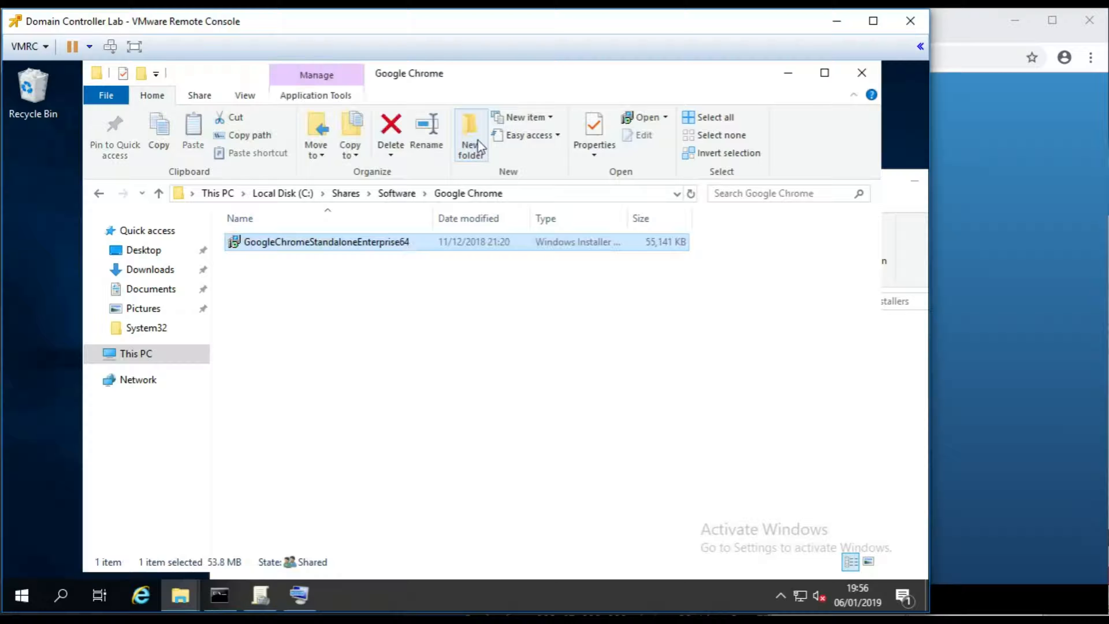
- Open the \\server2019 share and browse to Software > Google Chrome
{"action": "left_click", "coordinate": [862, 73]}
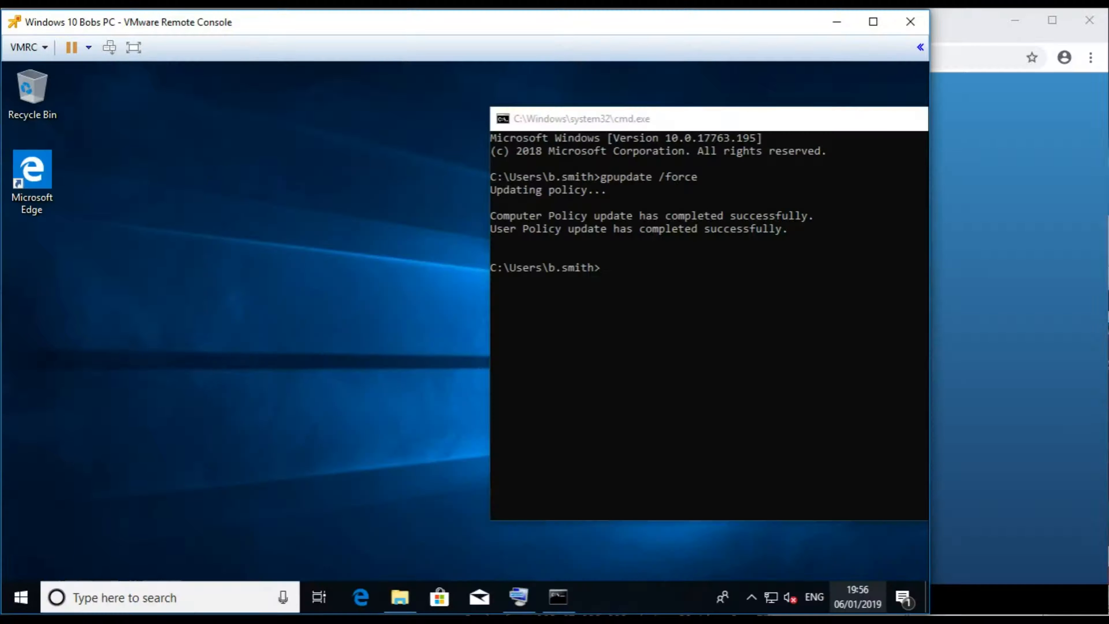
{"action": "right_click", "coordinate": [21, 597]}
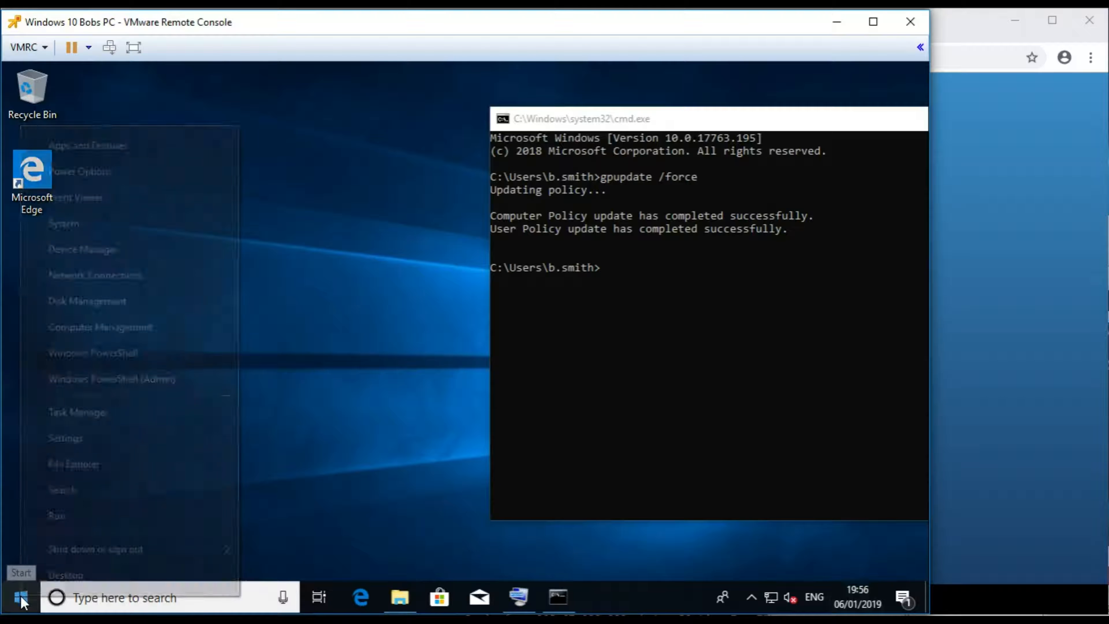
{"action": "left_click", "coordinate": [79, 520]}
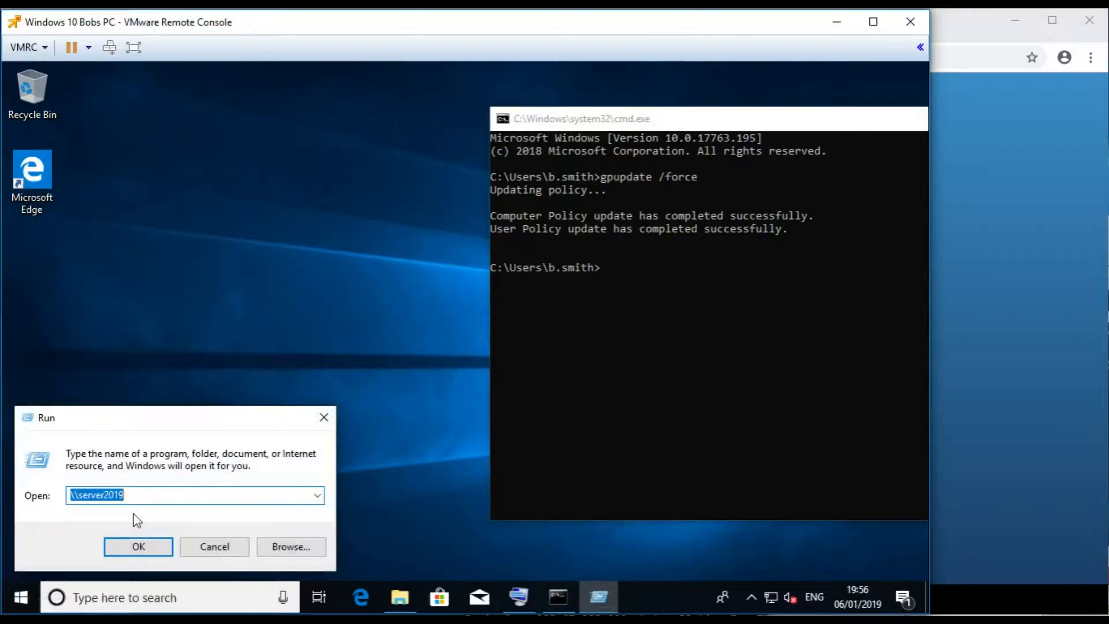
{"action": "key", "text": "Return"}
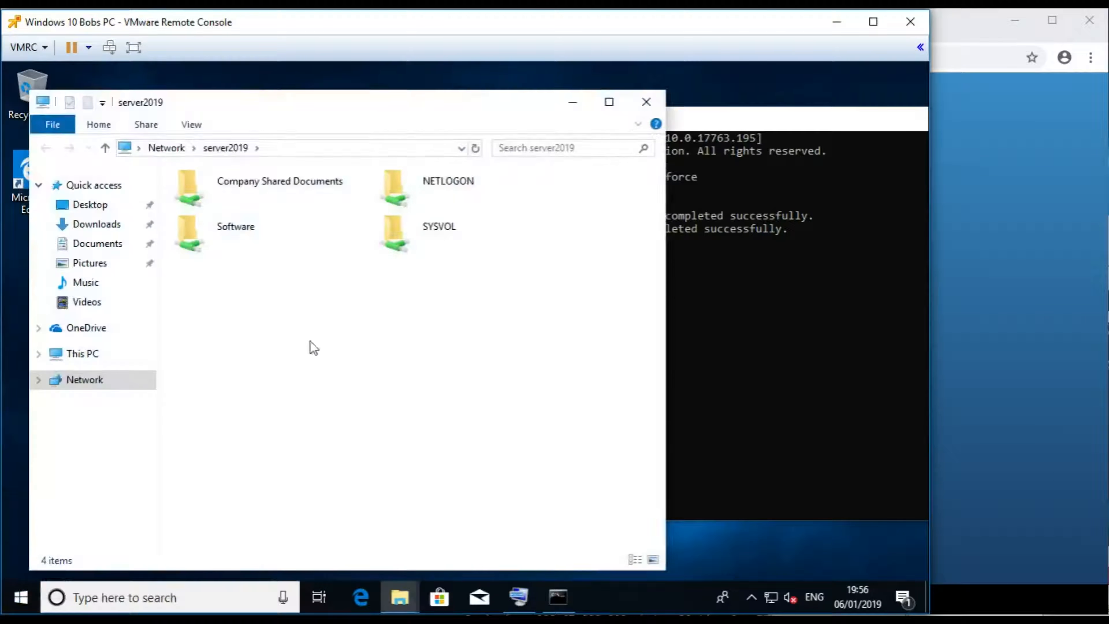
{"action": "double_click", "coordinate": [227, 237]}
{"action": "double_click", "coordinate": [221, 195]}
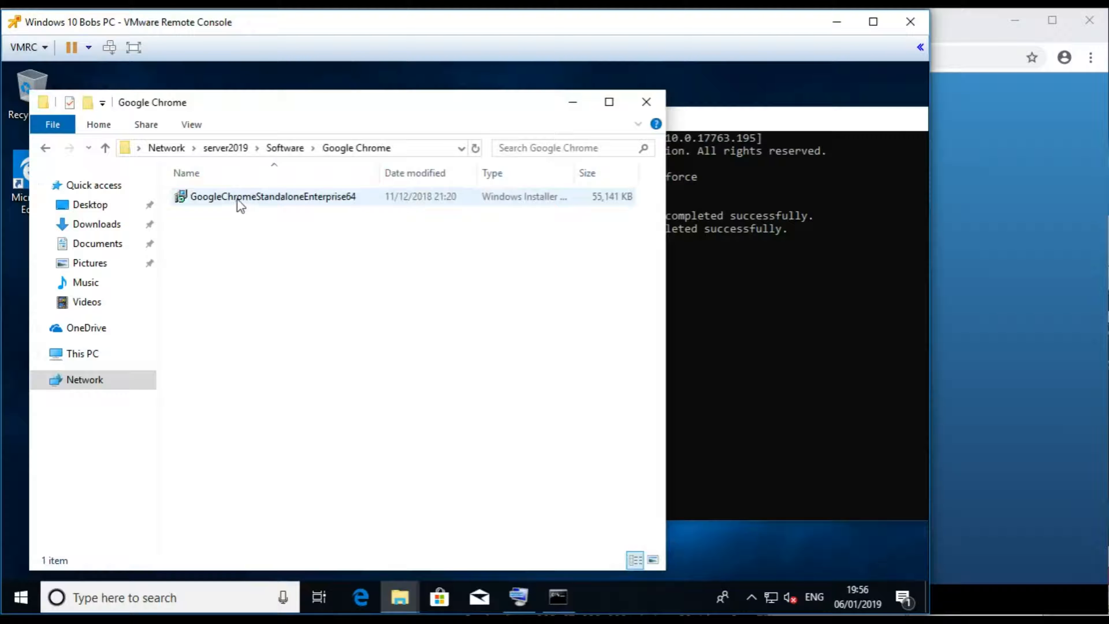
- Copy the Chrome installer to the desktop, delete that copy, and close the folder window
{"action": "left_click_drag", "start_coordinate": [241, 199], "coordinate": [22, 262]}
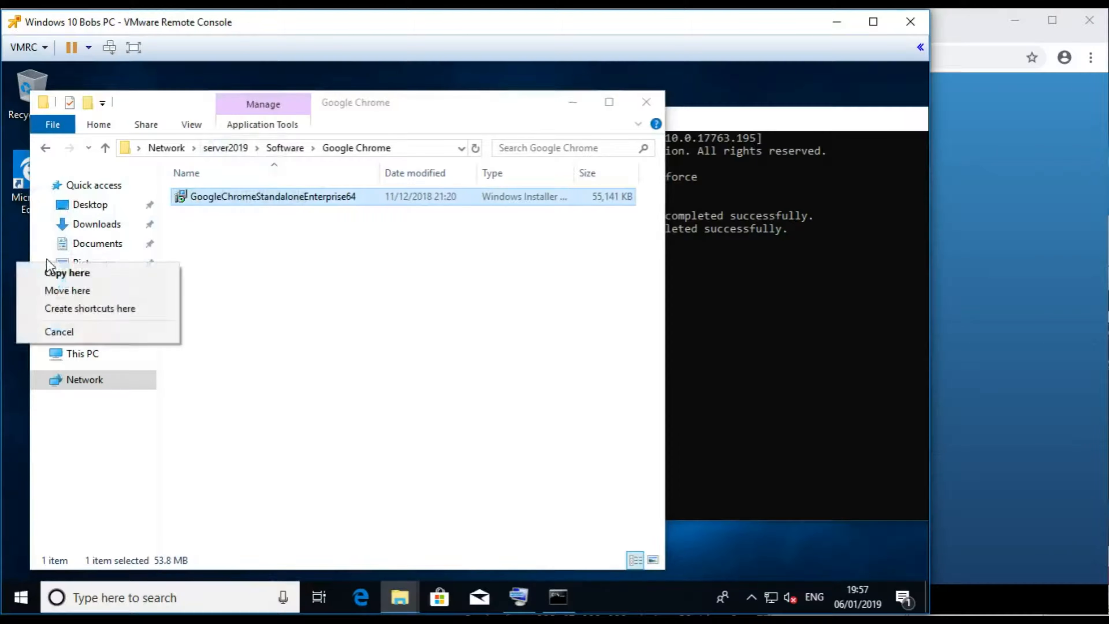
{"action": "left_click", "coordinate": [61, 272]}
{"action": "left_click_drag", "start_coordinate": [182, 101], "coordinate": [317, 104]}
{"action": "left_click", "coordinate": [32, 257]}
{"action": "right_click", "coordinate": [37, 270]}
{"action": "left_click", "coordinate": [83, 519]}
{"action": "left_click_drag", "start_coordinate": [525, 104], "coordinate": [406, 96]}
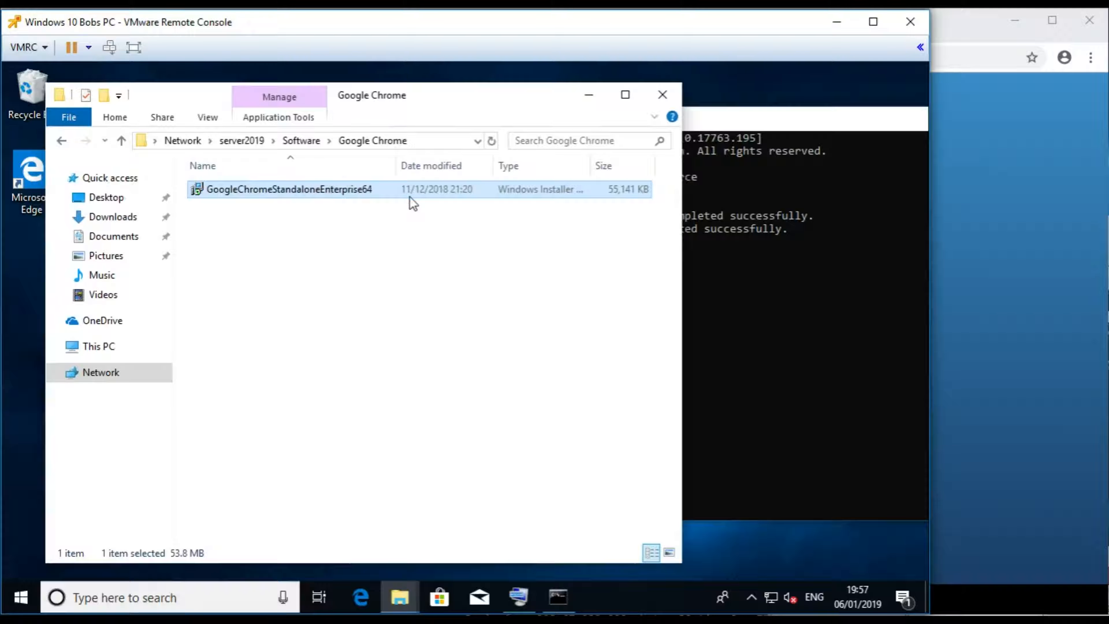
{"action": "left_click", "coordinate": [660, 97]}
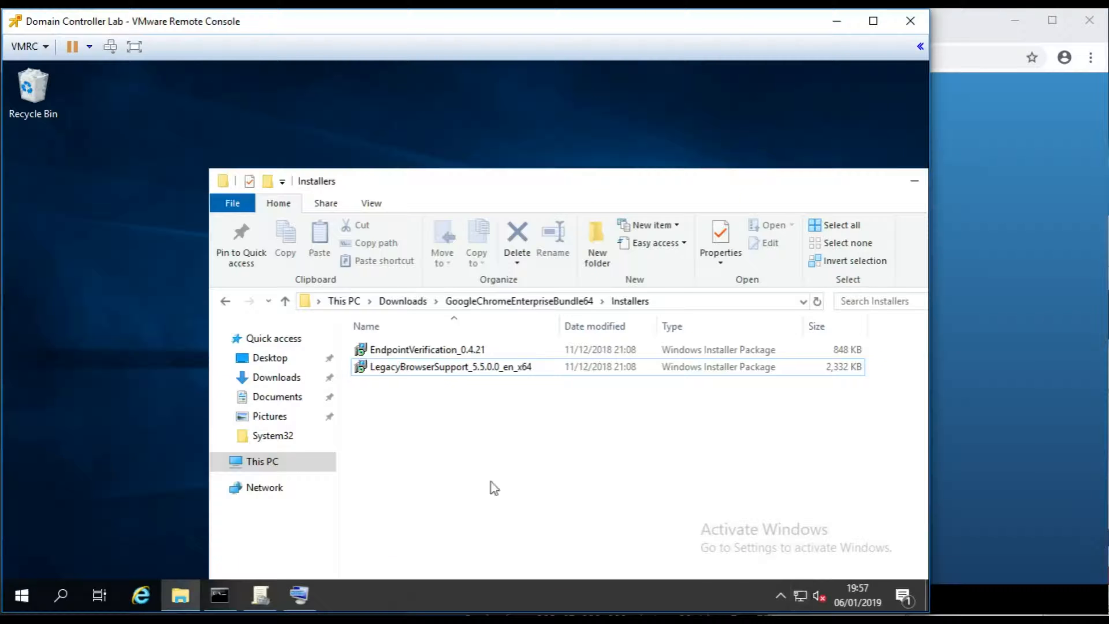
- Close the Installers window and show the GPOs linked to Company Computers in Group Policy Management
{"action": "left_click_drag", "start_coordinate": [492, 193], "coordinate": [359, 138]}
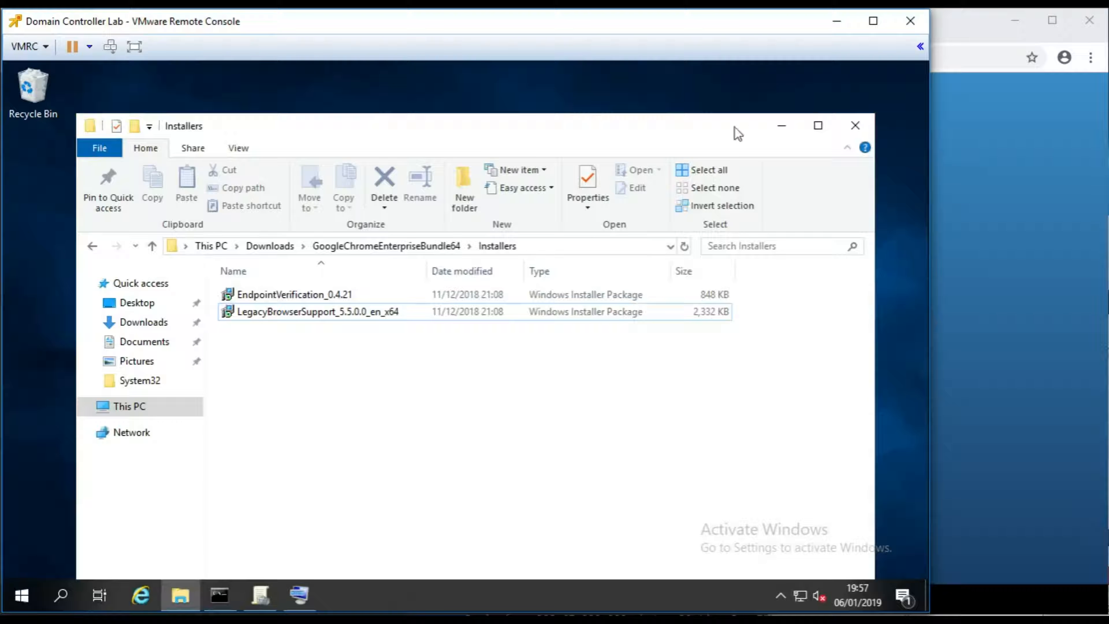
{"action": "left_click", "coordinate": [855, 127]}
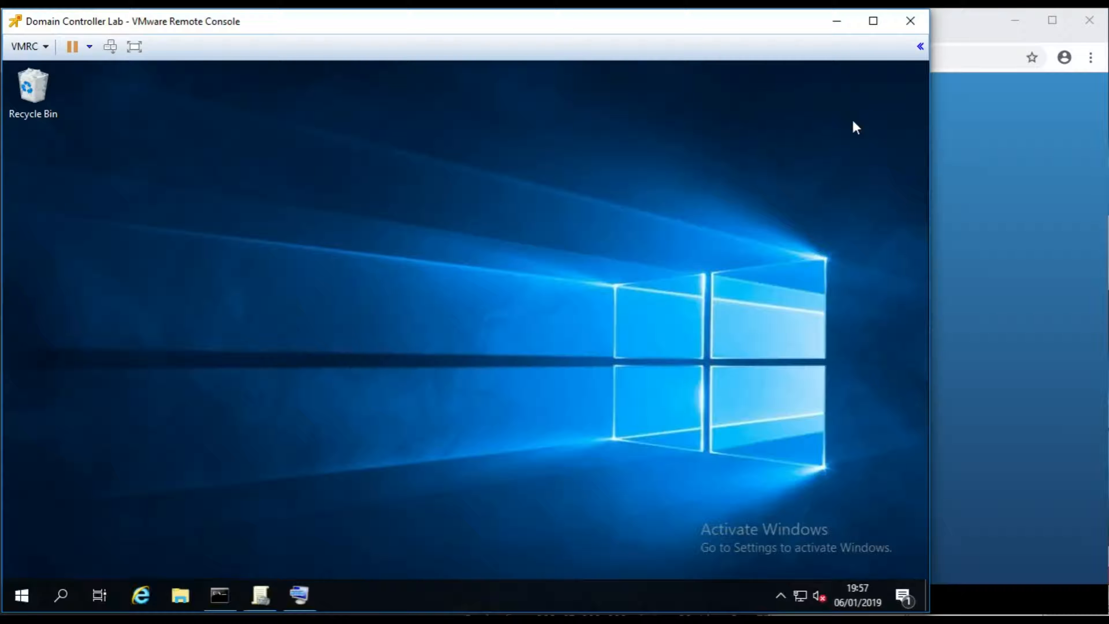
{"action": "left_click", "coordinate": [271, 600]}
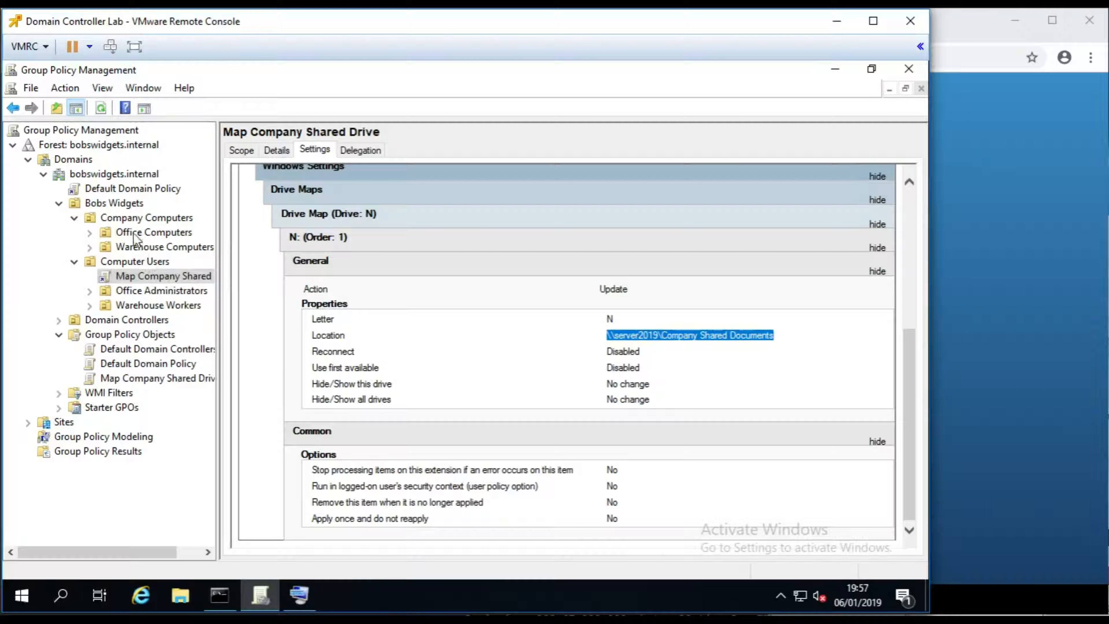
{"action": "left_click", "coordinate": [173, 220]}
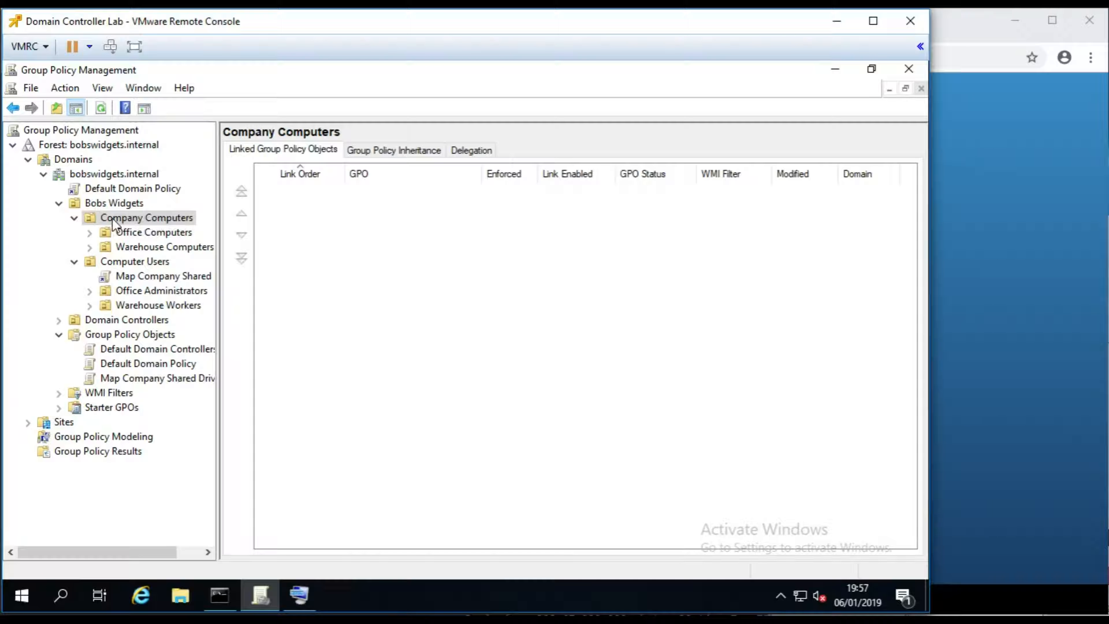
- Create and link a new GPO named 'Install: Google Chrome' on the Company Computers OU
{"action": "right_click", "coordinate": [146, 218]}
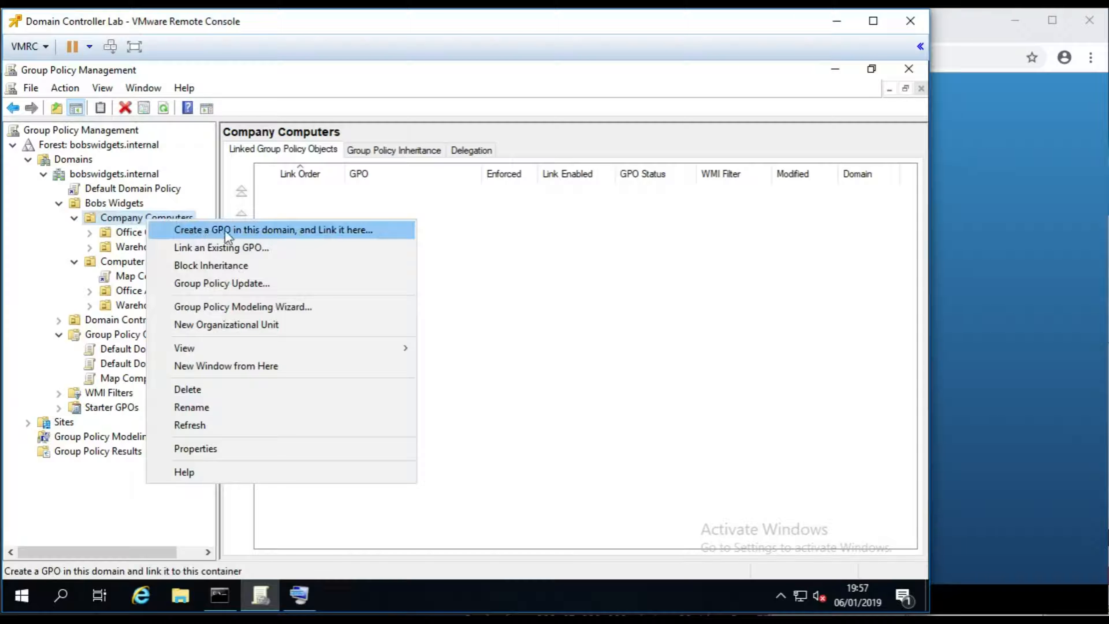
{"action": "left_click", "coordinate": [282, 232]}
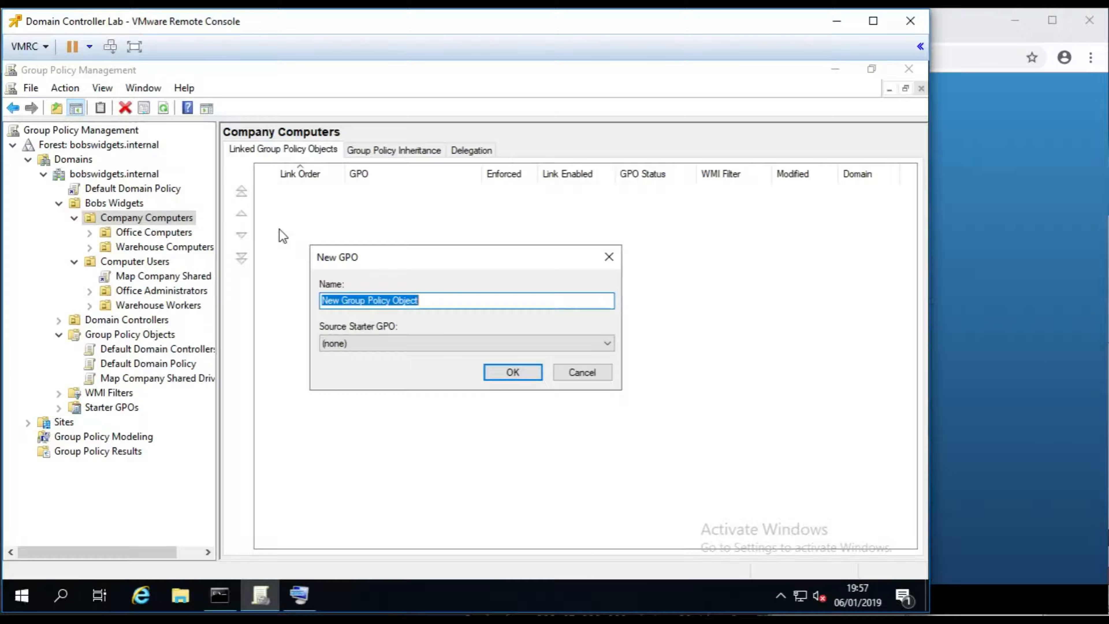
{"action": "type", "text": "Inst"}
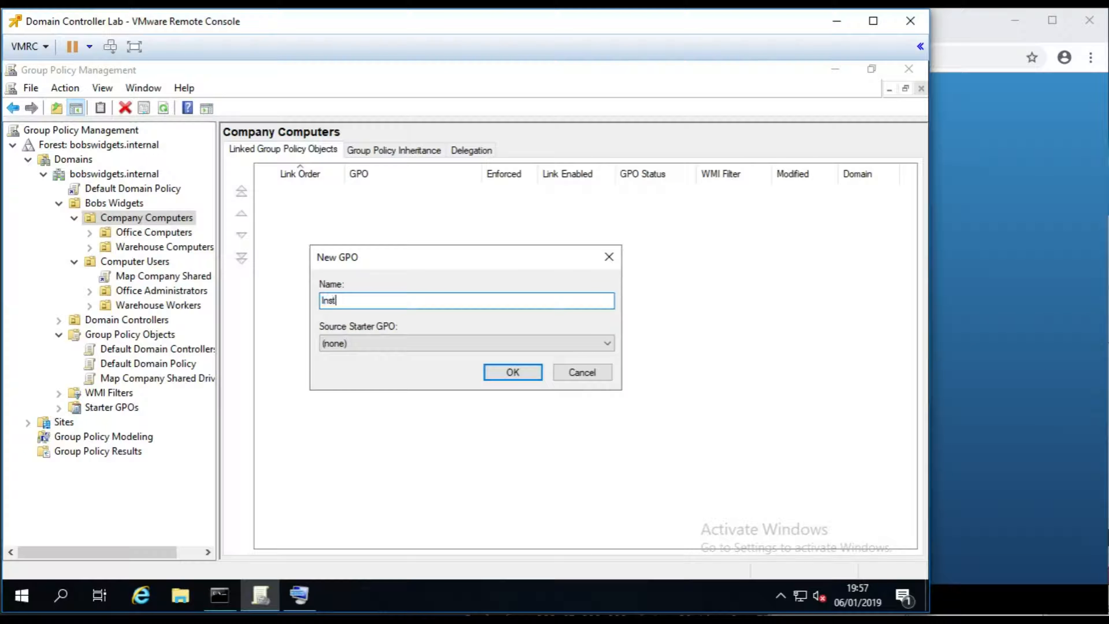
{"action": "type", "text": "all: Google Chrome"}
{"action": "left_click", "coordinate": [494, 371]}
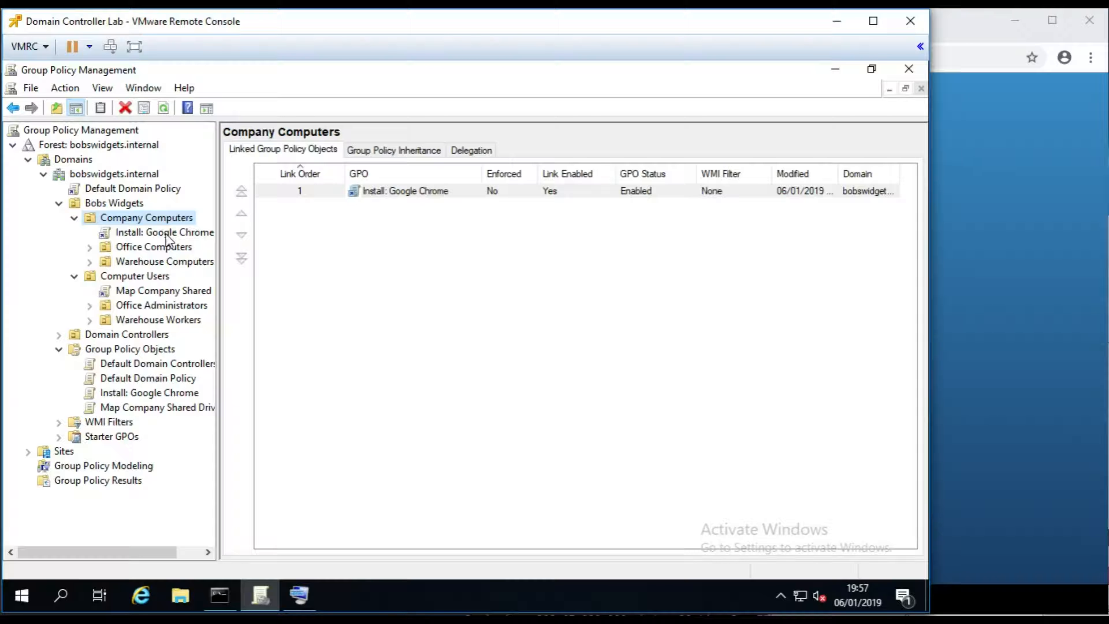
- Create and link 'Install: Adobe Reader' on Company Computers, landing at link order 2
{"action": "right_click", "coordinate": [160, 219]}
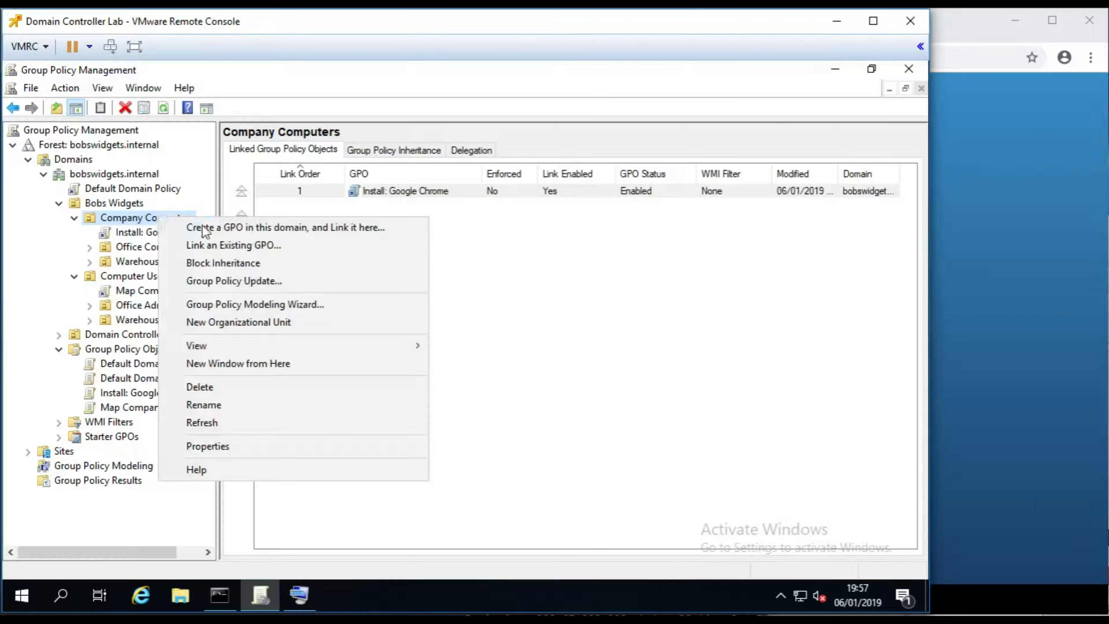
{"action": "left_click", "coordinate": [244, 228]}
{"action": "type", "text": "I"}
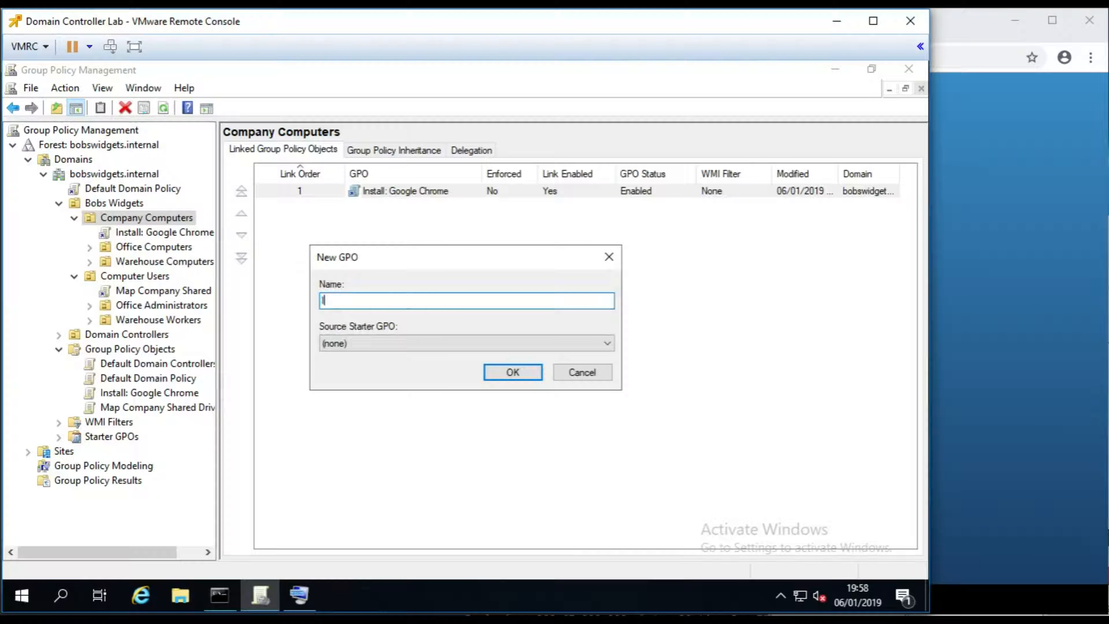
{"action": "type", "text": "nstall: Adobe Reader"}
{"action": "key", "text": "Return"}
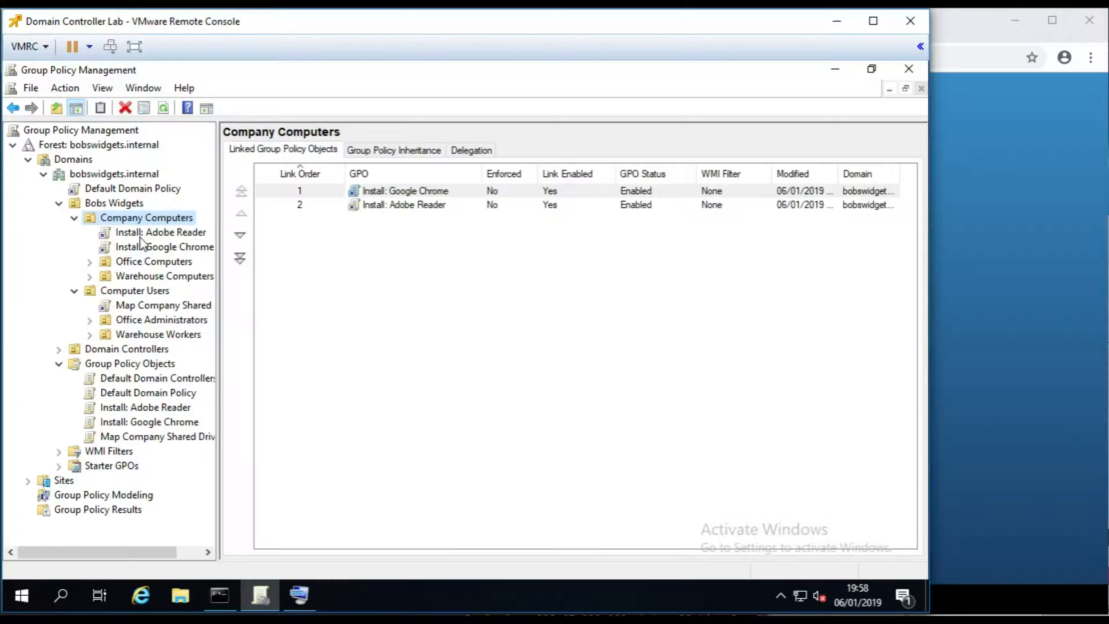
{"action": "left_click", "coordinate": [146, 218]}
- Create a new GPO named 'Computer Lockdown' linked to Company Computers
{"action": "right_click", "coordinate": [148, 217]}
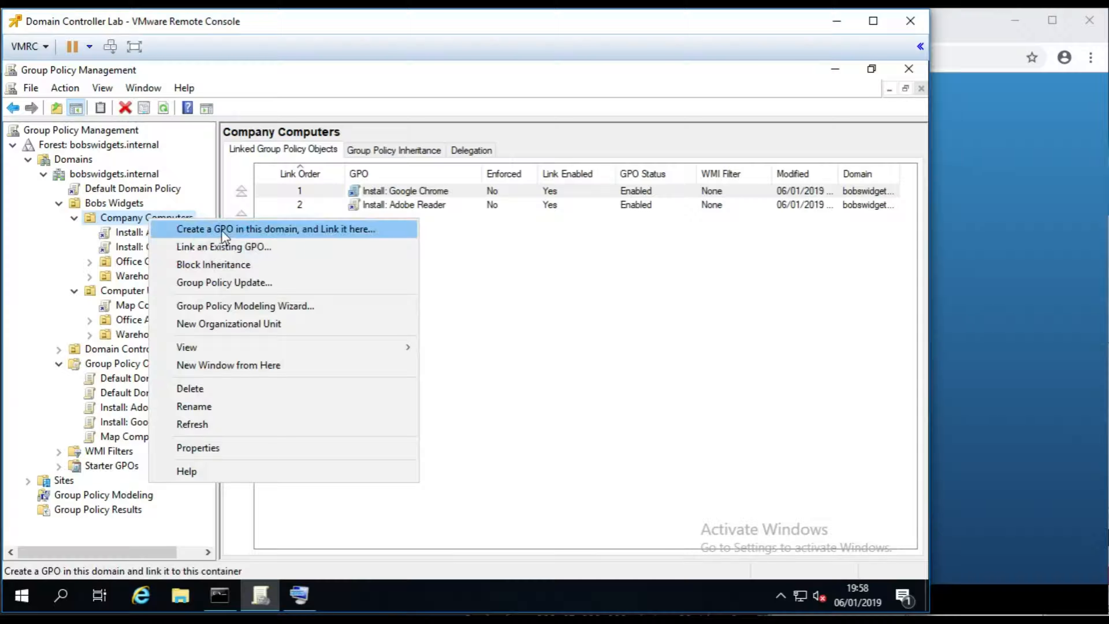
{"action": "left_click", "coordinate": [230, 233]}
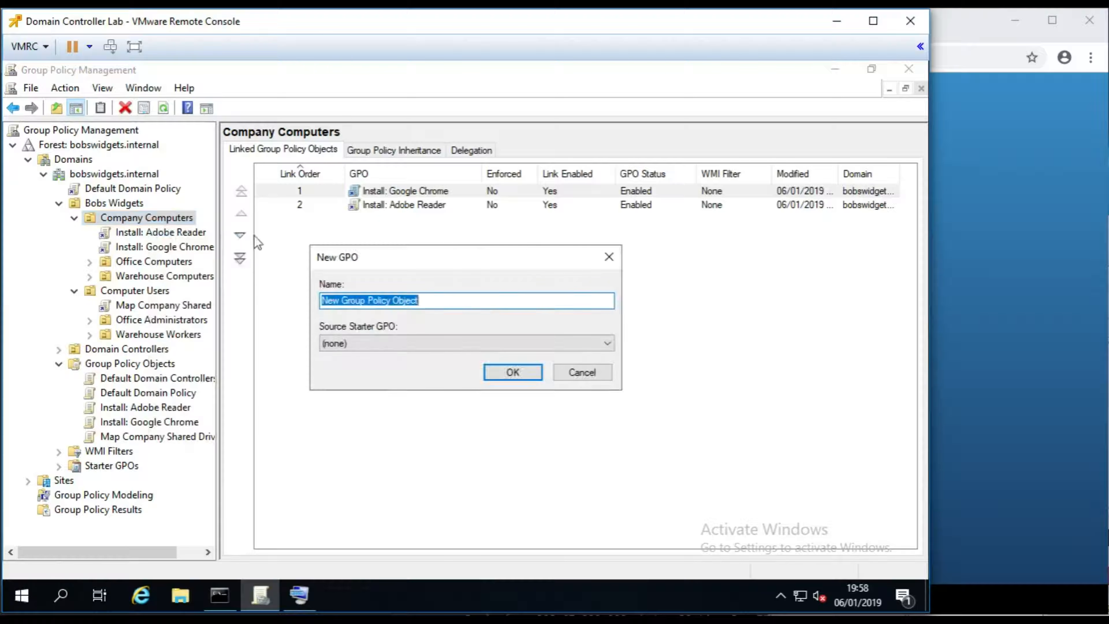
{"action": "type", "text": "Computer Lockdown"}
{"action": "key", "text": "Return"}
- Widen the tree pane and start renaming Install: Adobe Reader, trimming the 'Install: ' prefix
{"action": "left_click_drag", "start_coordinate": [217, 250], "coordinate": [256, 250]}
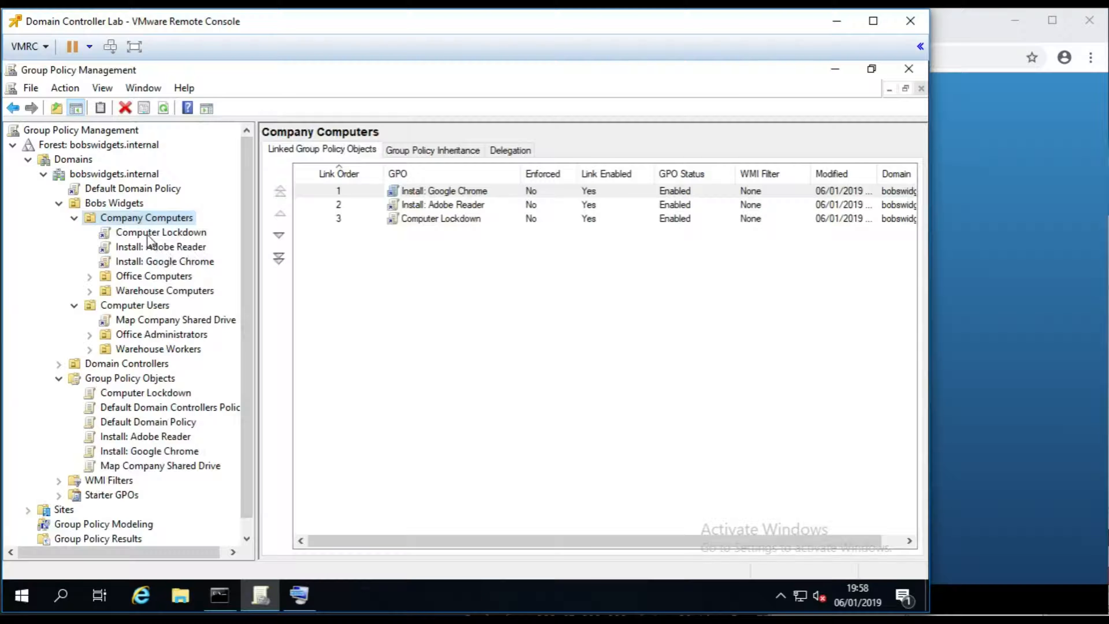
{"action": "left_click", "coordinate": [144, 247]}
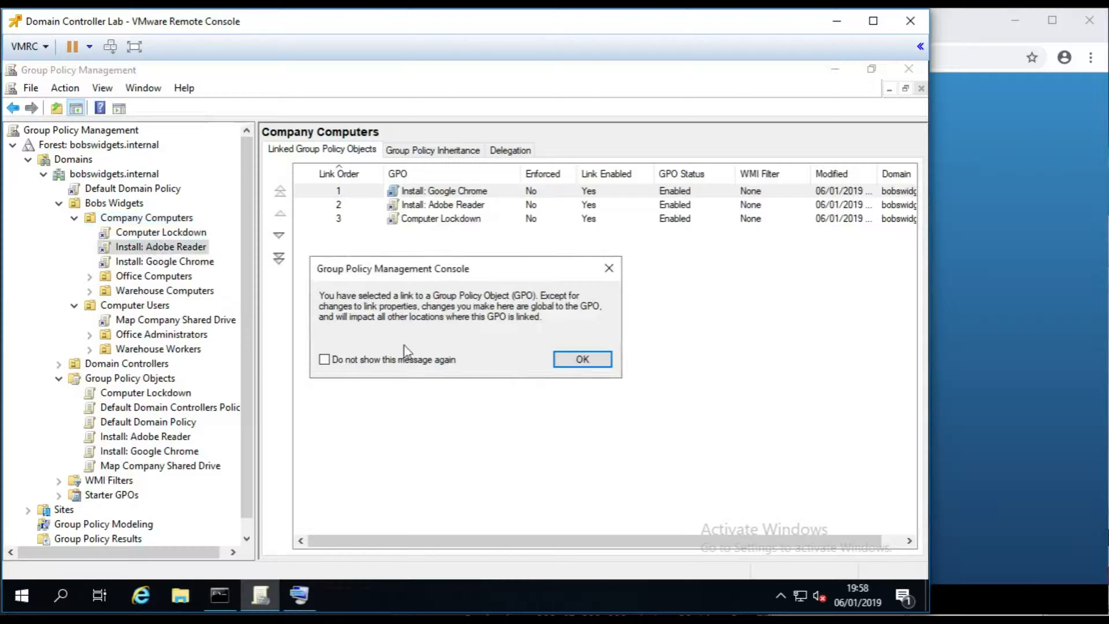
{"action": "key", "text": "Return"}
{"action": "left_click", "coordinate": [191, 389]}
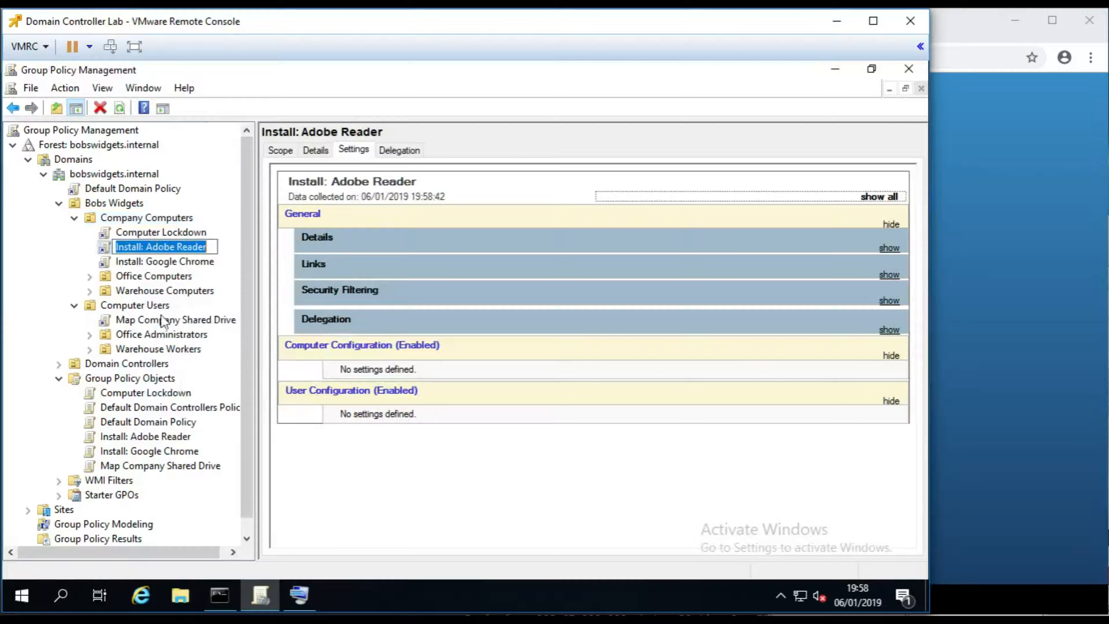
{"action": "key", "text": "ctrl+shift+Left"}
{"action": "key", "text": "ctrl+shift+Left"}
- Finish renaming Adobe Reader, then rename Install: Google Chrome to Google Chrome
{"action": "key", "text": "Delete"}
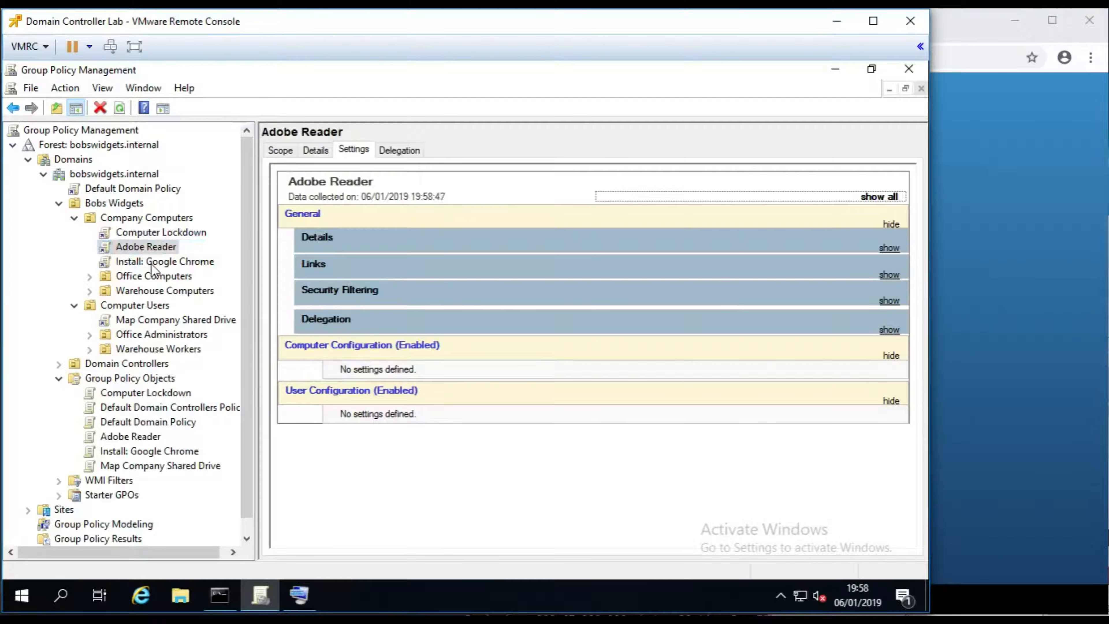
{"action": "left_click", "coordinate": [168, 262]}
{"action": "left_click", "coordinate": [385, 361]}
{"action": "left_click", "coordinate": [570, 361]}
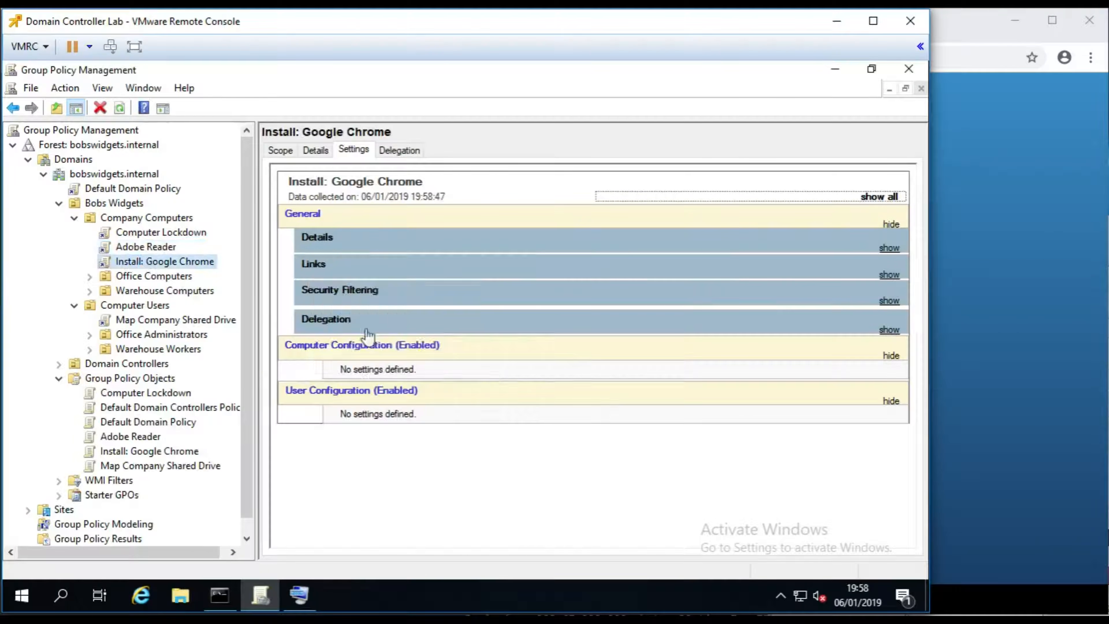
{"action": "right_click", "coordinate": [180, 262]}
{"action": "left_click", "coordinate": [227, 407]}
{"action": "key", "text": "ctrl+shift+Left"}
{"action": "key", "text": "ctrl+shift+Left"}
{"action": "key", "text": "Delete"}
{"action": "key", "text": "Return"}
- Refresh Company Computers and compare the Google Chrome and Adobe Reader GPO settings
{"action": "right_click", "coordinate": [136, 218]}
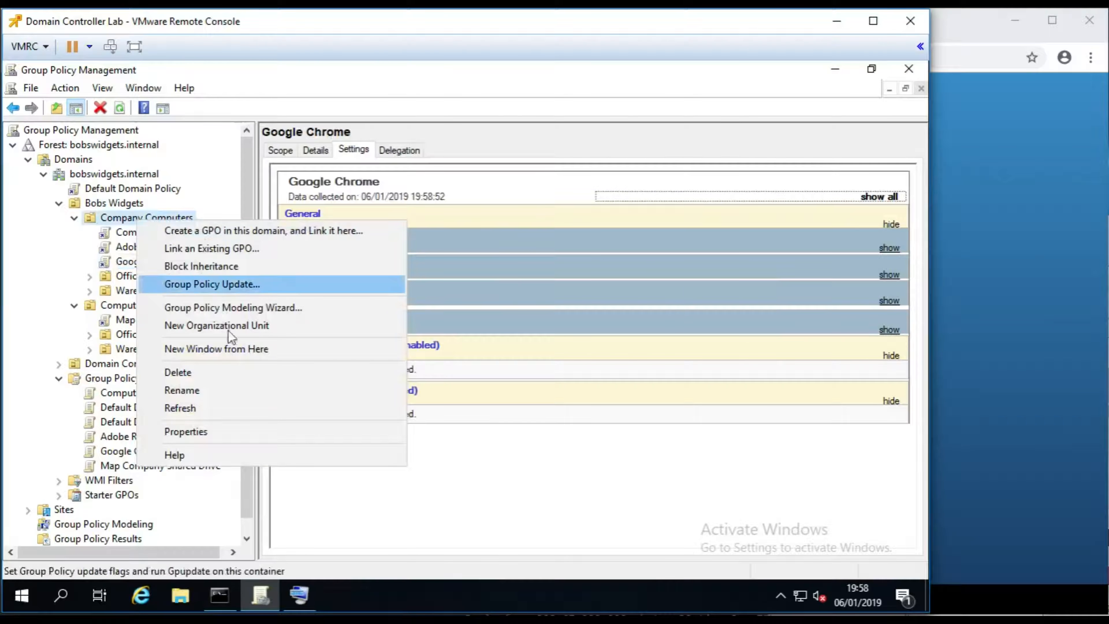
{"action": "left_click", "coordinate": [213, 407]}
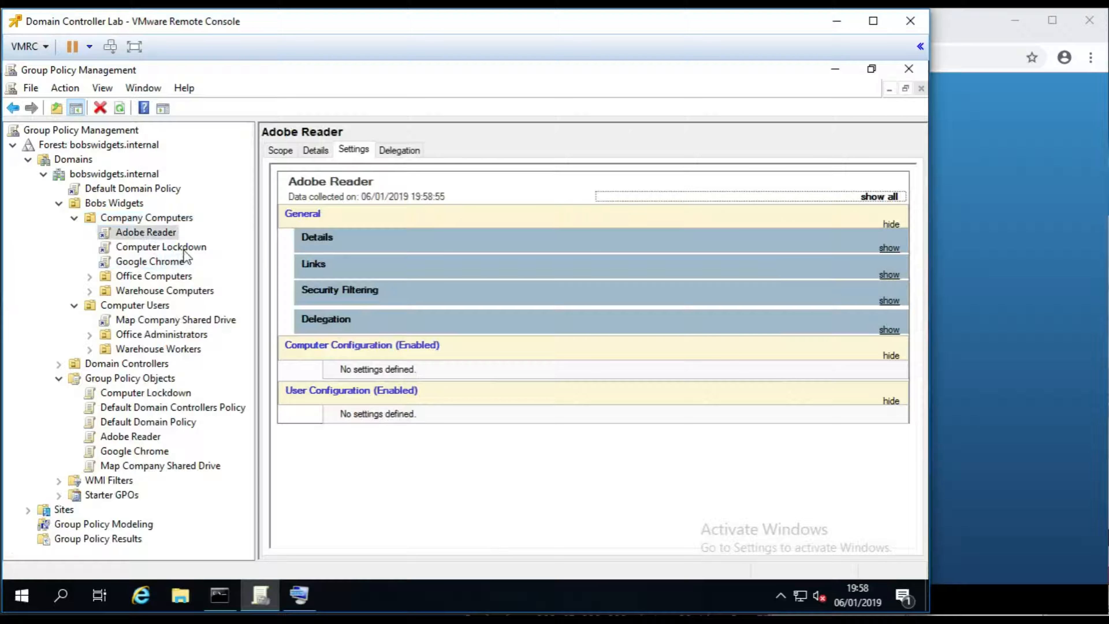
{"action": "left_click", "coordinate": [137, 264]}
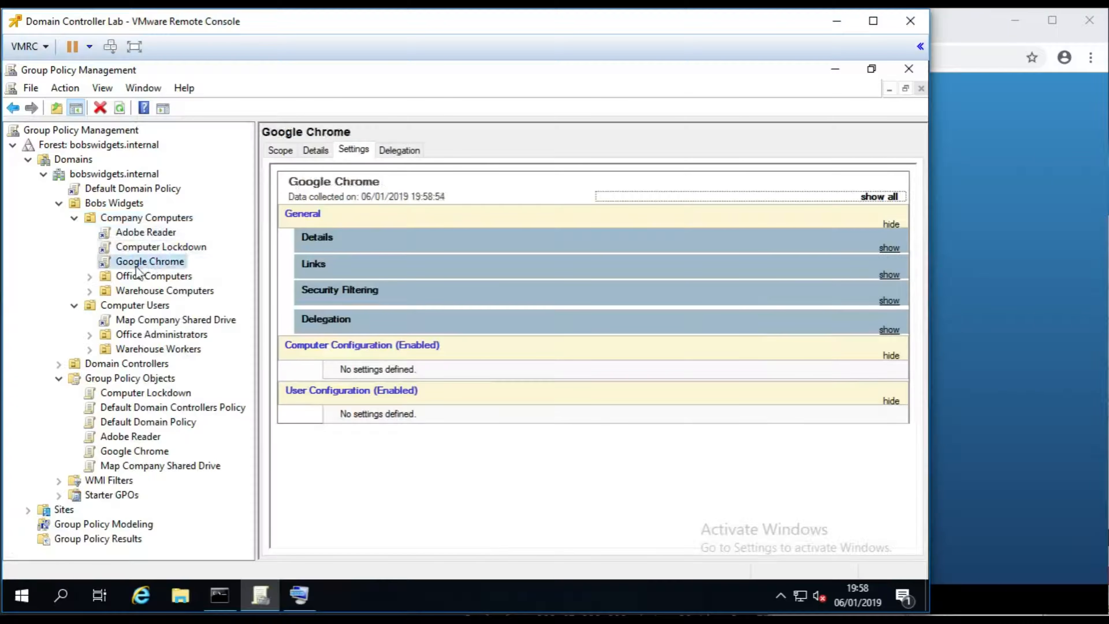
{"action": "left_click", "coordinate": [148, 235]}
{"action": "left_click", "coordinate": [157, 262]}
{"action": "left_click", "coordinate": [140, 235]}
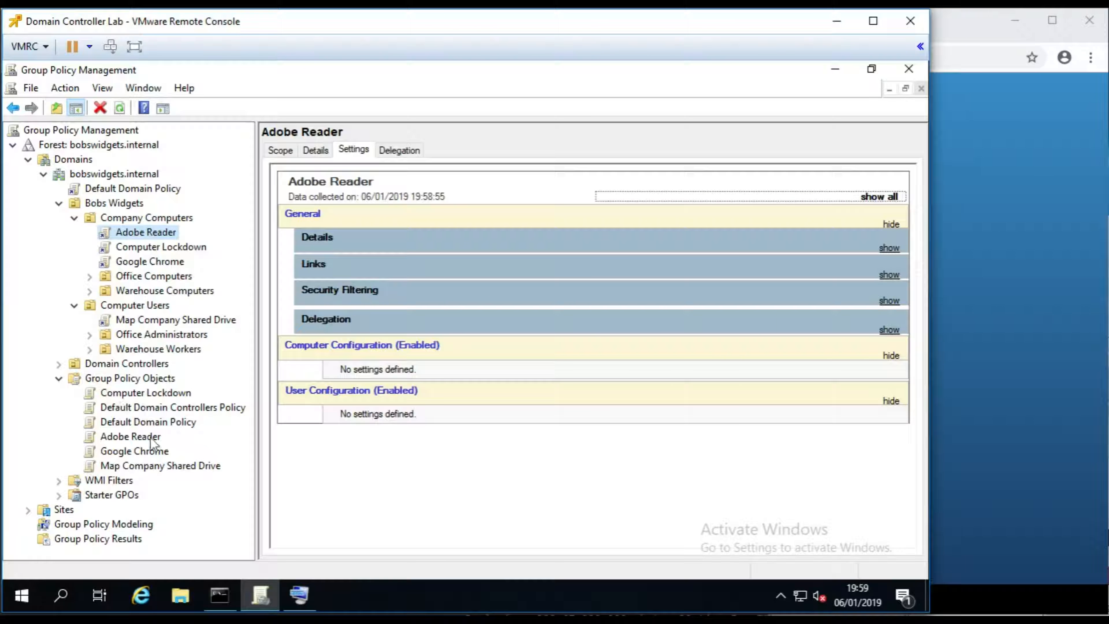
- Delete the Adobe Reader and Computer Lockdown GPOs
{"action": "right_click", "coordinate": [124, 439]}
{"action": "left_click", "coordinate": [183, 364]}
{"action": "left_click", "coordinate": [506, 333]}
{"action": "left_click", "coordinate": [131, 422]}
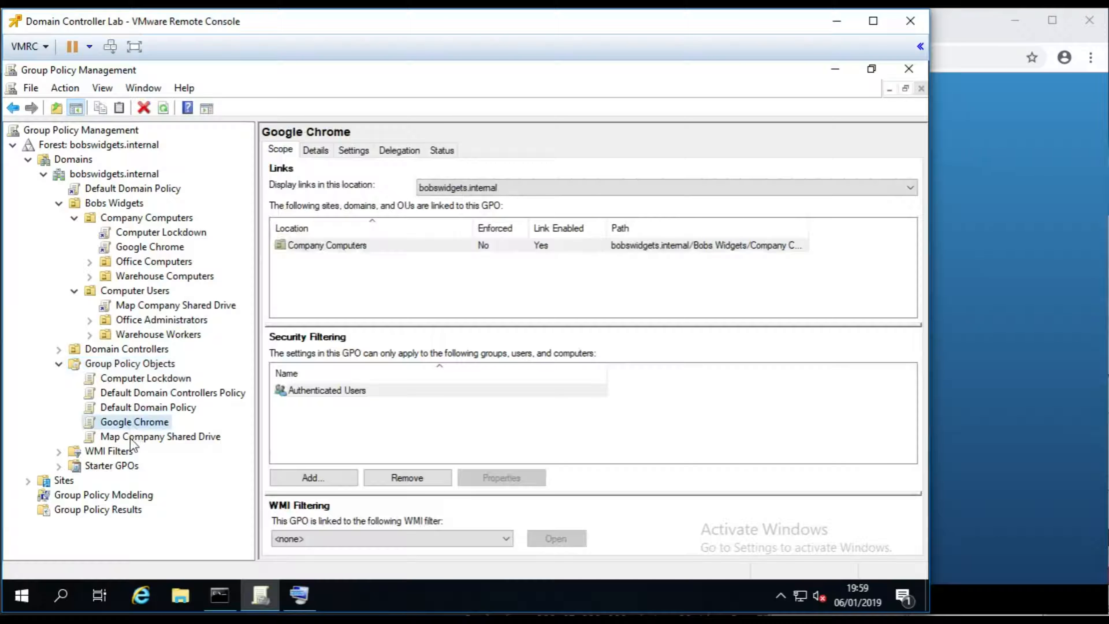
{"action": "right_click", "coordinate": [129, 379]}
{"action": "left_click", "coordinate": [188, 307]}
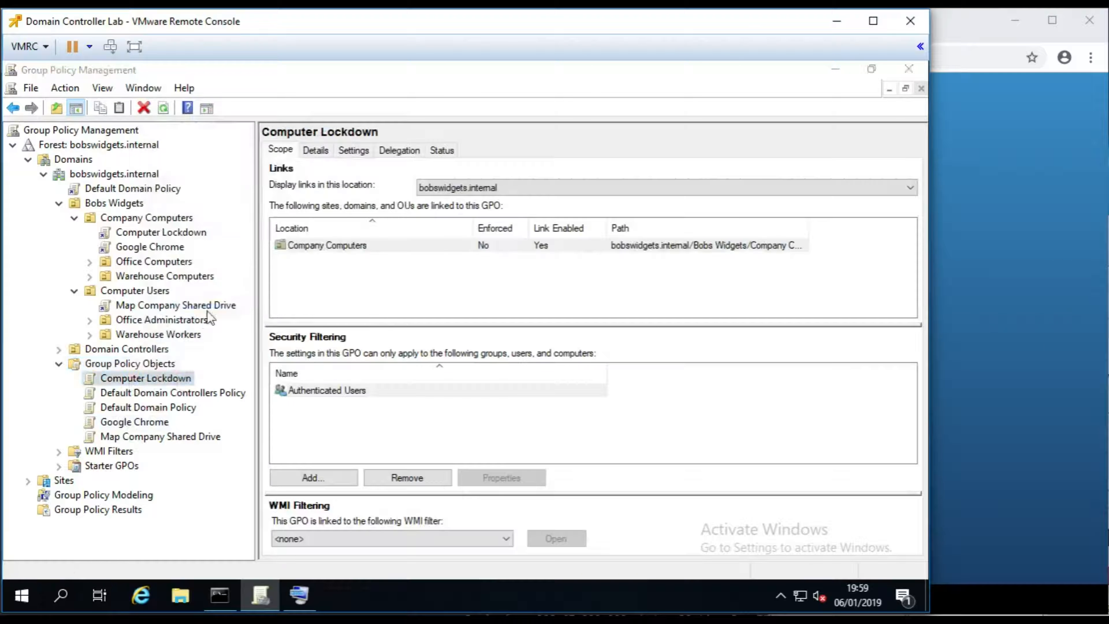
{"action": "left_click", "coordinate": [504, 334]}
- Rename the Google Chrome policy under Company Computers to 'Install: Google Chrome'
{"action": "left_click", "coordinate": [148, 218]}
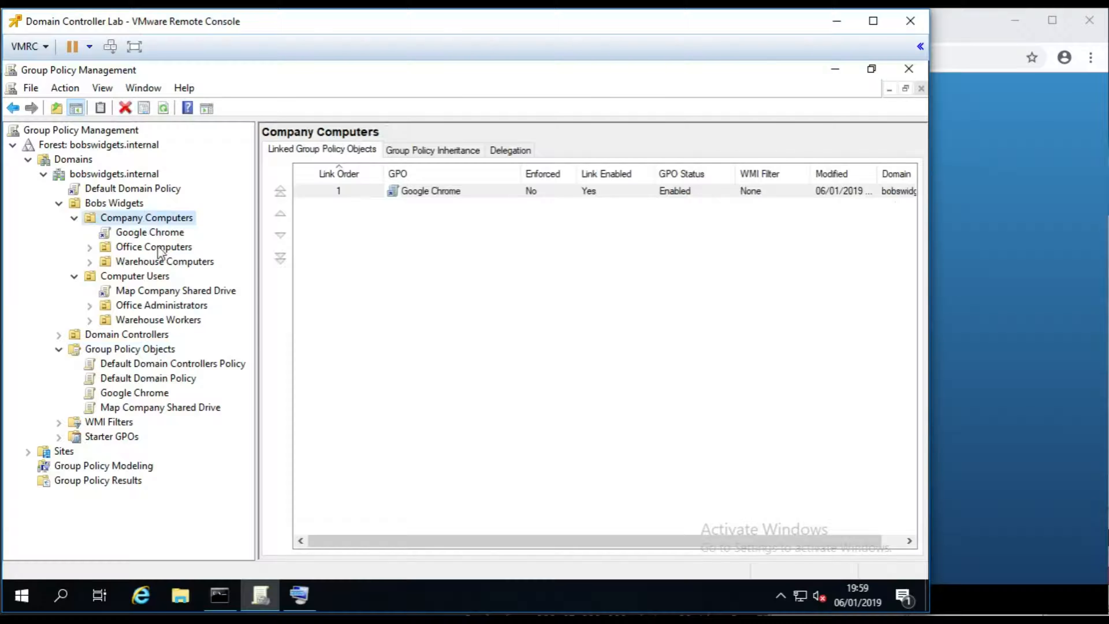
{"action": "left_click", "coordinate": [146, 235]}
{"action": "right_click", "coordinate": [153, 236]}
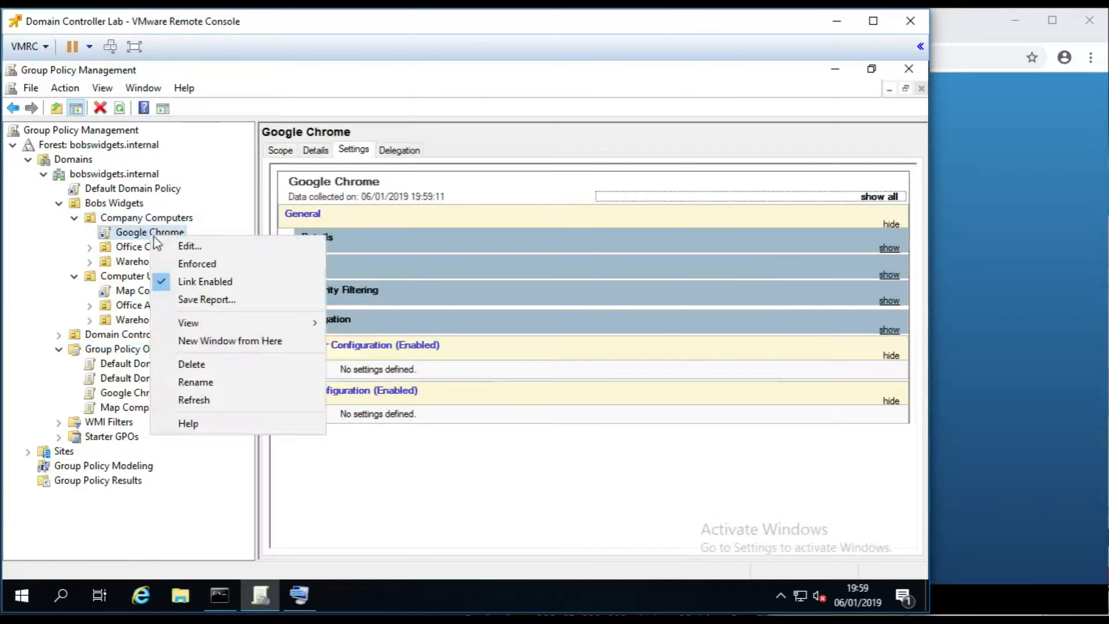
{"action": "left_click", "coordinate": [175, 381]}
{"action": "key", "text": "Home"}
{"action": "type", "text": "Install:"}
{"action": "key", "text": "Return"}
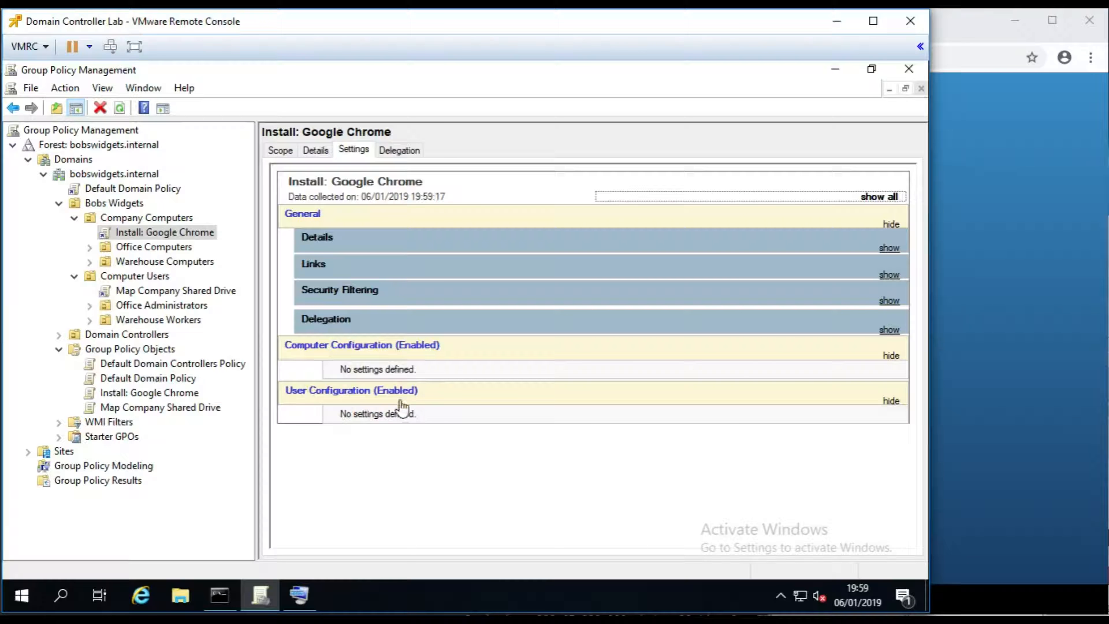
- Open the Install: Google Chrome policy in Group Policy Management Editor
{"action": "right_click", "coordinate": [131, 231]}
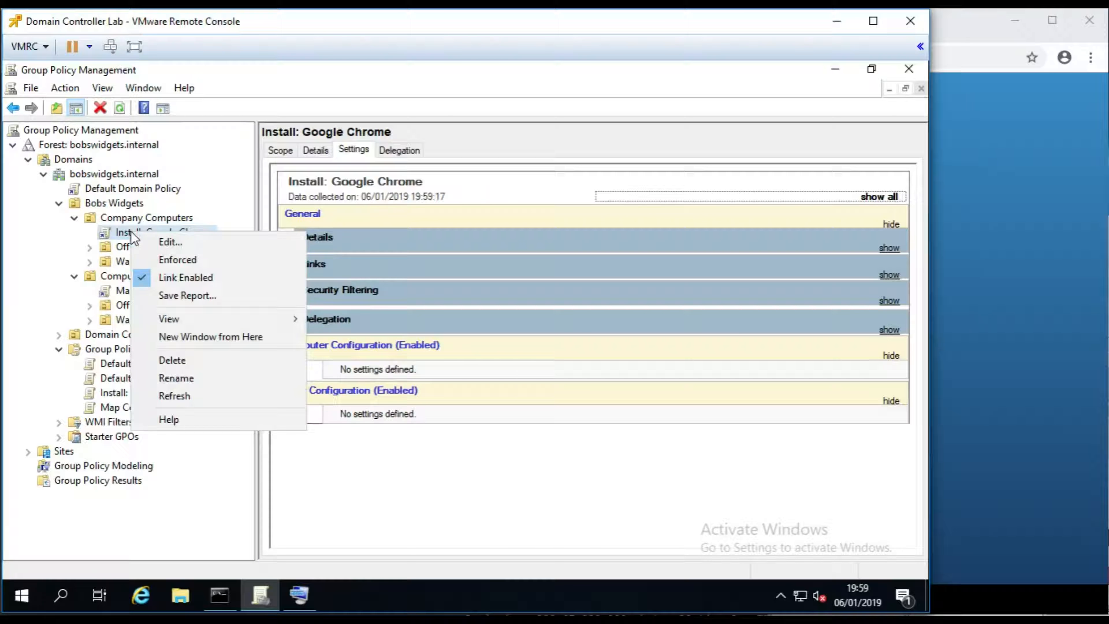
{"action": "left_click", "coordinate": [172, 244]}
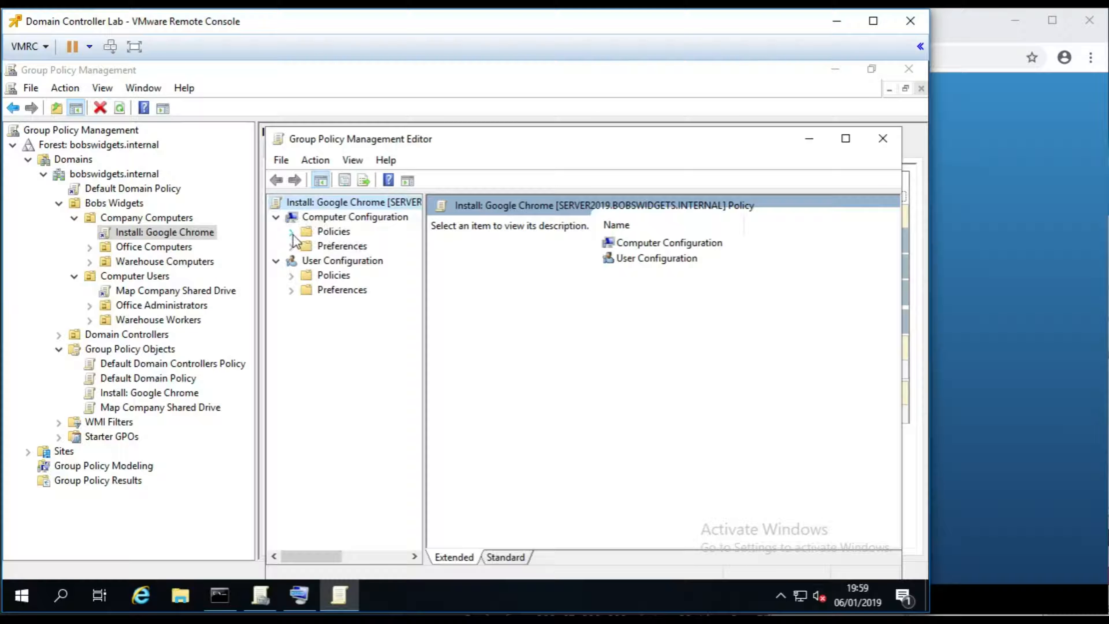
{"action": "left_click_drag", "start_coordinate": [388, 141], "coordinate": [238, 114]}
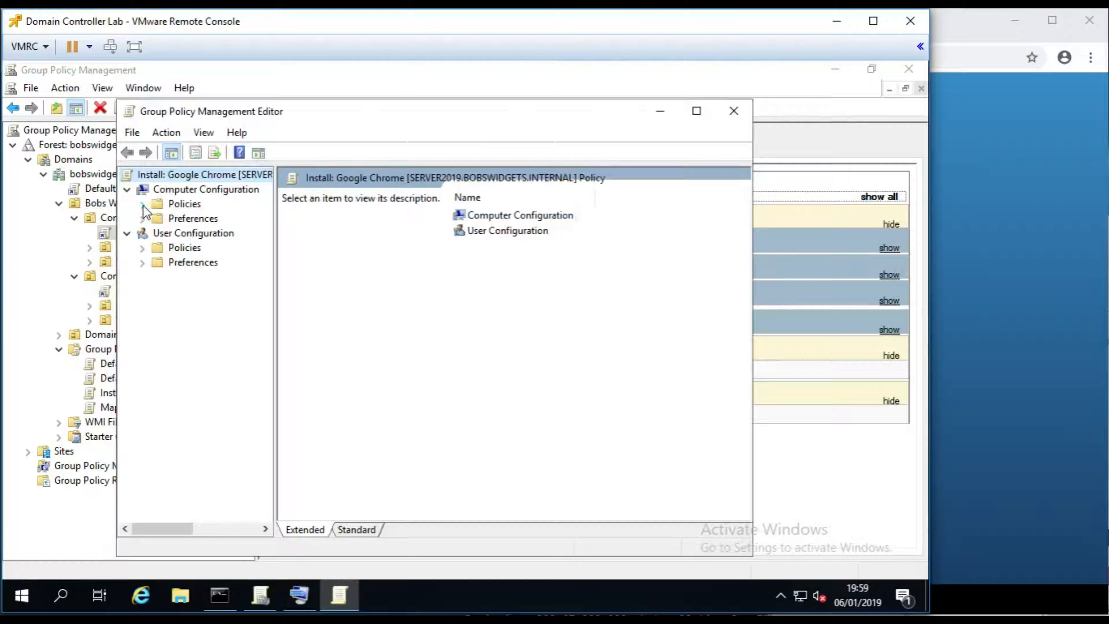
- Under Computer Policies > Software Settings > Software installation, start a new package
{"action": "left_click", "coordinate": [143, 205]}
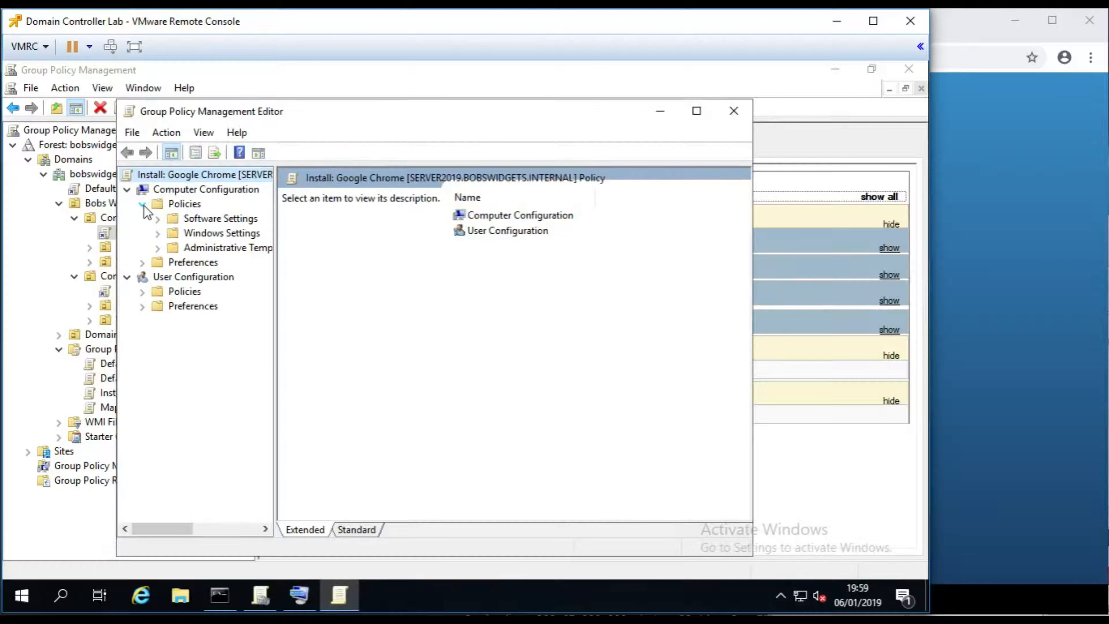
{"action": "left_click", "coordinate": [158, 220]}
{"action": "left_click", "coordinate": [226, 234]}
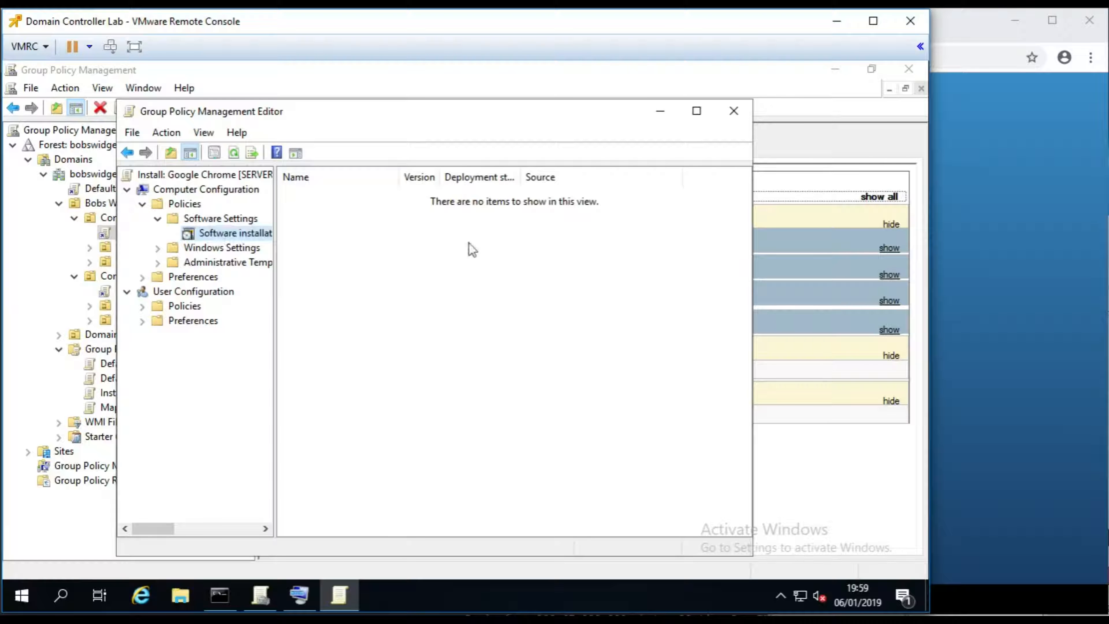
{"action": "right_click", "coordinate": [422, 249]}
{"action": "mouse_move", "coordinate": [476, 262]}
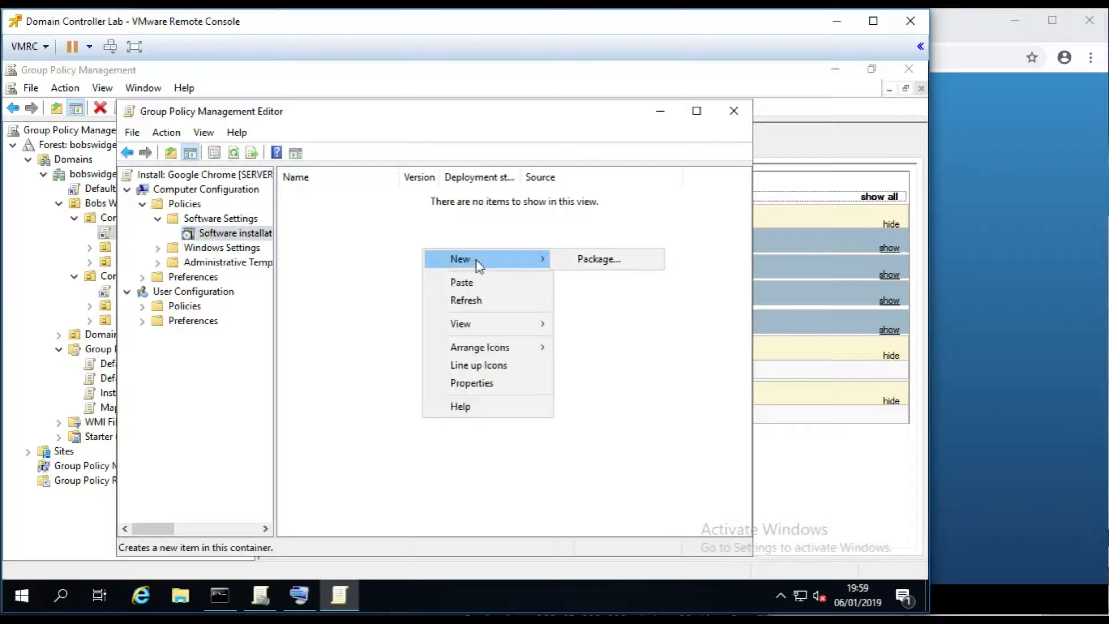
{"action": "left_click", "coordinate": [615, 264]}
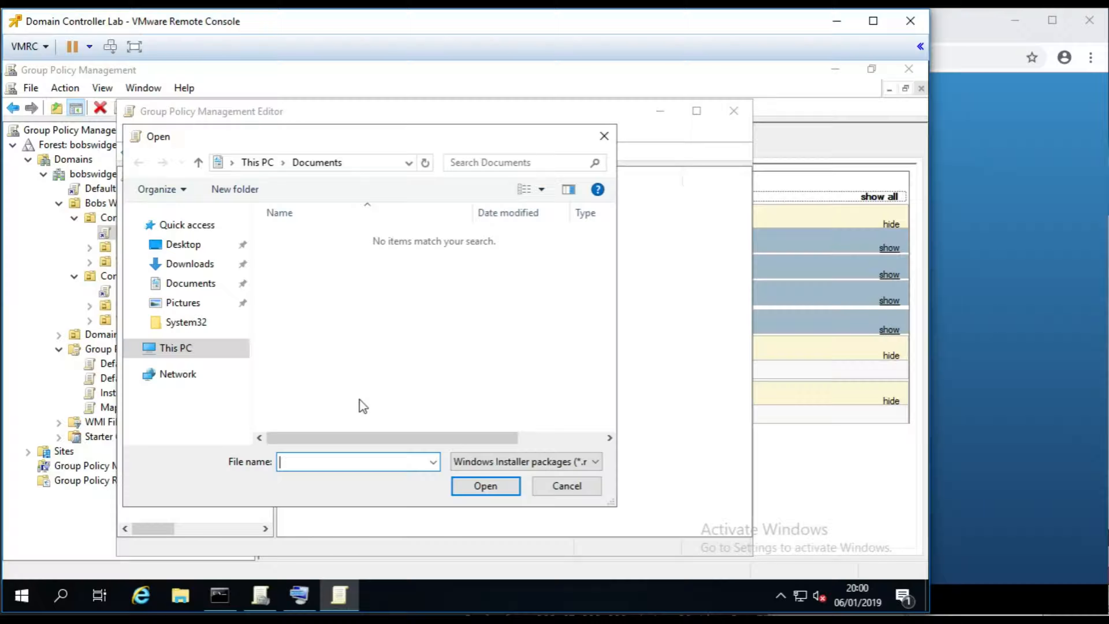
- Browse the package picker through This PC > Local Disk (C:) > Shares > Software > Google Chrome
{"action": "left_click", "coordinate": [192, 349]}
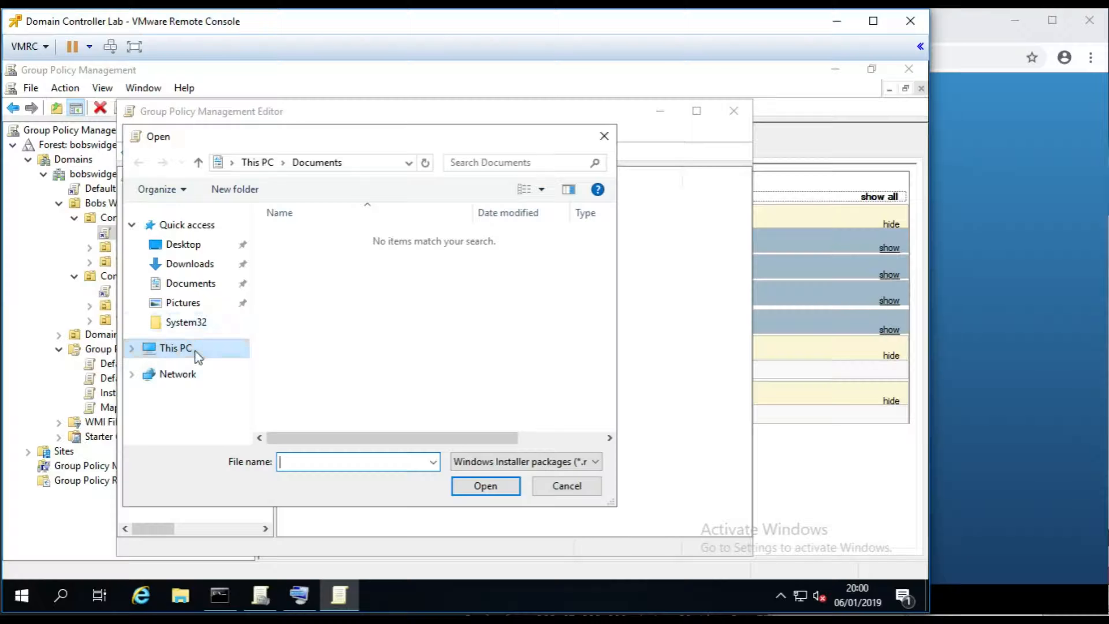
{"action": "scroll", "coordinate": [588, 411], "scroll_direction": "down", "scroll_amount": 3}
{"action": "scroll", "coordinate": [588, 412], "scroll_direction": "down", "scroll_amount": 2}
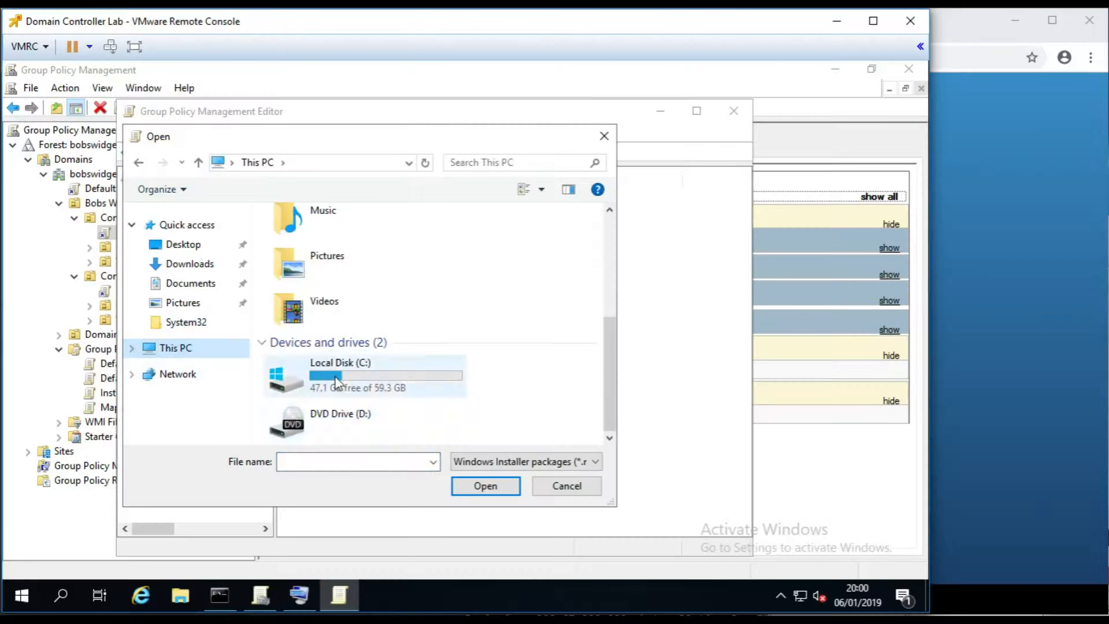
{"action": "double_click", "coordinate": [334, 376]}
{"action": "double_click", "coordinate": [298, 291]}
{"action": "double_click", "coordinate": [319, 249]}
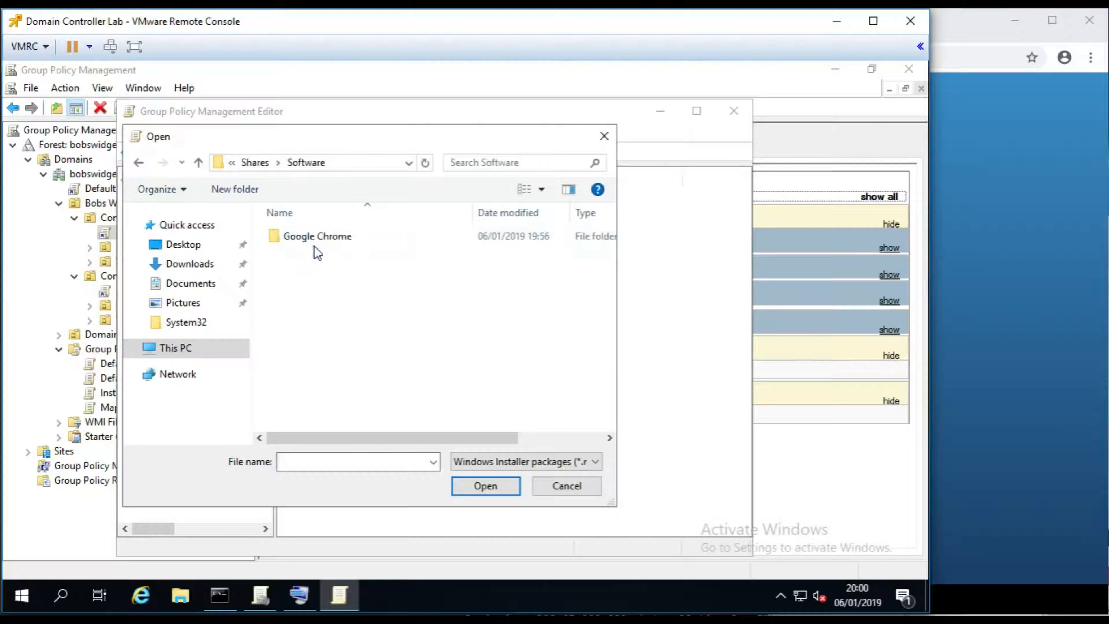
{"action": "left_click", "coordinate": [358, 162]}
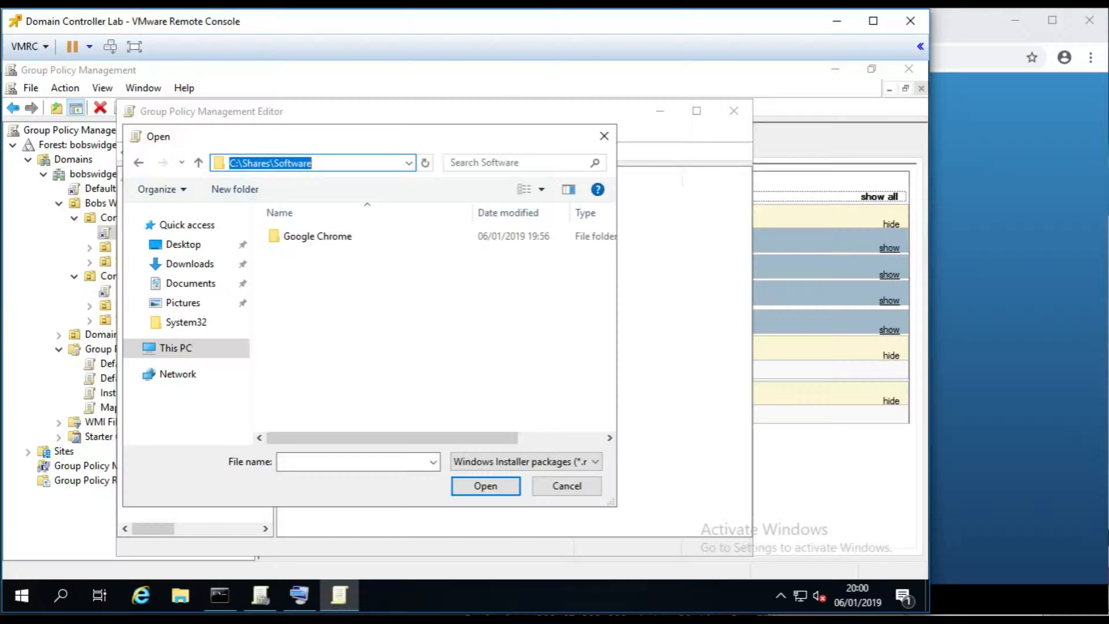
{"action": "double_click", "coordinate": [329, 243]}
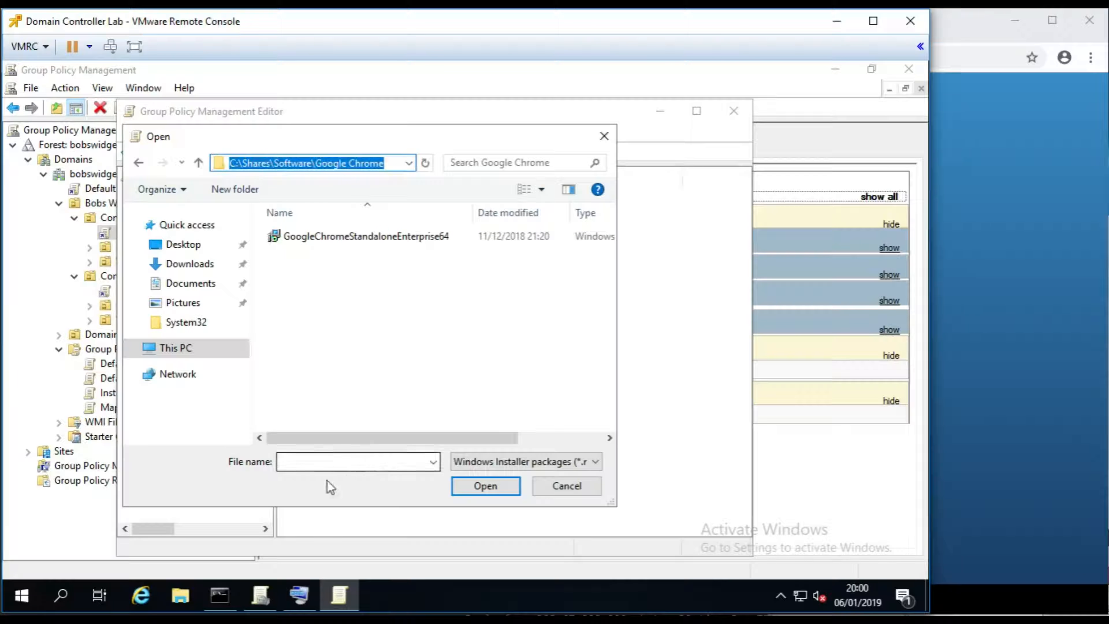
{"action": "left_click", "coordinate": [27, 594]}
- Open \\server2019\Software\Google Chrome in File Explorer via the Run prompt
{"action": "left_click", "coordinate": [26, 594]}
{"action": "right_click", "coordinate": [26, 595]}
{"action": "left_click", "coordinate": [53, 526]}
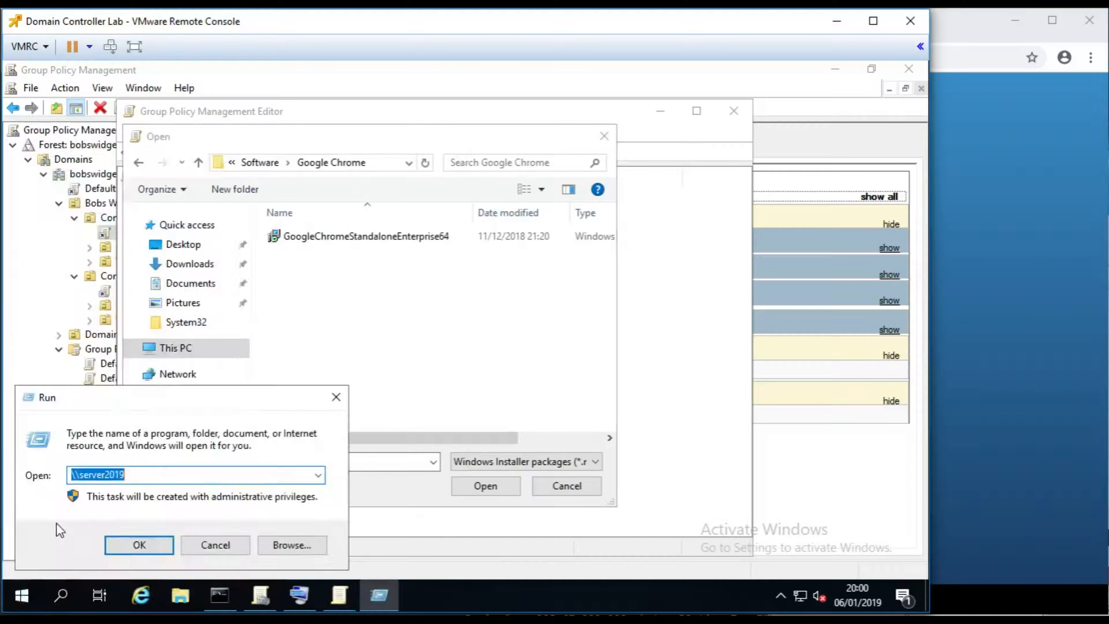
{"action": "left_click", "coordinate": [139, 551]}
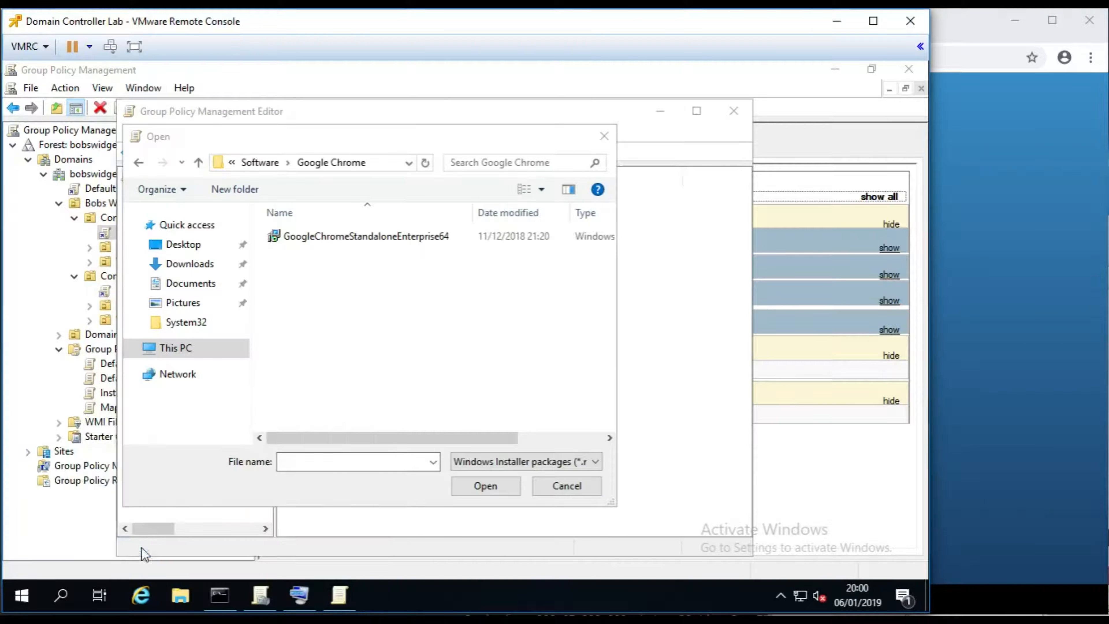
{"action": "double_click", "coordinate": [693, 240]}
{"action": "left_click", "coordinate": [270, 246]}
{"action": "double_click", "coordinate": [271, 247]}
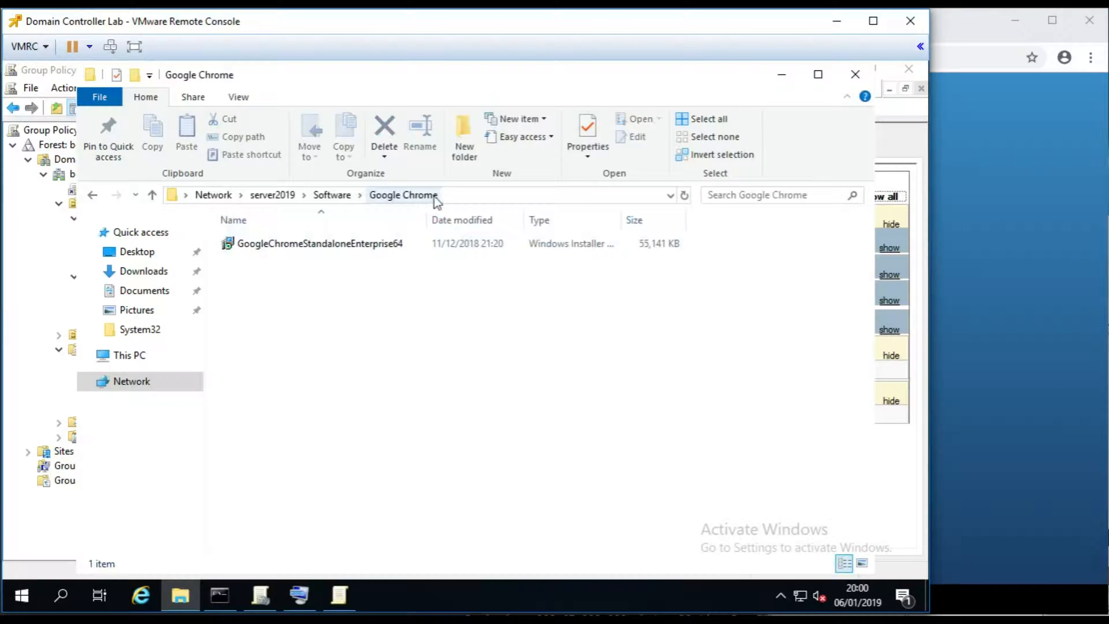
- Copy the folder's full network path from the address bar and minimize Explorer
{"action": "left_click", "coordinate": [468, 196]}
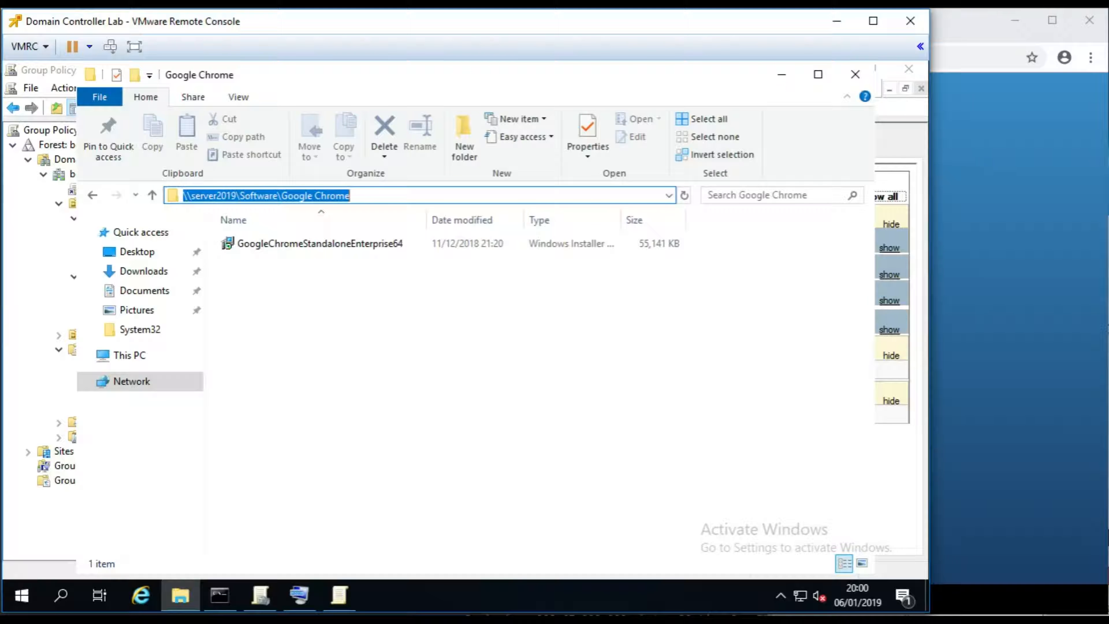
{"action": "left_click", "coordinate": [240, 195]}
{"action": "left_click_drag", "start_coordinate": [234, 196], "coordinate": [185, 197]}
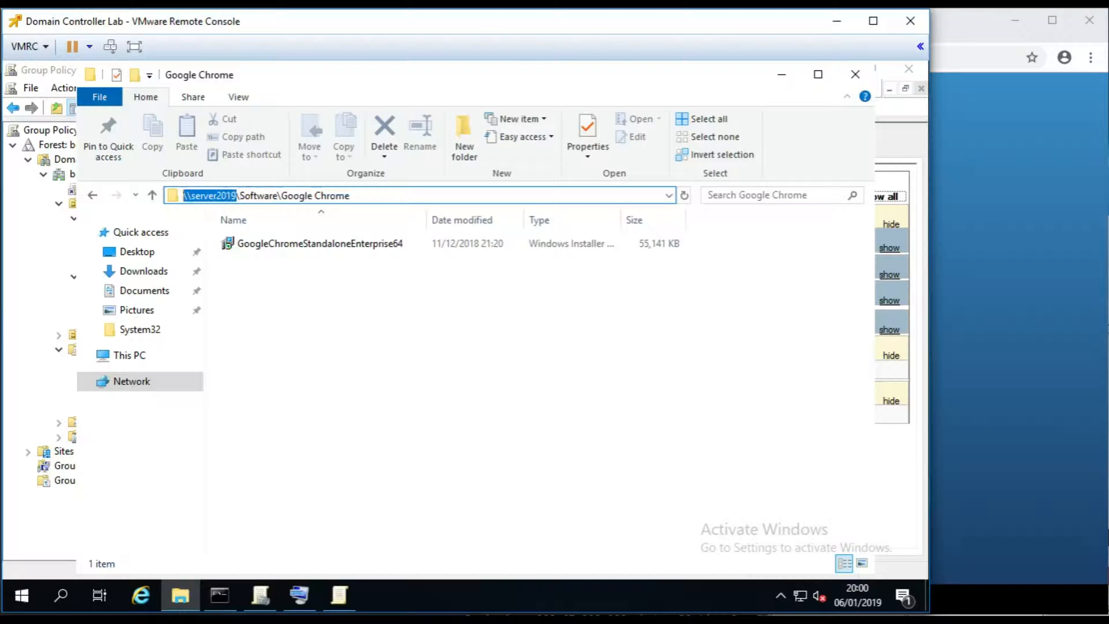
{"action": "left_click", "coordinate": [240, 196]}
{"action": "left_click_drag", "start_coordinate": [272, 195], "coordinate": [236, 195]}
{"action": "left_click_drag", "start_coordinate": [352, 195], "coordinate": [183, 195]}
{"action": "right_click", "coordinate": [213, 196]}
{"action": "left_click", "coordinate": [251, 250]}
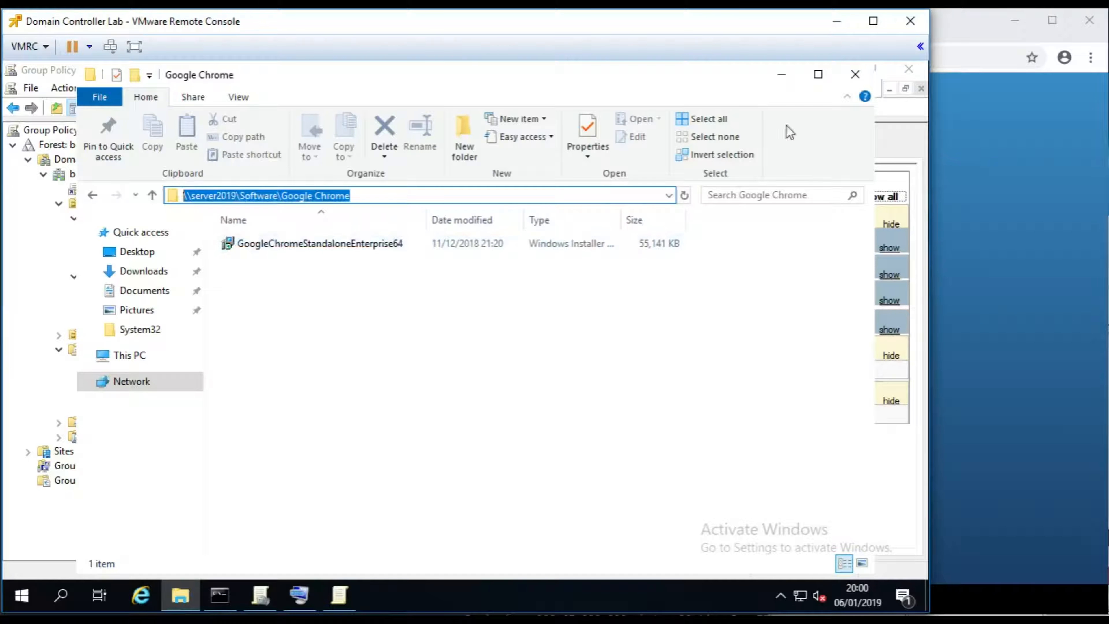
{"action": "left_click", "coordinate": [781, 74]}
- Point the Open dialog at the pasted \\server2019\Software\Google Chrome network path
{"action": "left_click", "coordinate": [308, 460]}
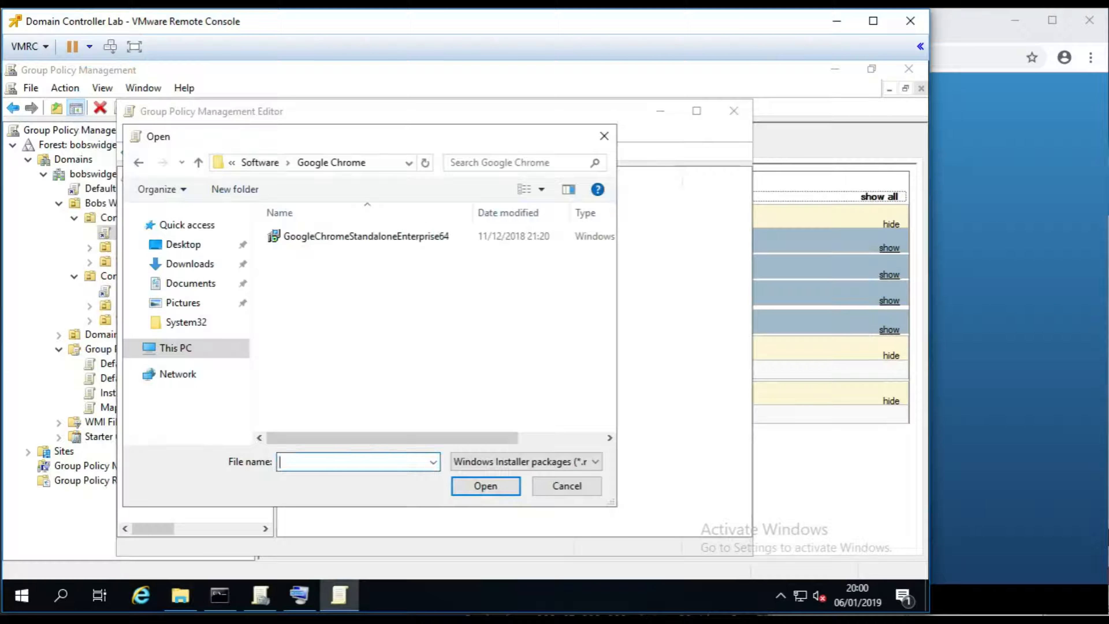
{"action": "right_click", "coordinate": [308, 461]}
{"action": "left_click", "coordinate": [366, 310]}
{"action": "left_click", "coordinate": [472, 484]}
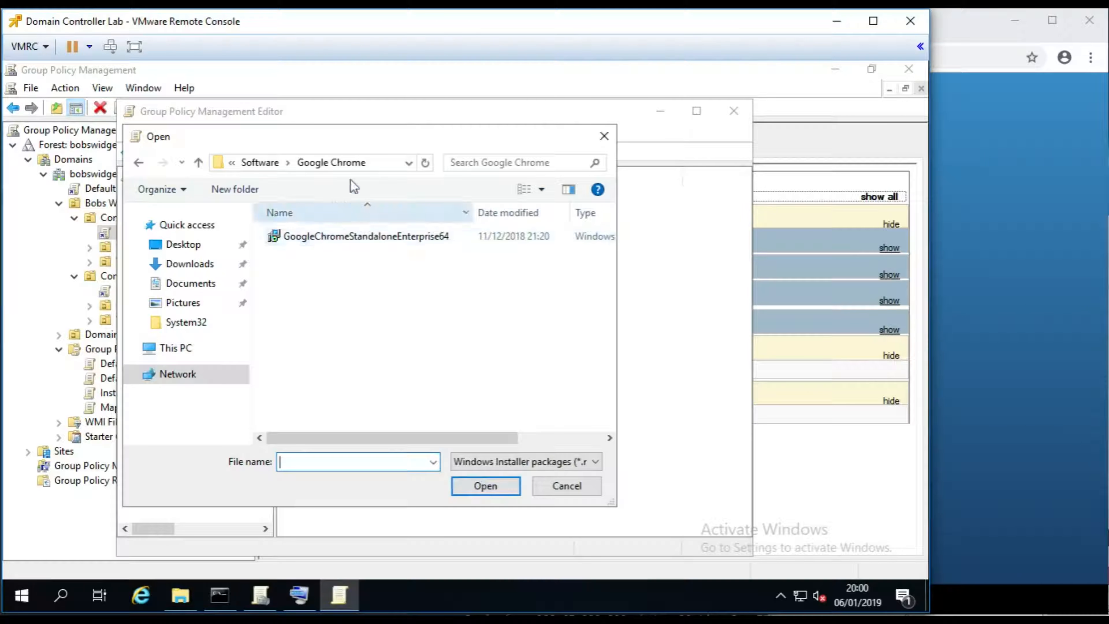
{"action": "left_click", "coordinate": [385, 165]}
{"action": "left_click", "coordinate": [278, 162]}
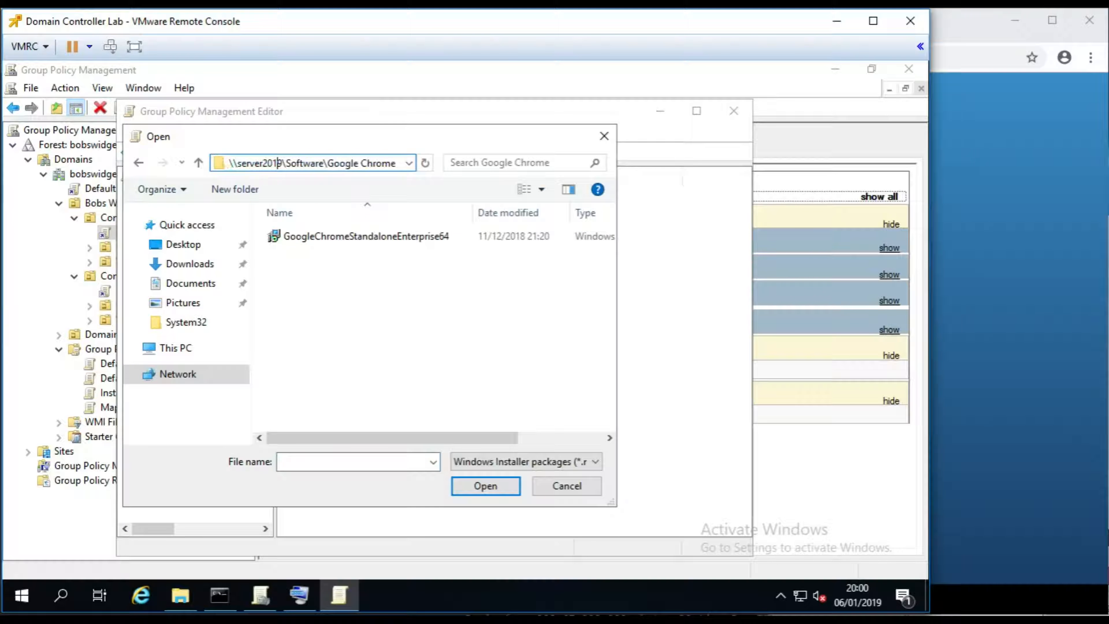
{"action": "mouse_move", "coordinate": [268, 163]}
{"action": "left_mouse_down"}
{"action": "mouse_move", "coordinate": [279, 163]}
{"action": "mouse_move", "coordinate": [250, 163]}
{"action": "left_mouse_up"}
{"action": "left_click", "coordinate": [350, 289]}
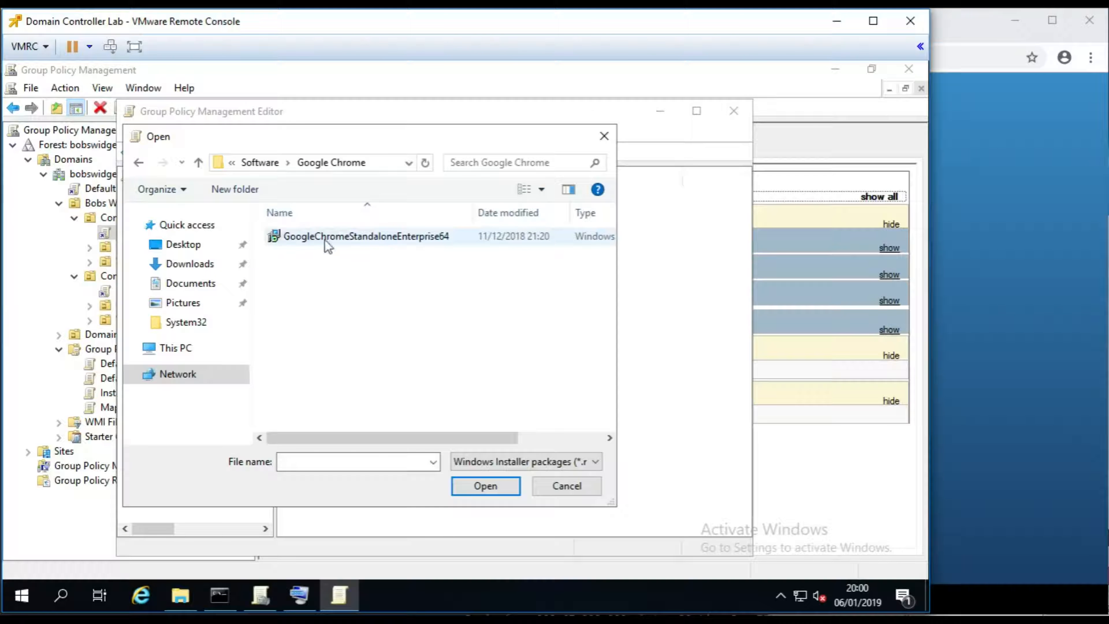
- Choose GoogleChromeStandaloneEnterprise64 as the package and deploy it as Assigned
{"action": "left_click", "coordinate": [381, 240]}
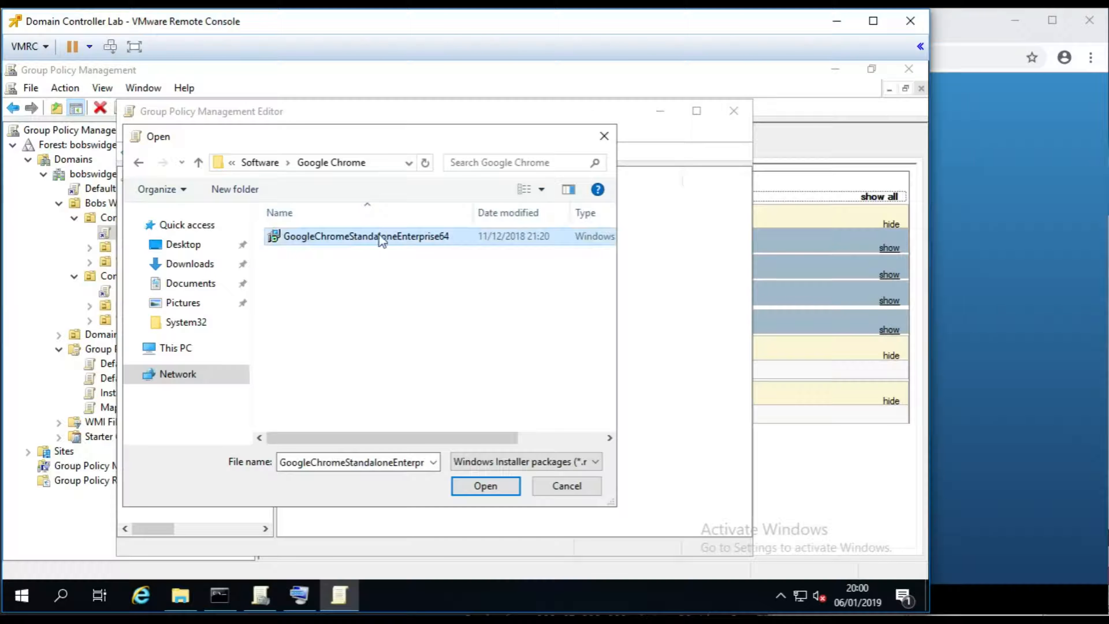
{"action": "left_click", "coordinate": [486, 485]}
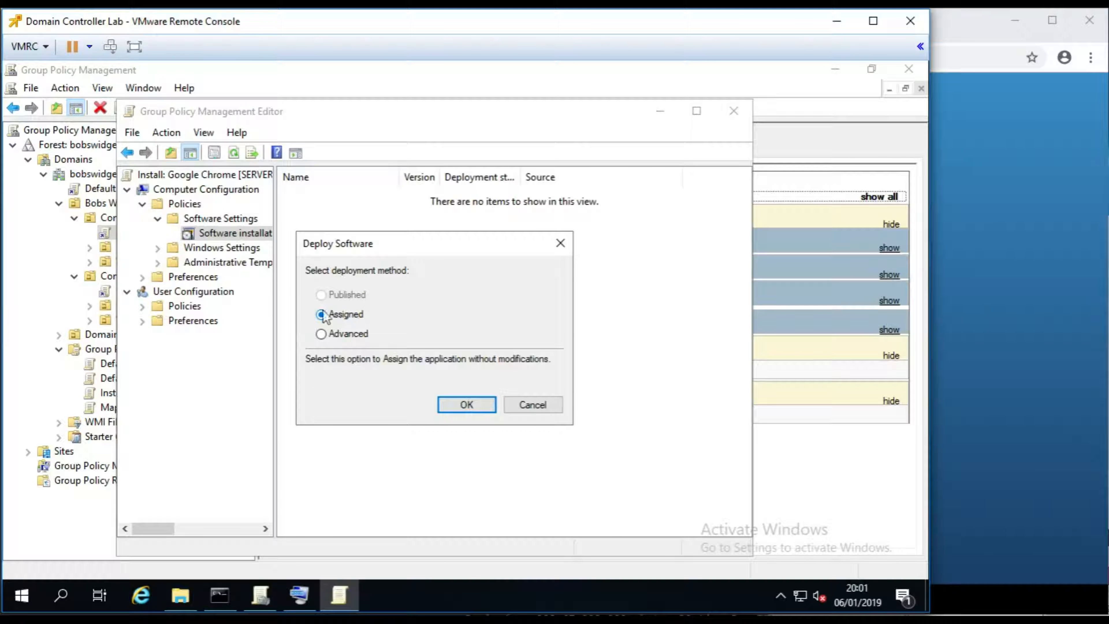
{"action": "left_click", "coordinate": [466, 404]}
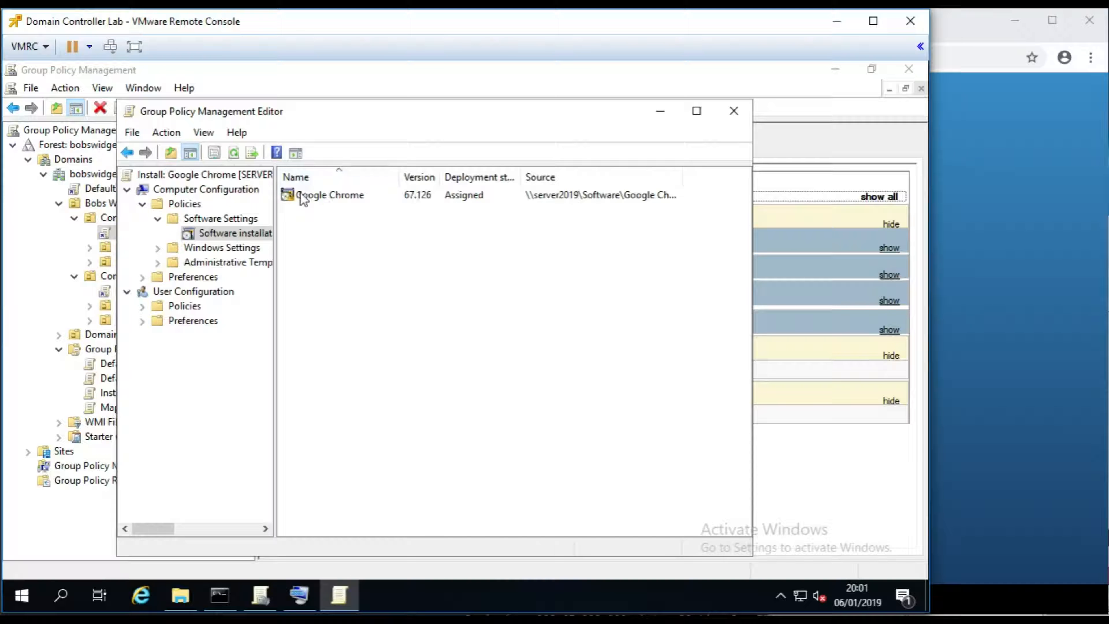
- Close the policy editor and refresh the Install: Google Chrome settings report
{"action": "left_click", "coordinate": [733, 111]}
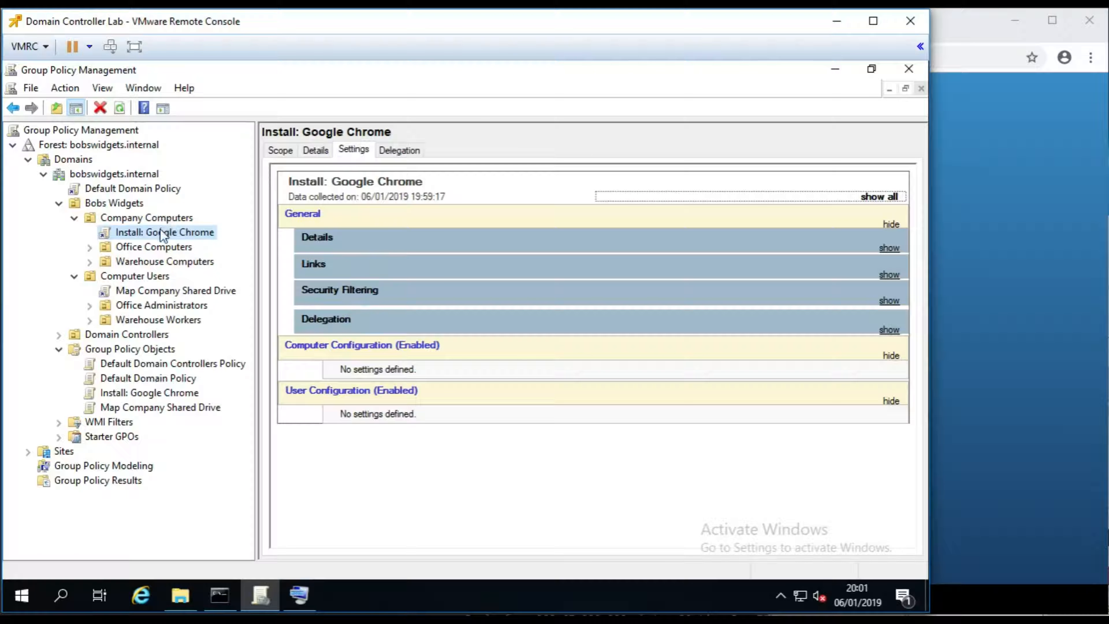
{"action": "right_click", "coordinate": [390, 453]}
{"action": "left_click", "coordinate": [461, 559]}
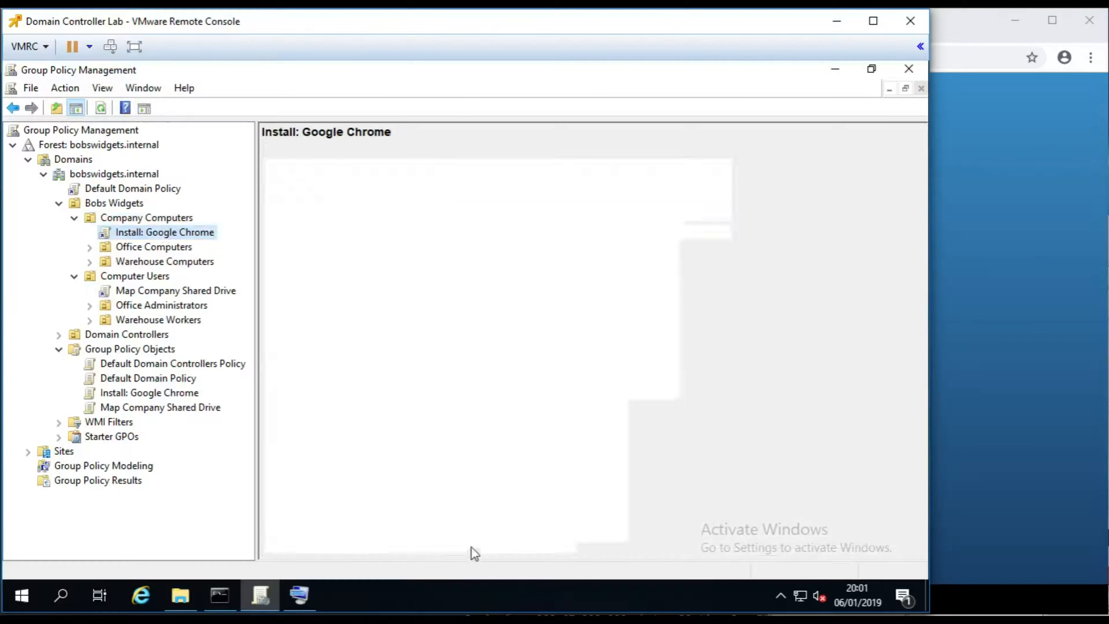
- Expand Assigned Applications, Google Chrome, Product and Deployment Information, and highlight the source path
{"action": "left_click", "coordinate": [889, 427]}
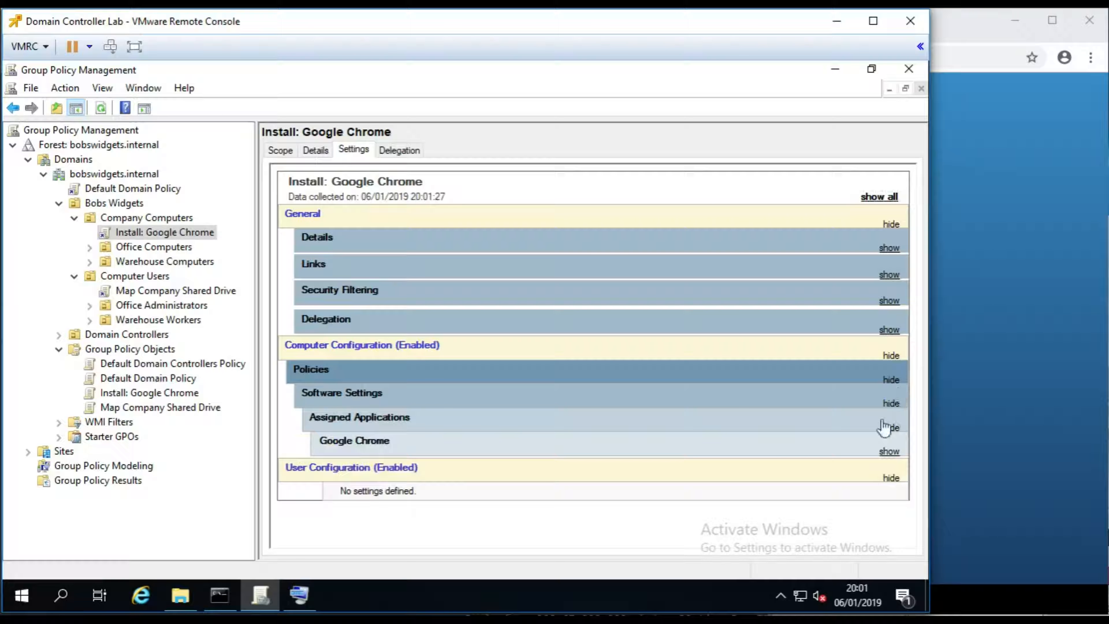
{"action": "left_click", "coordinate": [889, 451]}
{"action": "scroll", "coordinate": [705, 446], "scroll_direction": "down", "scroll_amount": 2}
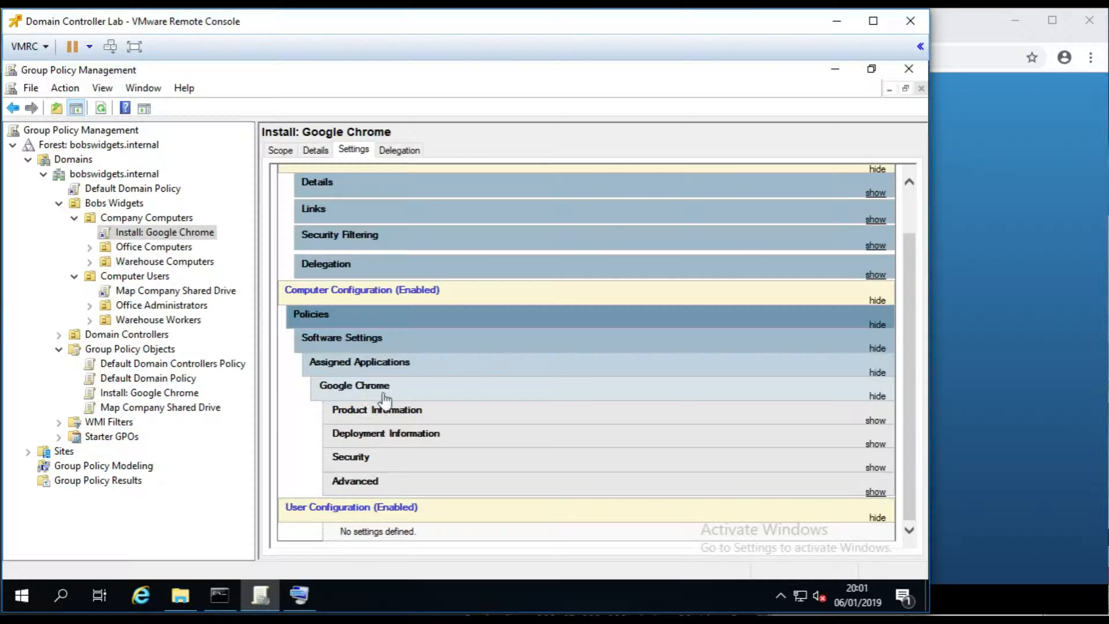
{"action": "left_click", "coordinate": [876, 420]}
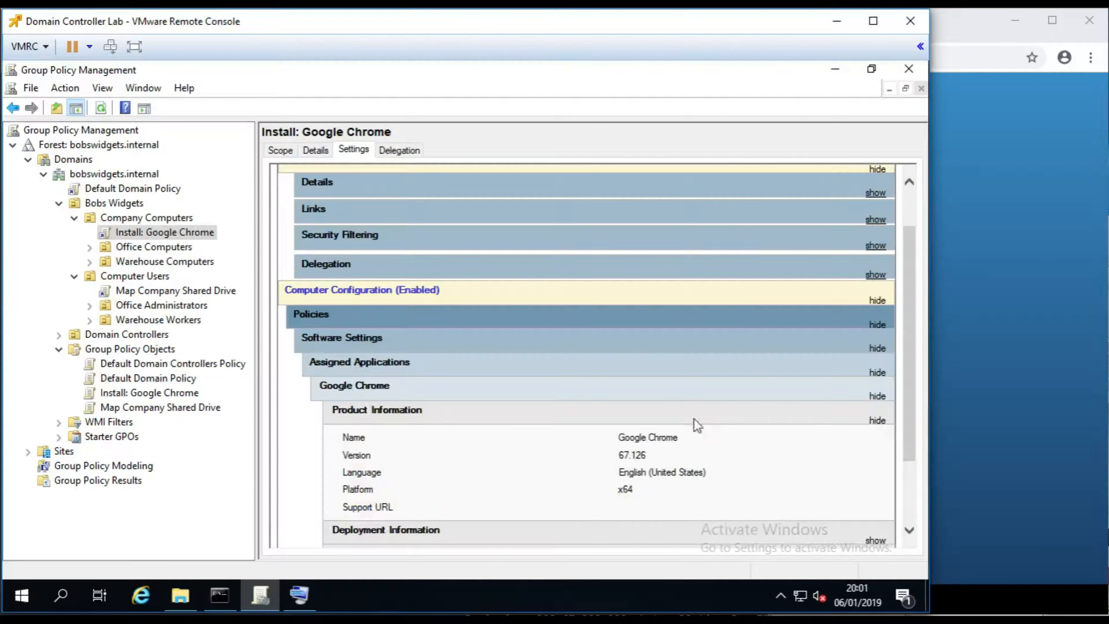
{"action": "scroll", "coordinate": [685, 426], "scroll_direction": "down", "scroll_amount": 2}
{"action": "left_click", "coordinate": [874, 444]}
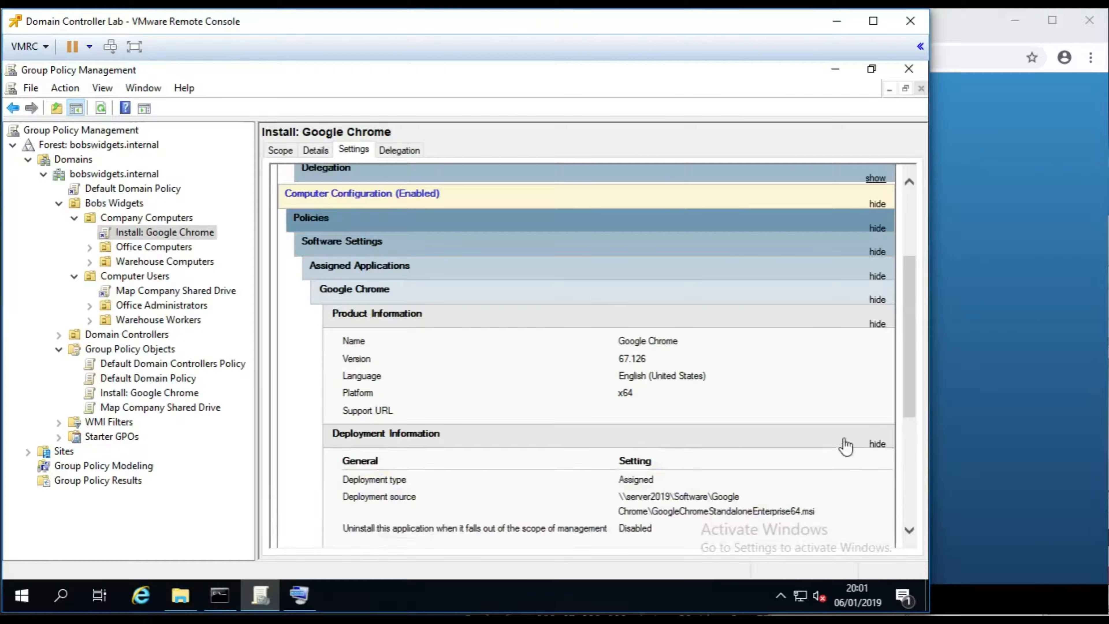
{"action": "scroll", "coordinate": [744, 435], "scroll_direction": "down", "scroll_amount": 3}
{"action": "left_click_drag", "start_coordinate": [342, 324], "coordinate": [800, 339]}
{"action": "left_click", "coordinate": [796, 341]}
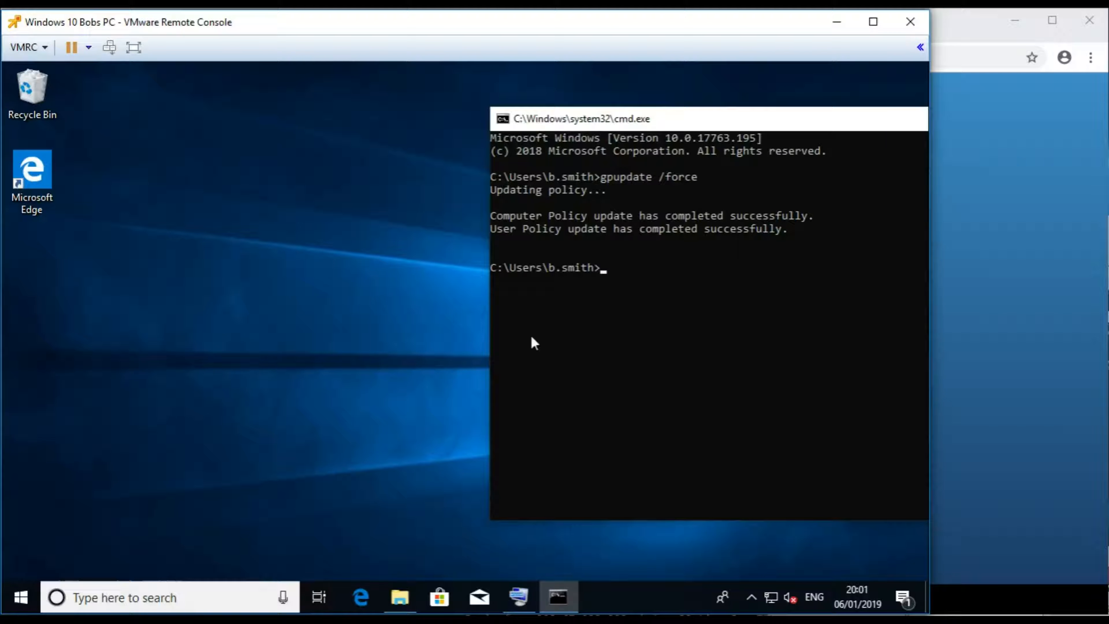
- Rerun gpupdate /force in the client's command window
{"action": "left_click", "coordinate": [399, 597]}
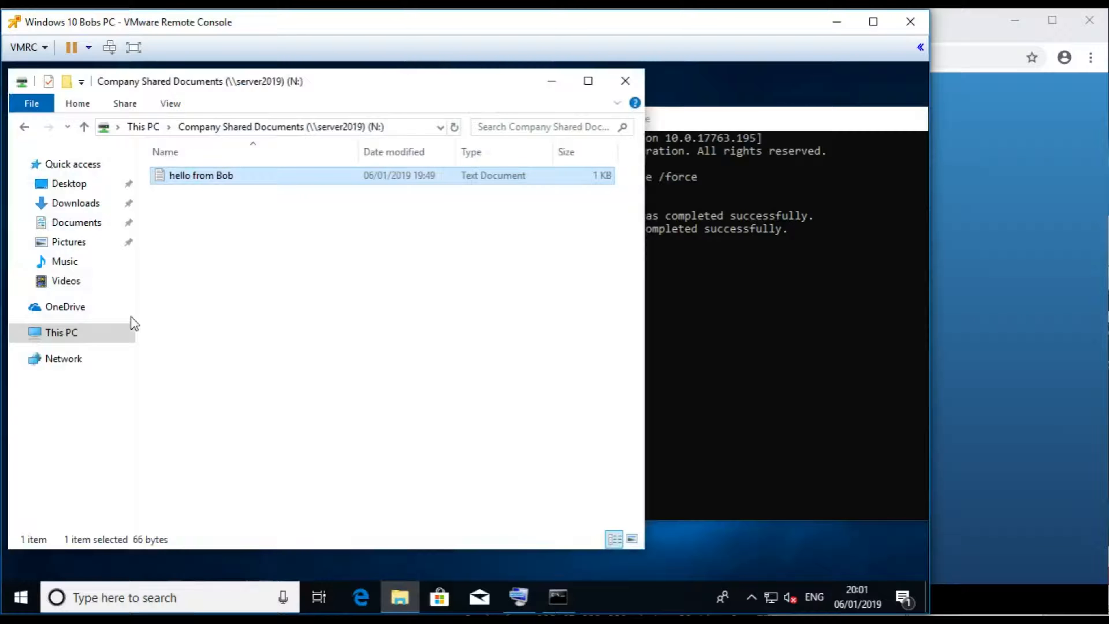
{"action": "left_click", "coordinate": [62, 332]}
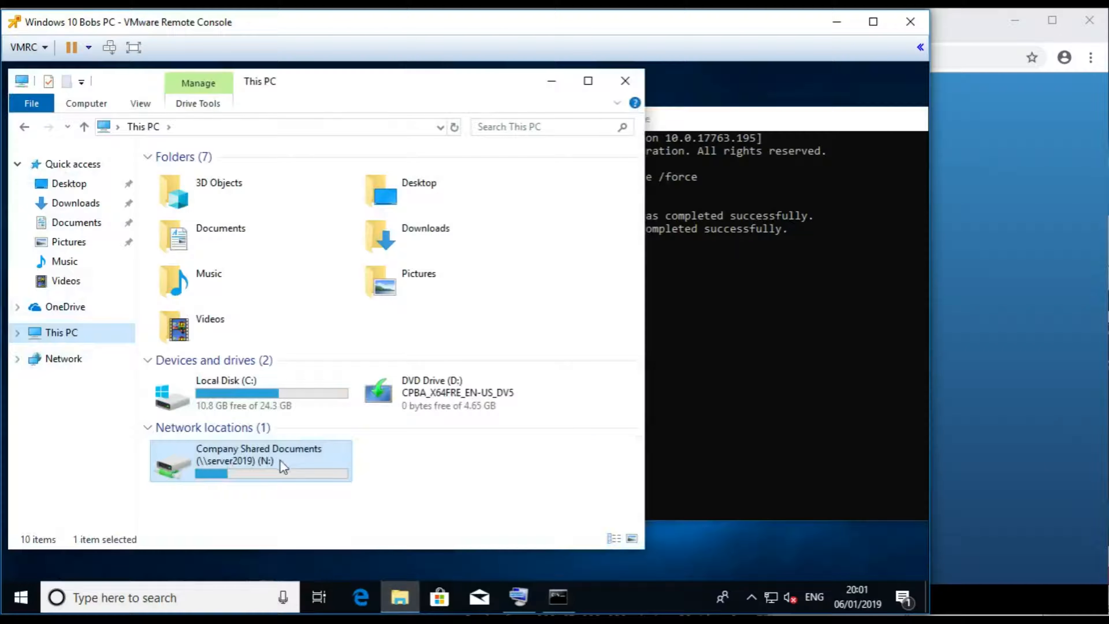
{"action": "left_click", "coordinate": [709, 119]}
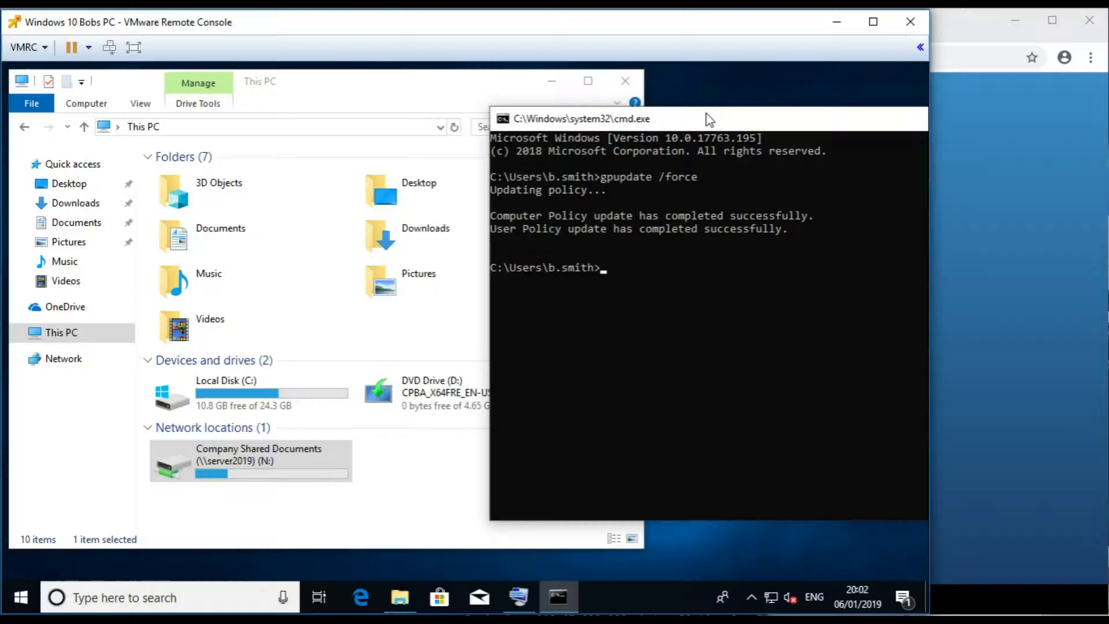
{"action": "key", "text": "Up"}
{"action": "key", "text": "Return"}
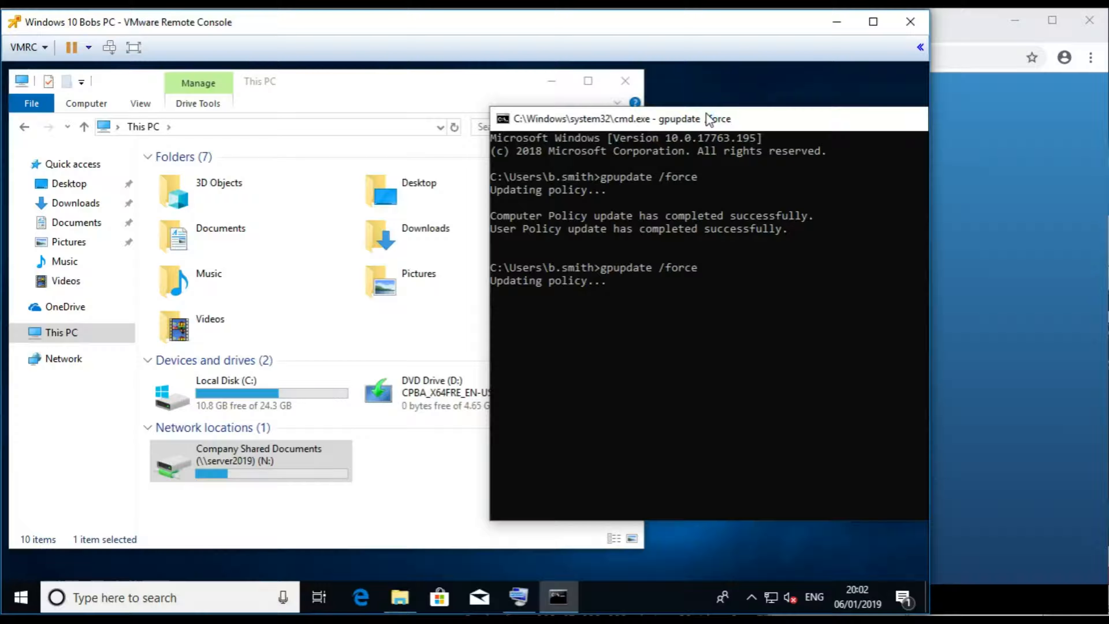
- Put away the This PC window and sign in with the account password
{"action": "left_click", "coordinate": [553, 85]}
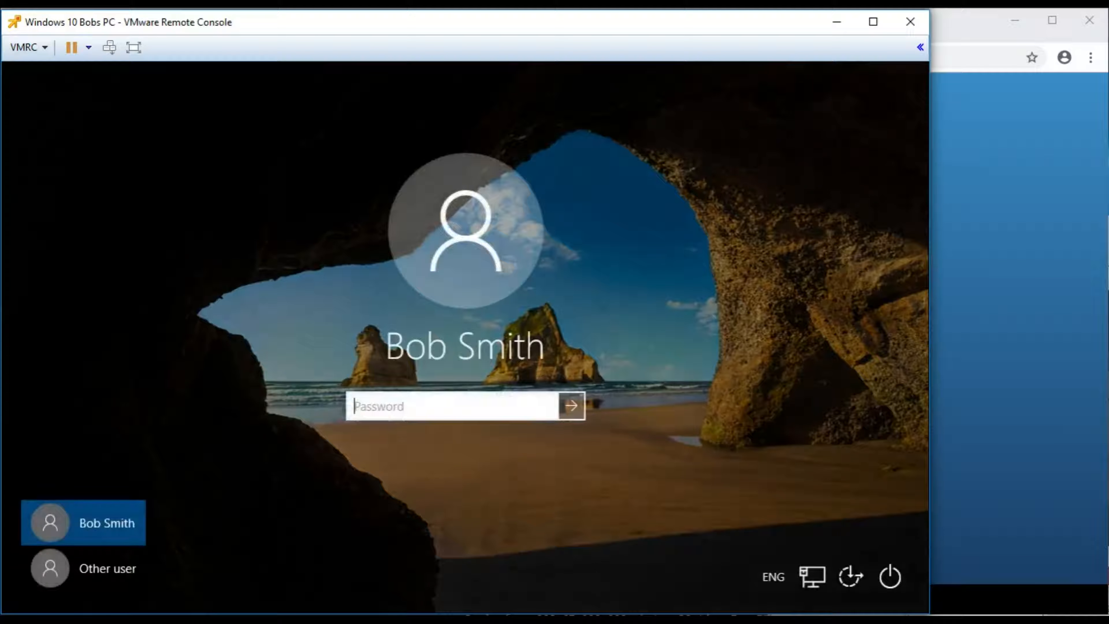
{"action": "type", "text": "•••••••••••"}
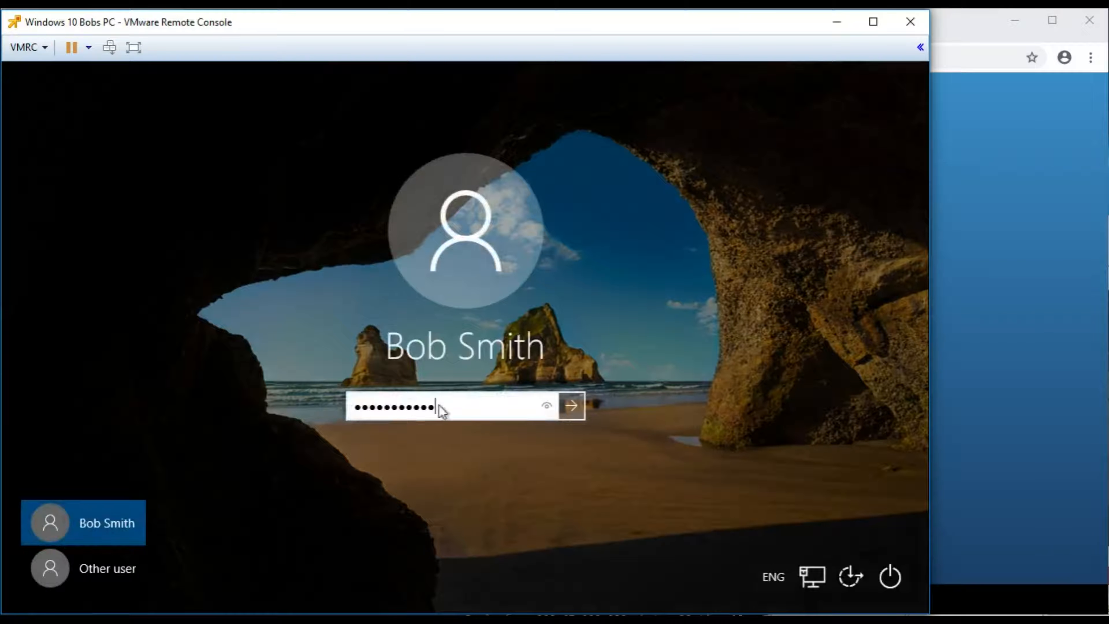
{"action": "key", "text": "Return"}
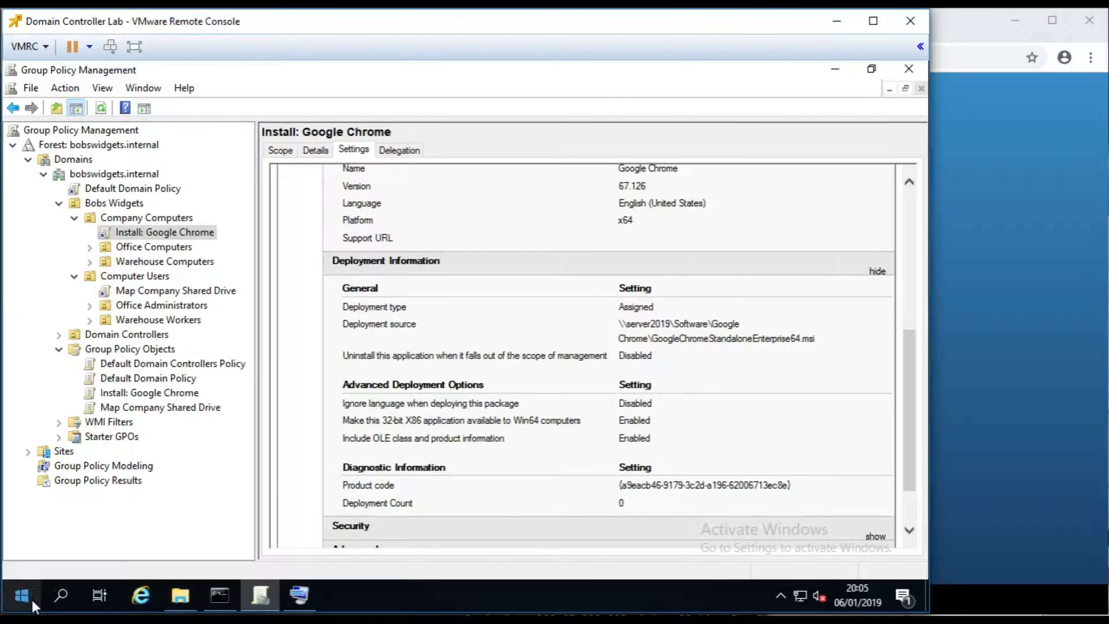
- Launch Active Directory Users and Computers from Control Panel > Administrative Tools
{"action": "left_click", "coordinate": [24, 597]}
{"action": "left_click", "coordinate": [474, 306]}
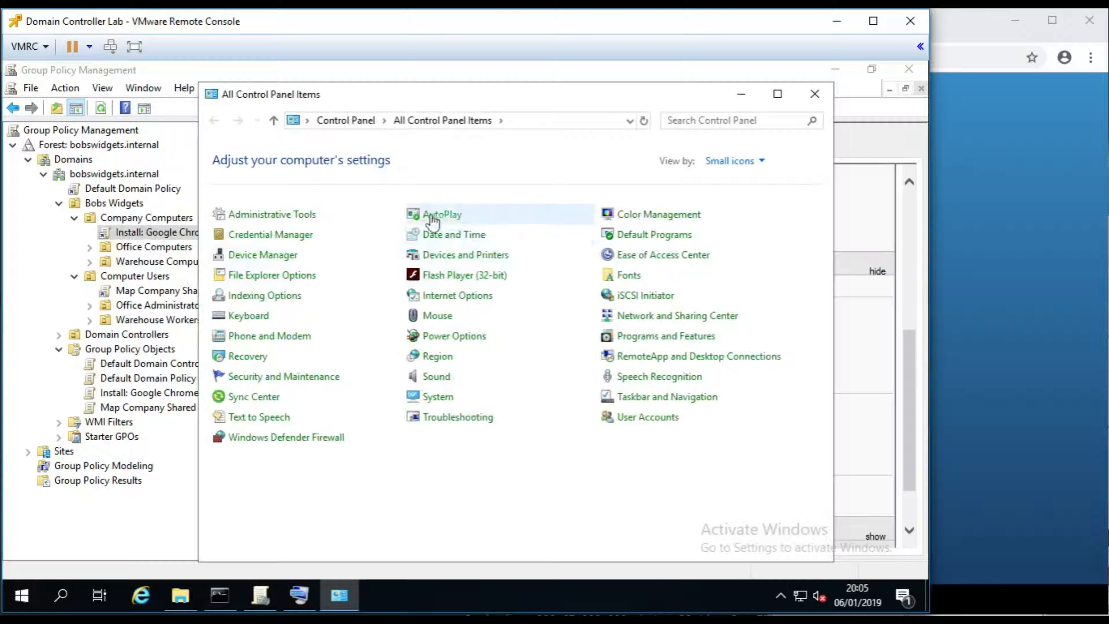
{"action": "left_click", "coordinate": [271, 215]}
{"action": "double_click", "coordinate": [435, 327]}
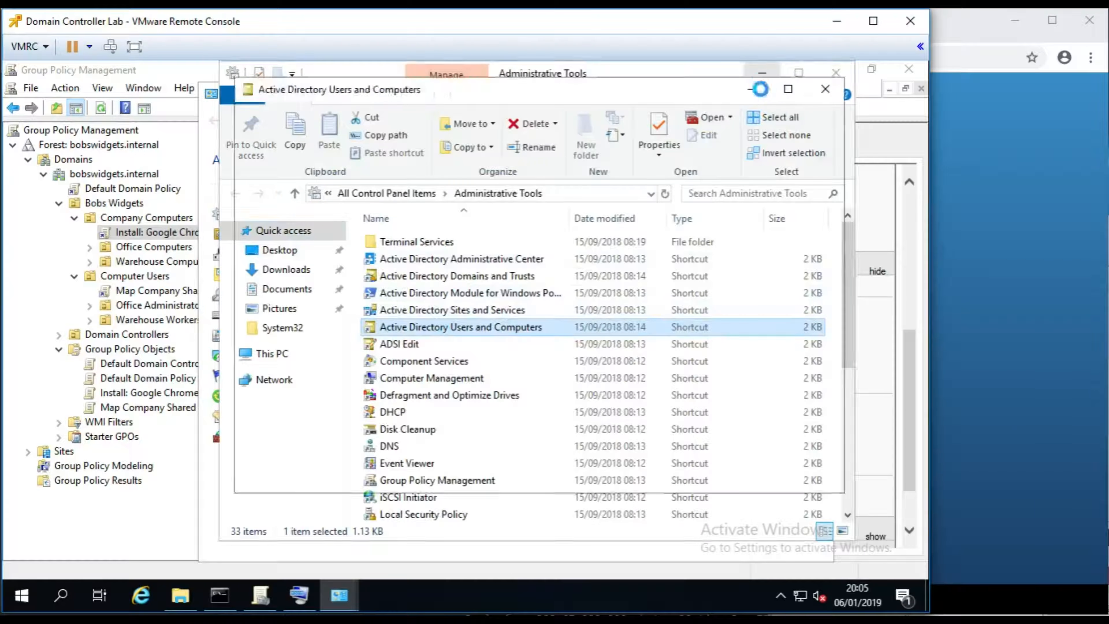
{"action": "left_click", "coordinate": [759, 75]}
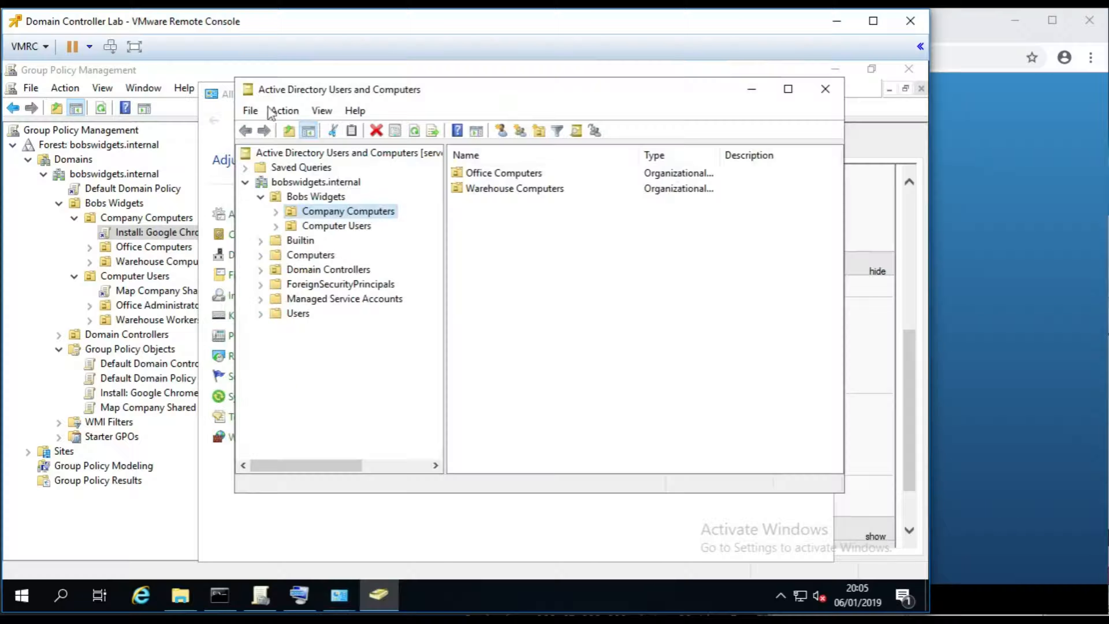
{"action": "left_click", "coordinate": [751, 89]}
{"action": "left_click", "coordinate": [737, 95]}
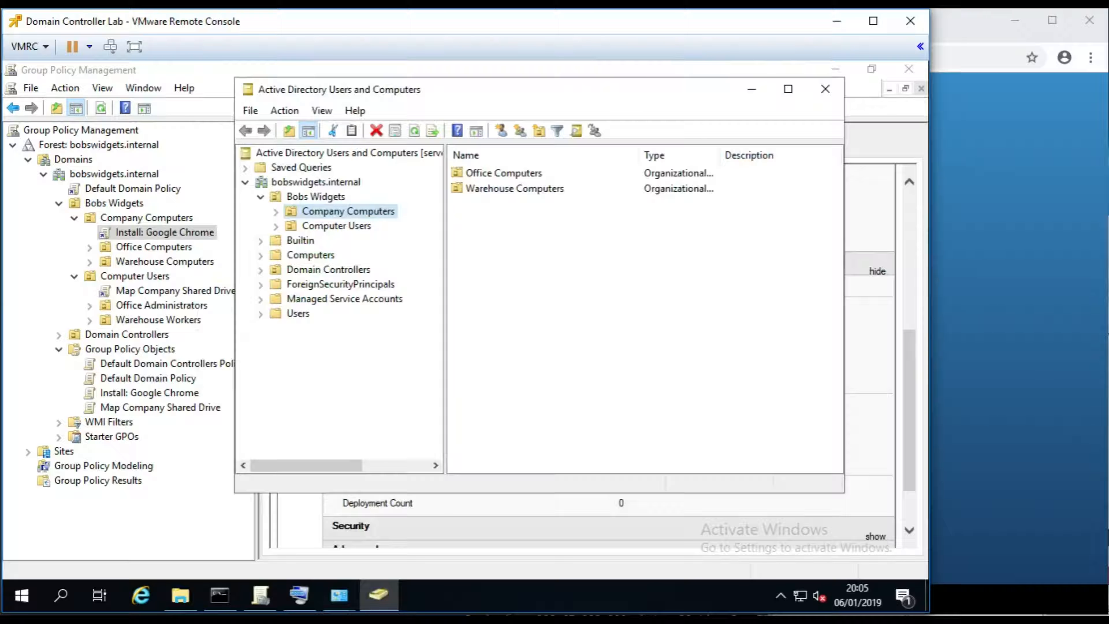
{"action": "left_click_drag", "start_coordinate": [638, 92], "coordinate": [653, 82]}
- Inspect the Company Computers, Office Computers and Warehouse Computers OUs
{"action": "left_click", "coordinate": [290, 202]}
{"action": "left_click", "coordinate": [359, 230]}
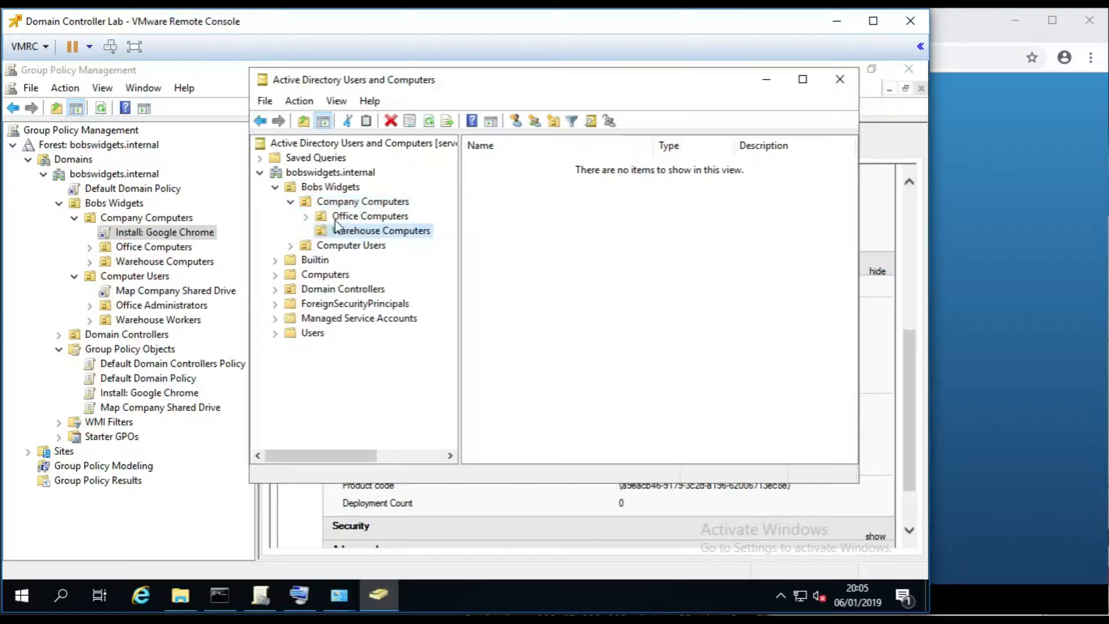
{"action": "left_click", "coordinate": [328, 202]}
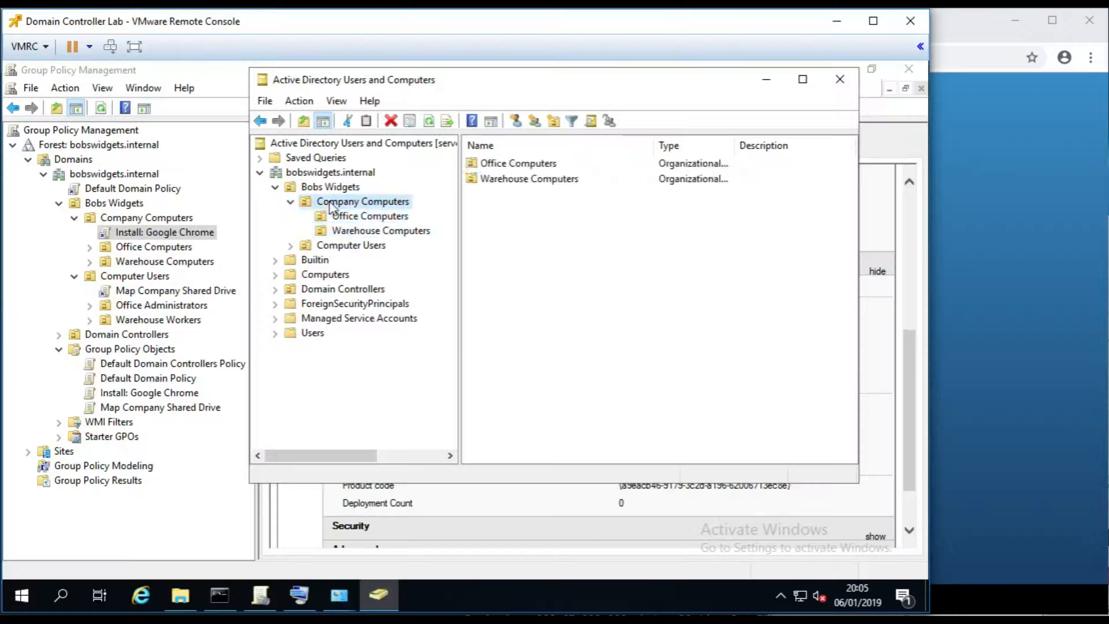
{"action": "left_click", "coordinate": [368, 216]}
{"action": "left_click", "coordinate": [360, 202]}
{"action": "left_click", "coordinate": [374, 231]}
{"action": "left_click", "coordinate": [367, 215]}
{"action": "left_click", "coordinate": [365, 203]}
{"action": "left_click", "coordinate": [370, 230]}
{"action": "left_click", "coordinate": [365, 216]}
{"action": "left_click", "coordinate": [361, 202]}
- Move both office PCs from Computers into Company Computers OUs, the second into Warehouse Computers
{"action": "left_click", "coordinate": [323, 276]}
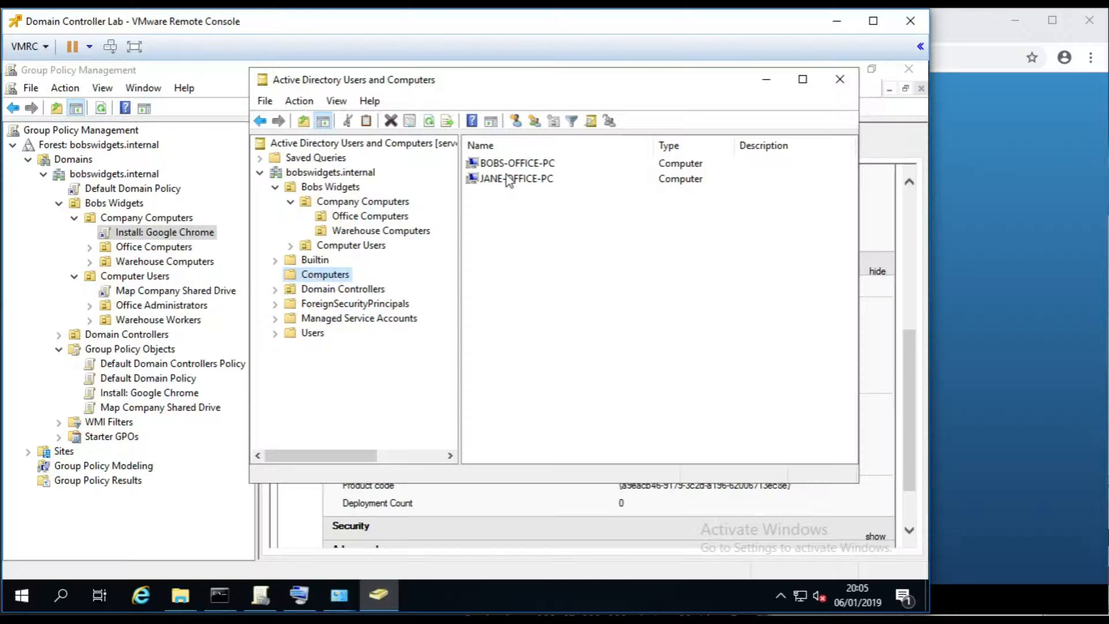
{"action": "left_click", "coordinate": [543, 168]}
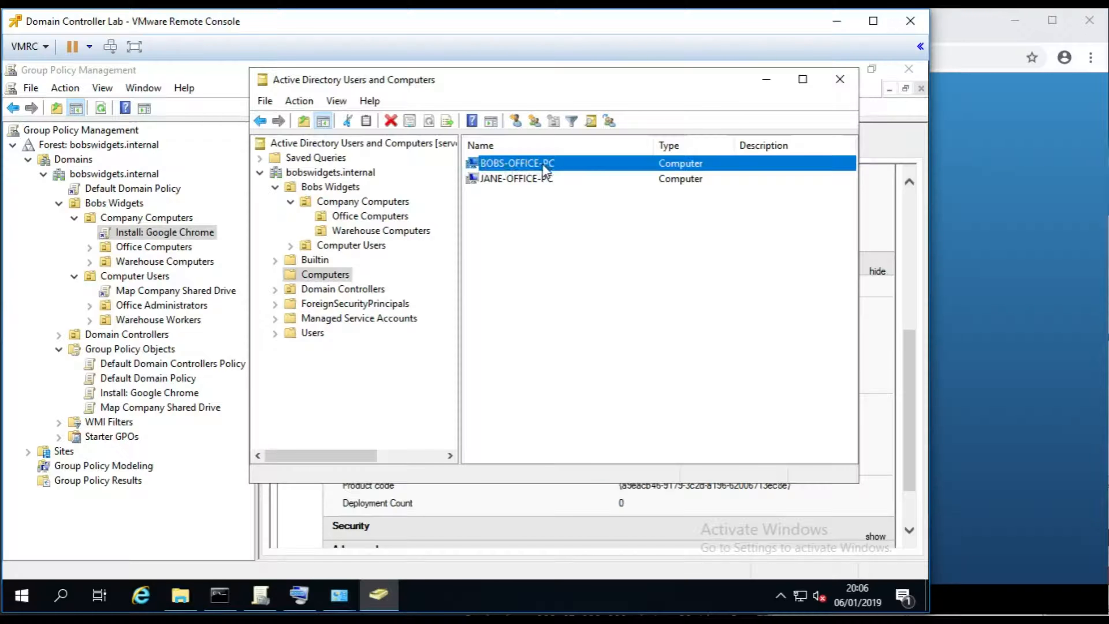
{"action": "mouse_move", "coordinate": [372, 215]}
{"action": "left_mouse_down"}
{"action": "mouse_move", "coordinate": [388, 233]}
{"action": "mouse_move", "coordinate": [377, 244]}
{"action": "mouse_move", "coordinate": [381, 221]}
{"action": "left_mouse_up"}
{"action": "left_click", "coordinate": [500, 330]}
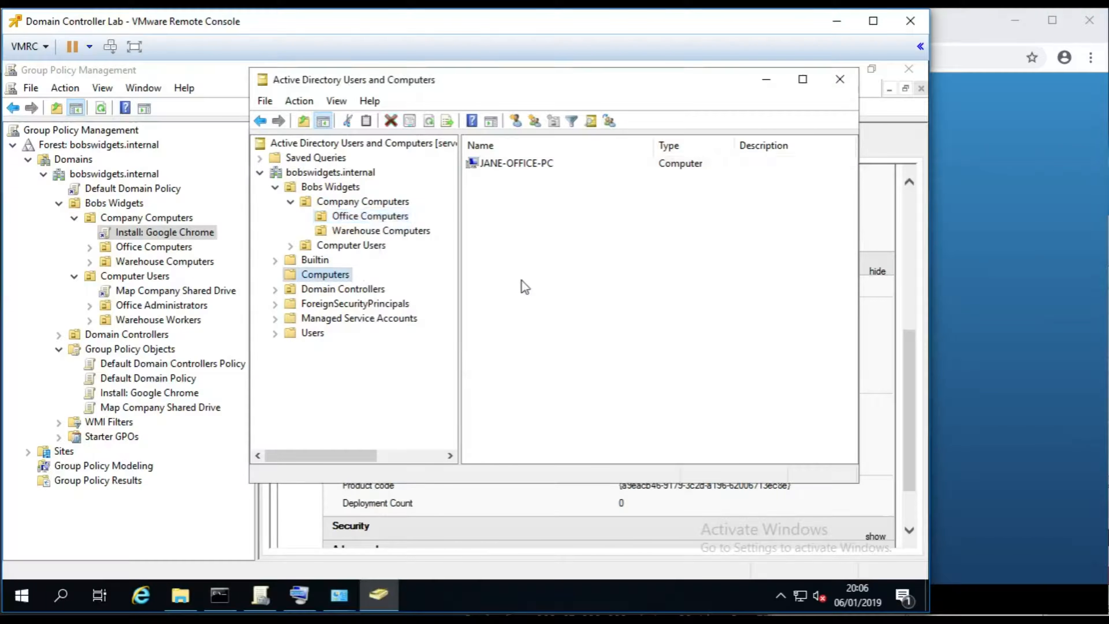
{"action": "left_click", "coordinate": [513, 165]}
{"action": "left_click_drag", "start_coordinate": [541, 168], "coordinate": [371, 232]}
{"action": "left_click", "coordinate": [501, 330]}
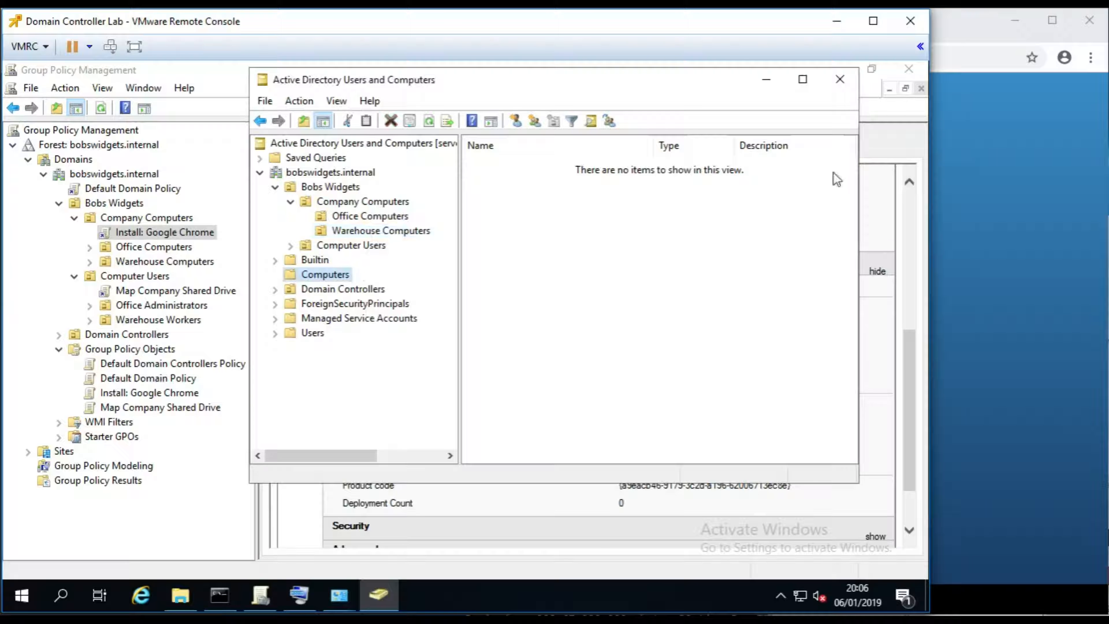
{"action": "left_click", "coordinate": [767, 80]}
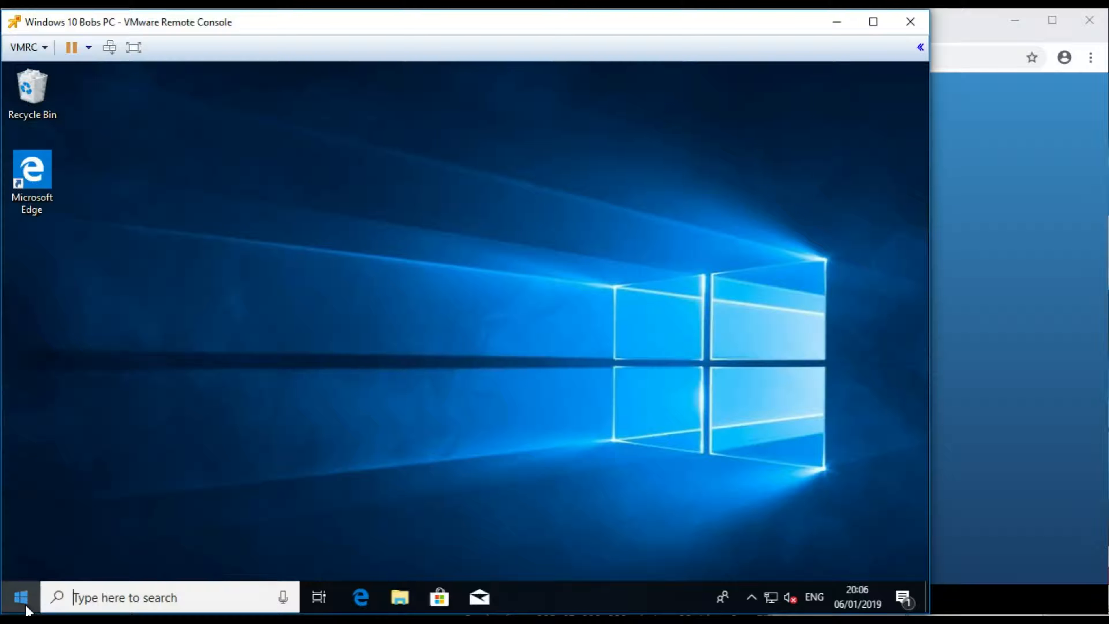
- Open cmd from the Run box and run gpupdate /force
{"action": "left_click", "coordinate": [27, 608]}
{"action": "right_click", "coordinate": [21, 597]}
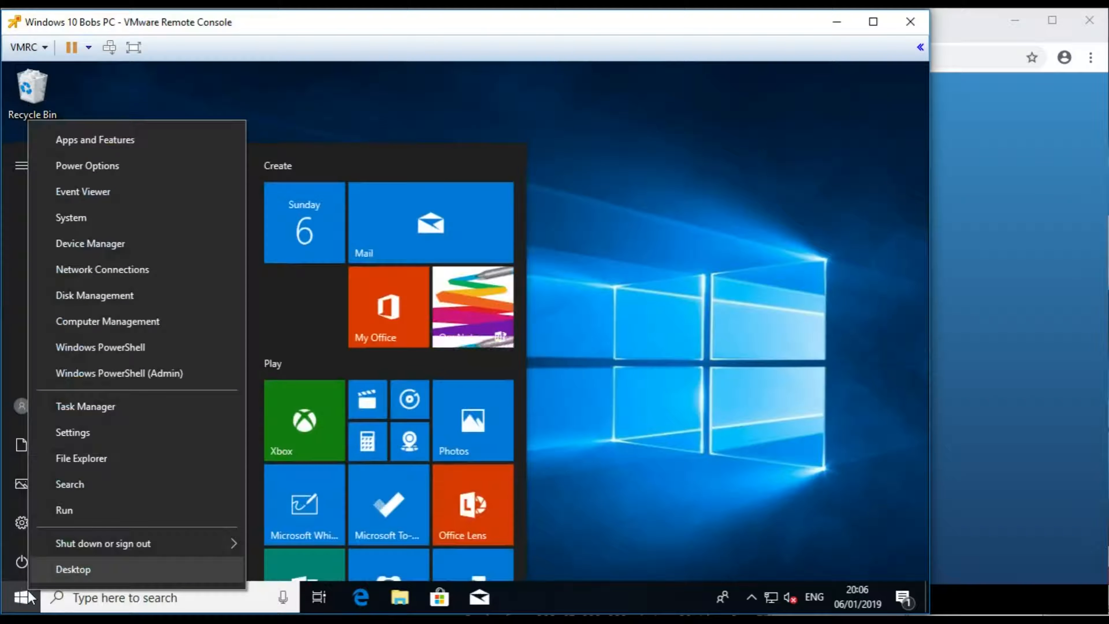
{"action": "left_click", "coordinate": [80, 517]}
{"action": "key", "text": "Return"}
{"action": "type", "text": "gpupdate /force"}
{"action": "key", "text": "Return"}
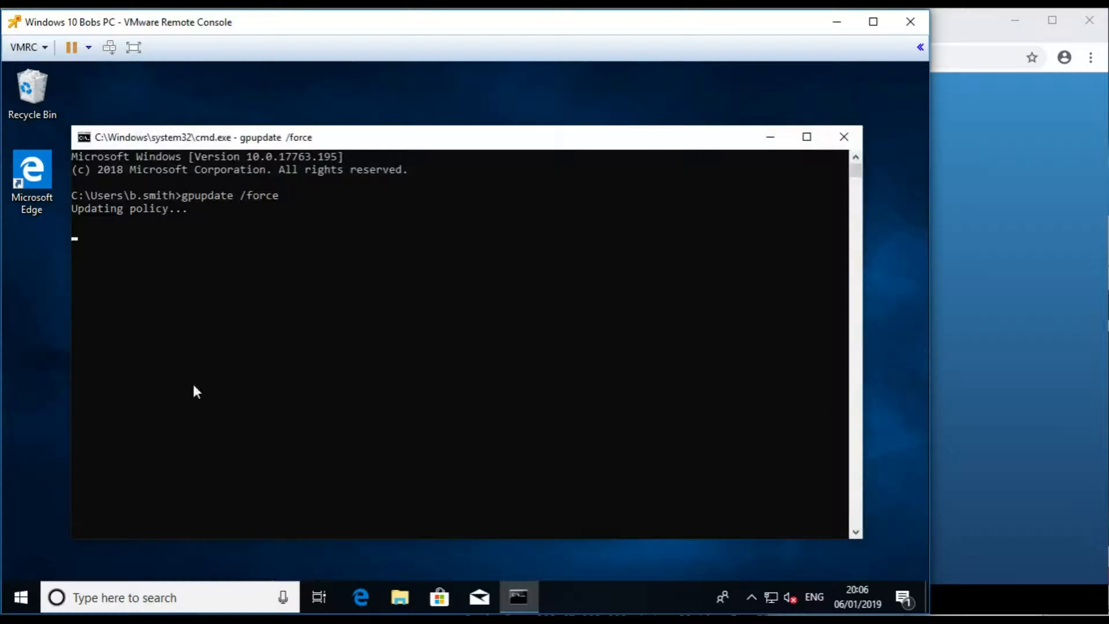
- Decline the restart prompt and bring up the Start menu power options
{"action": "left_click_drag", "start_coordinate": [318, 145], "coordinate": [383, 81]}
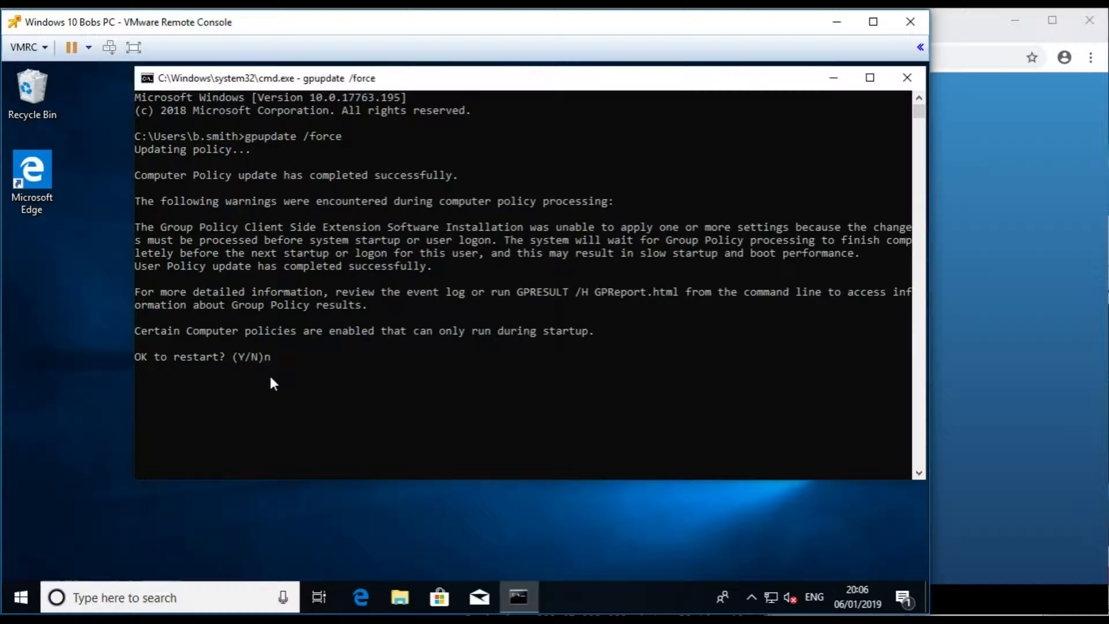
{"action": "key", "text": "Return"}
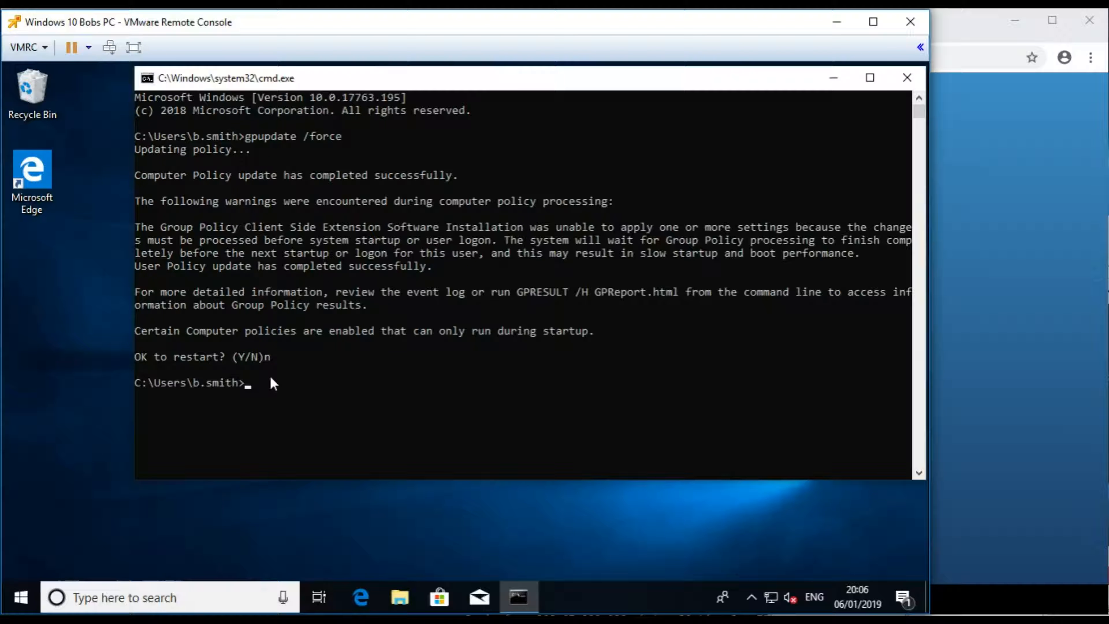
{"action": "left_click", "coordinate": [20, 597]}
{"action": "left_click", "coordinate": [31, 563]}
- Restart the Windows 10 client PC and sign back in with the account password
{"action": "left_click", "coordinate": [55, 517]}
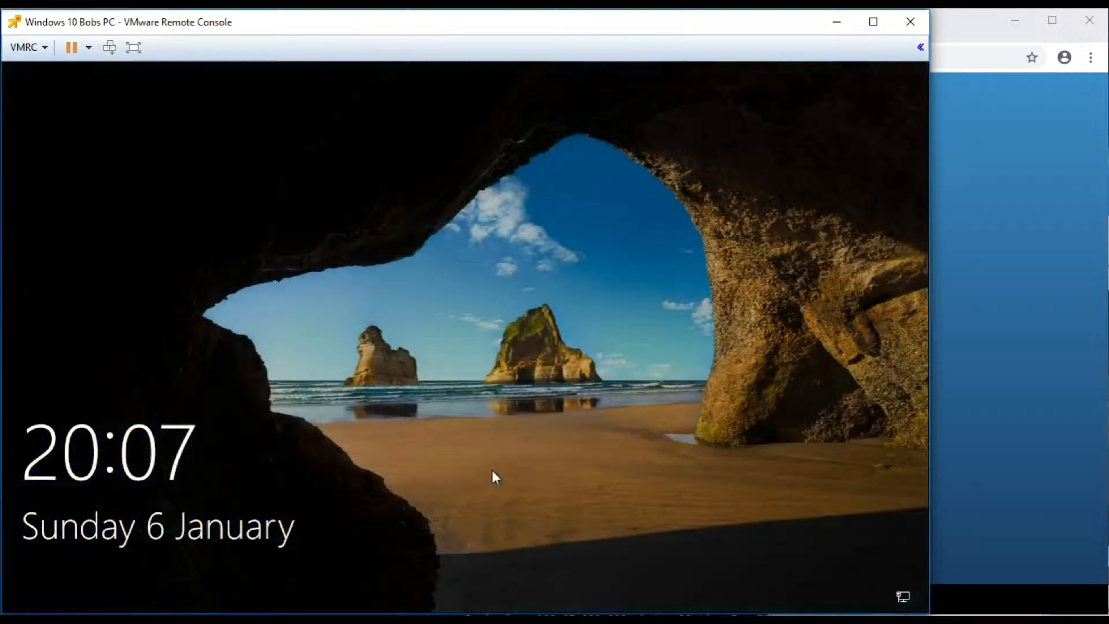
{"action": "left_click", "coordinate": [492, 470]}
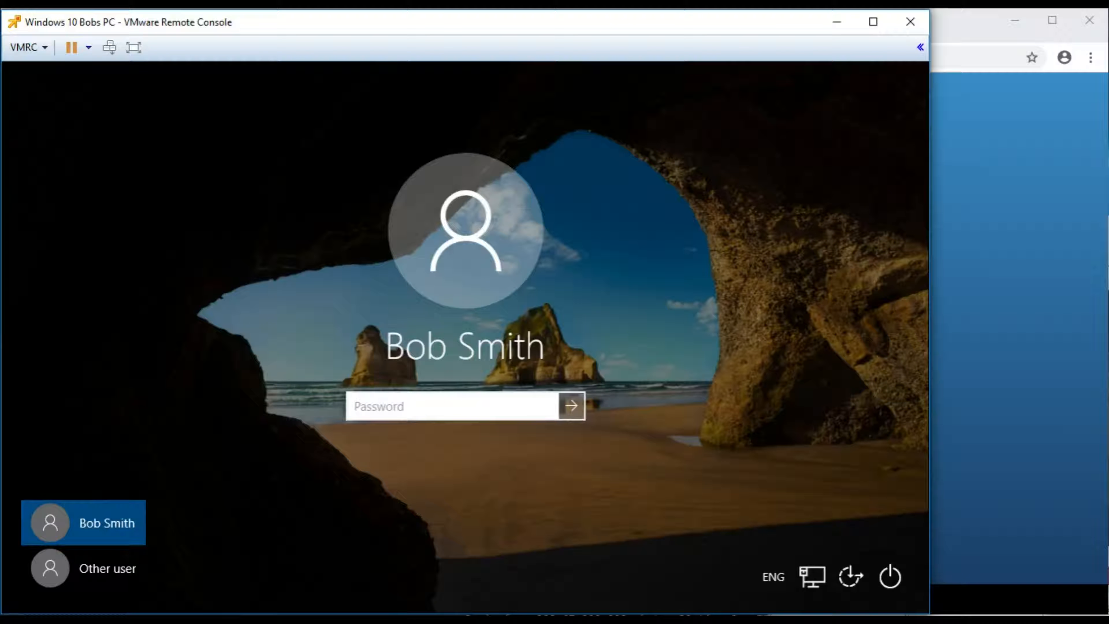
{"action": "type", "text": "Password123"}
{"action": "key", "text": "Return"}
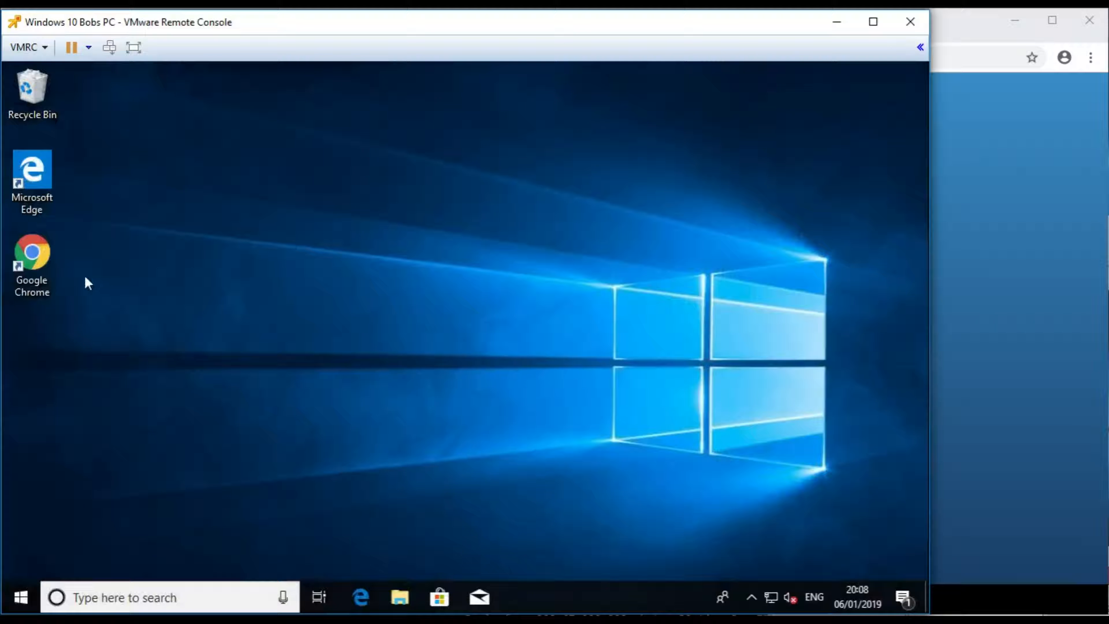
- Select the new Chrome shortcut, wake the second workstation's lock screen, then switch to the domain controller
{"action": "left_click", "coordinate": [48, 264]}
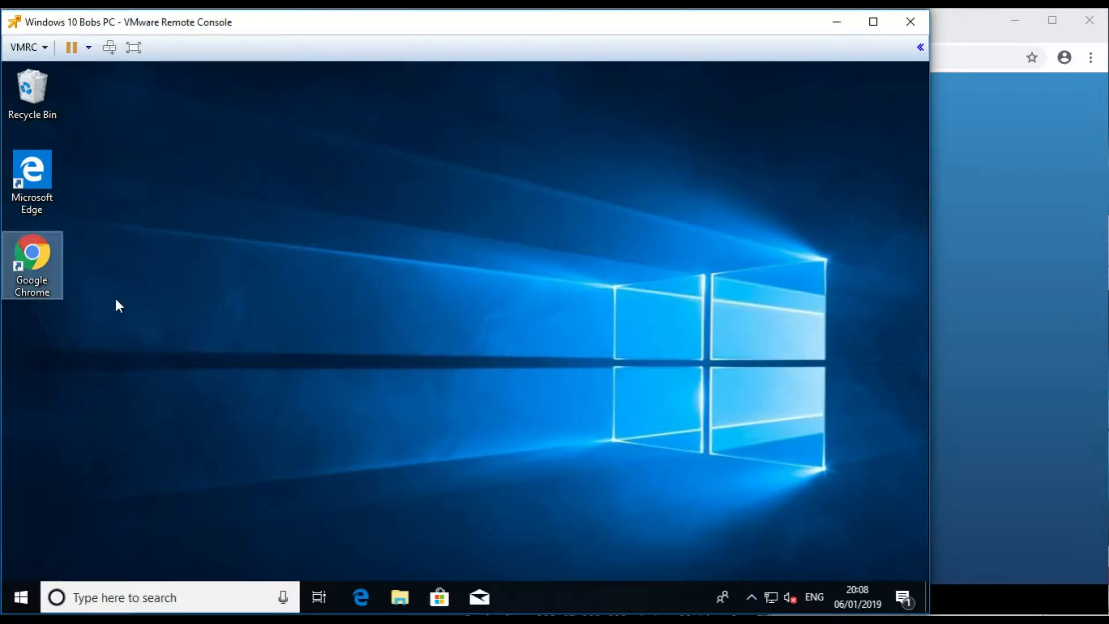
{"action": "key", "text": "alt+Tab"}
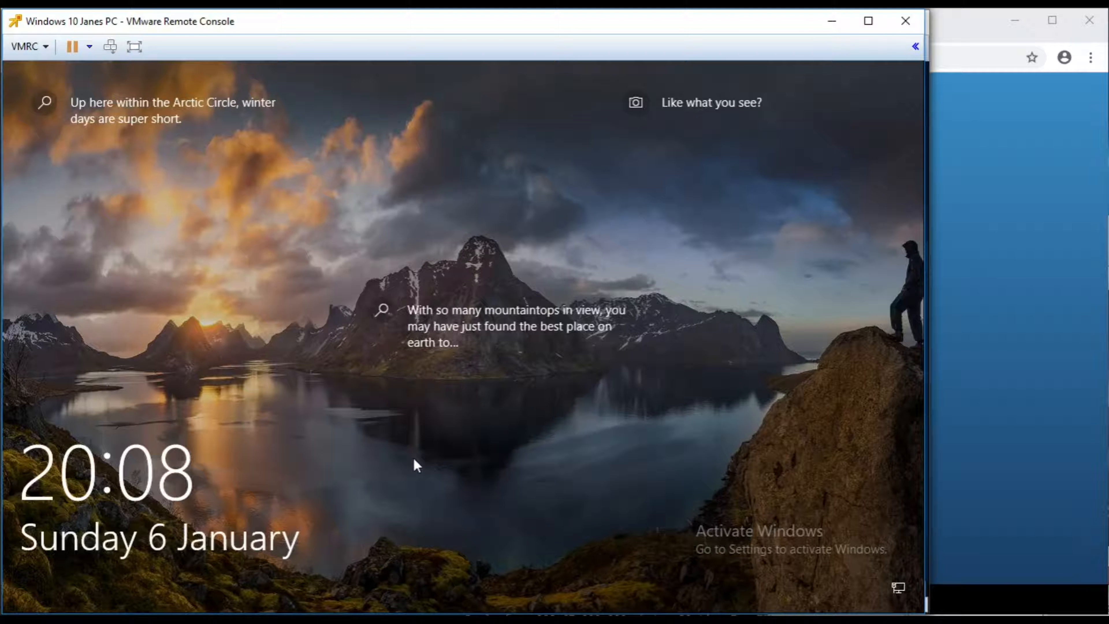
{"action": "left_click", "coordinate": [414, 459]}
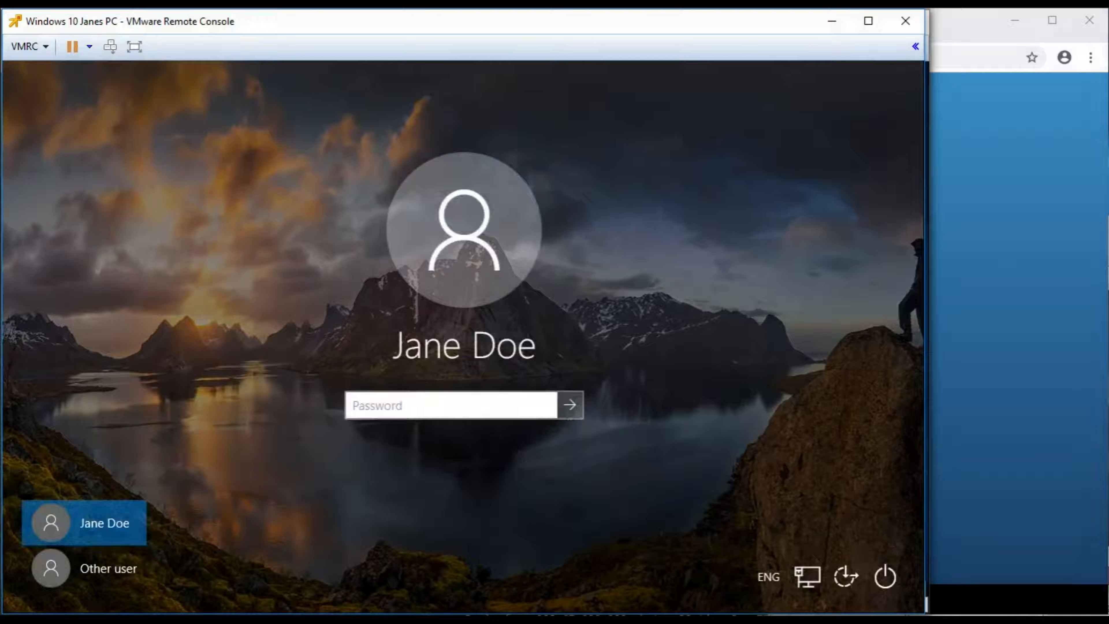
{"action": "key", "text": "alt+Tab"}
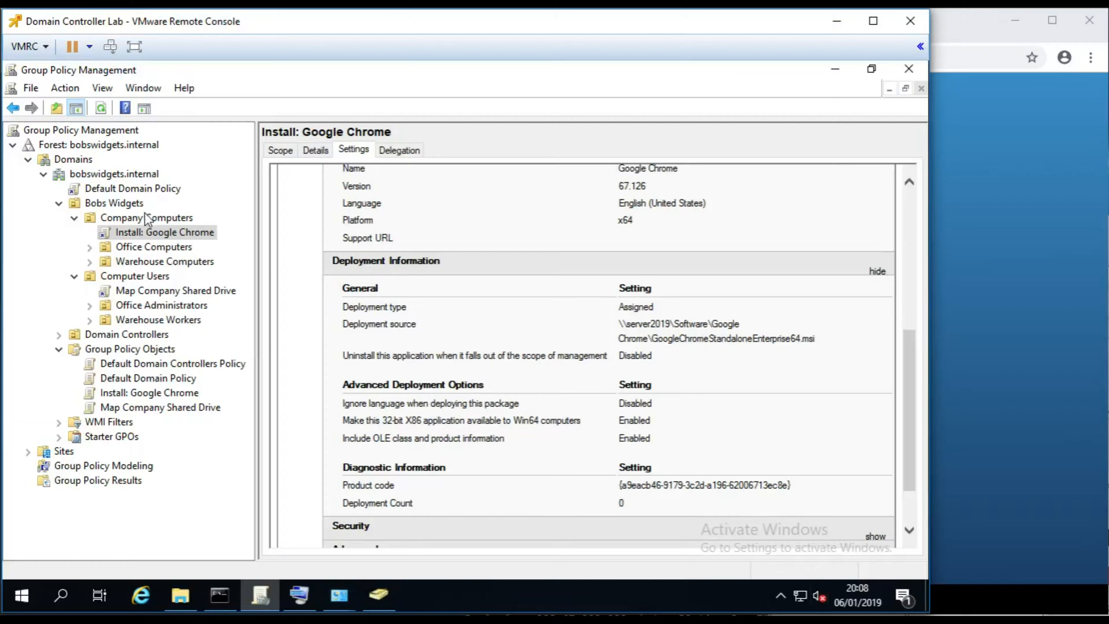
- Create a GPO named 'Verbose Startup Messages' linked to the Company Computers OU
{"action": "left_click", "coordinate": [132, 218]}
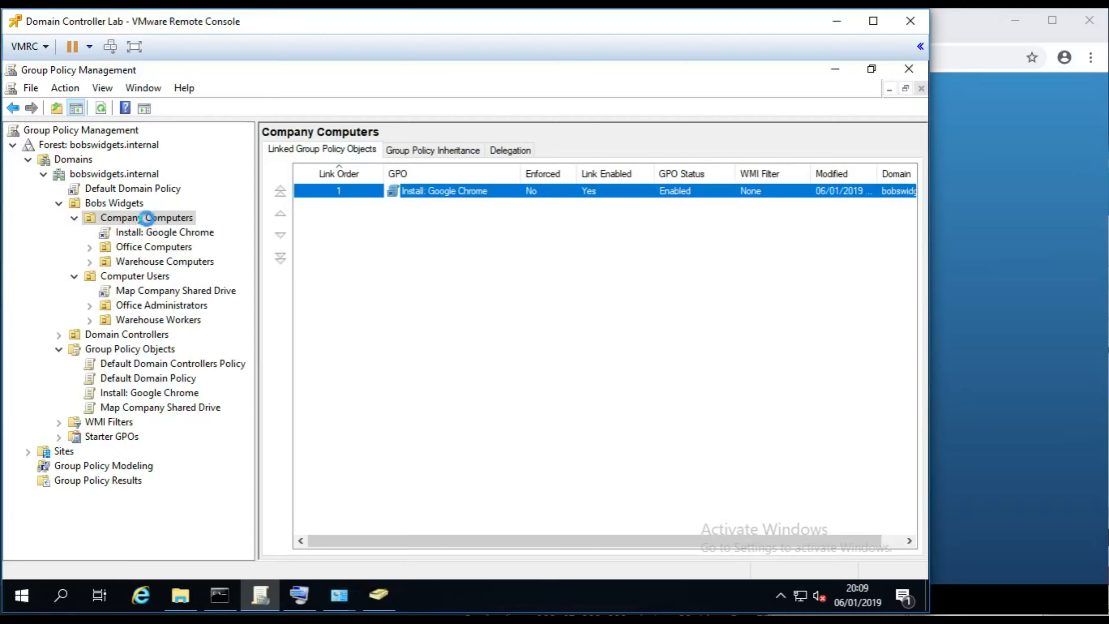
{"action": "right_click", "coordinate": [149, 218]}
{"action": "left_click", "coordinate": [127, 217]}
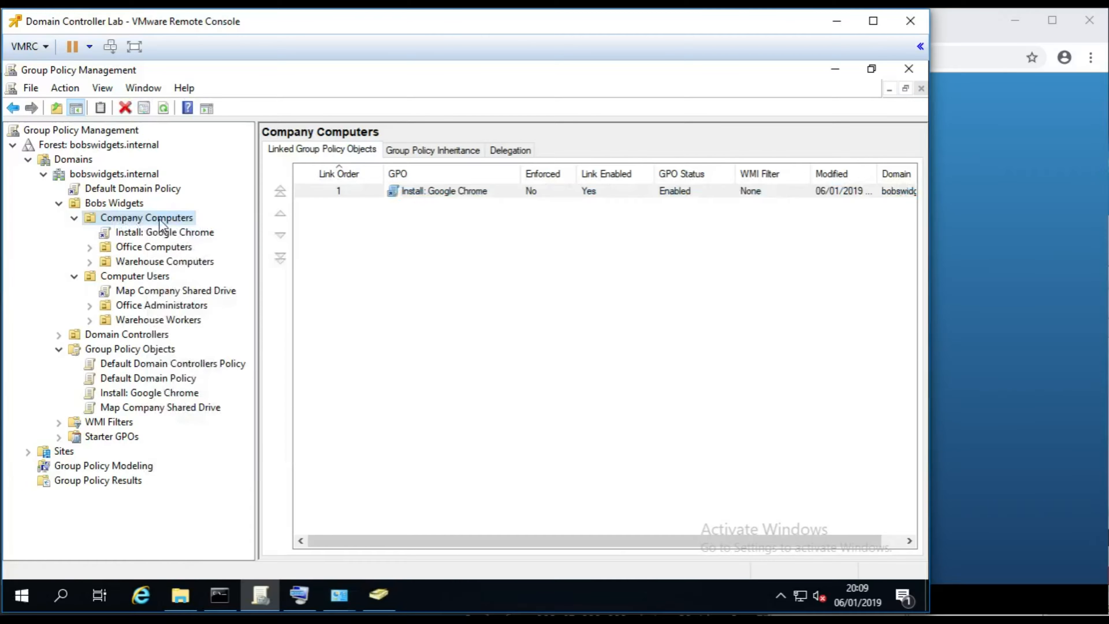
{"action": "right_click", "coordinate": [122, 218]}
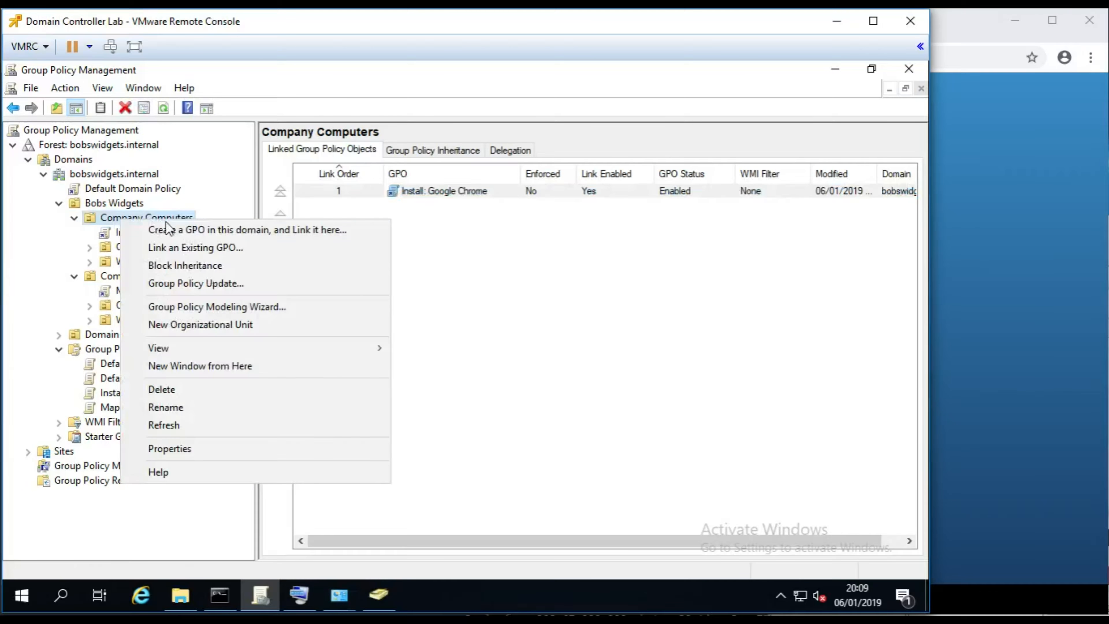
{"action": "left_click", "coordinate": [231, 236]}
{"action": "type", "text": "Verbose Logon"}
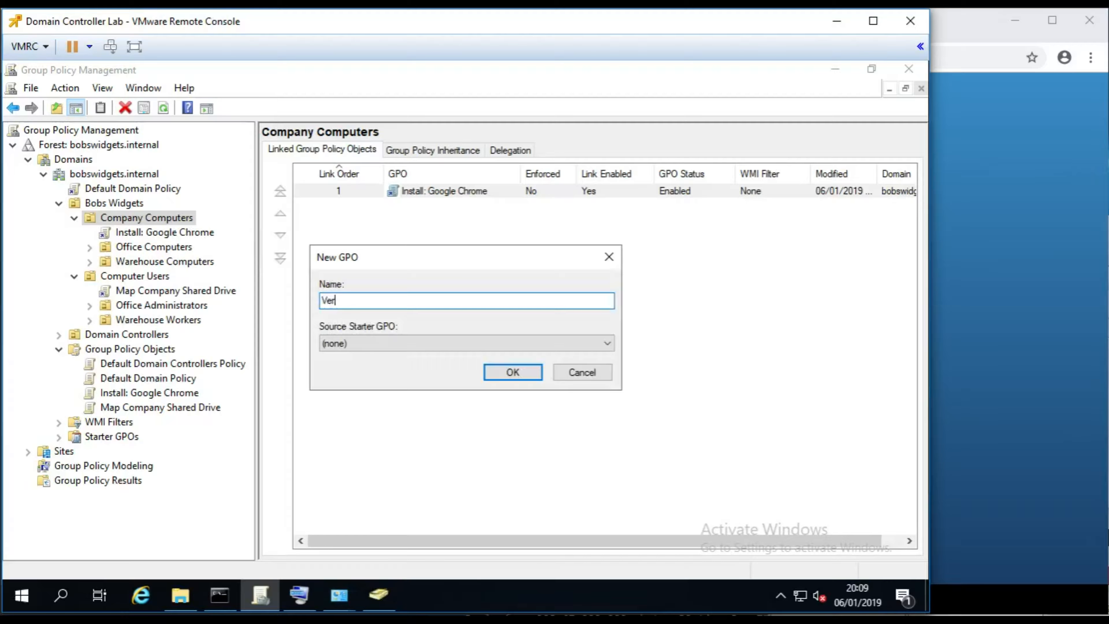
{"action": "key", "text": "BackSpace"}
{"action": "key", "text": "BackSpace"}
{"action": "key", "text": "BackSpace"}
{"action": "key", "text": "BackSpace"}
{"action": "key", "text": "BackSpace"}
{"action": "type", "text": "Startup"}
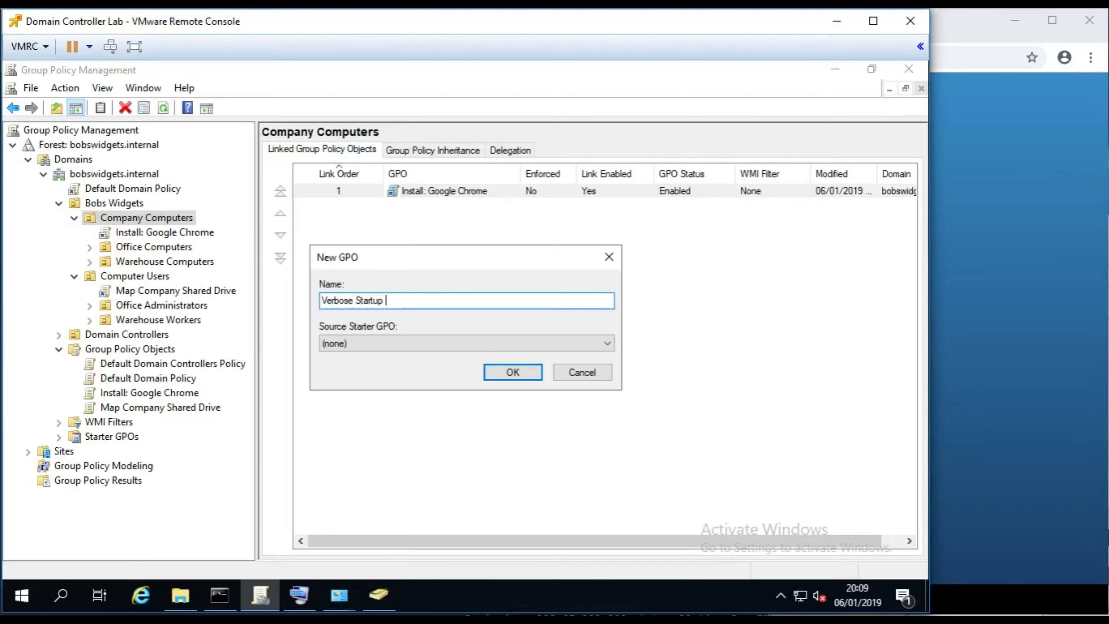
{"action": "type", "text": " Messages"}
{"action": "key", "text": "Return"}
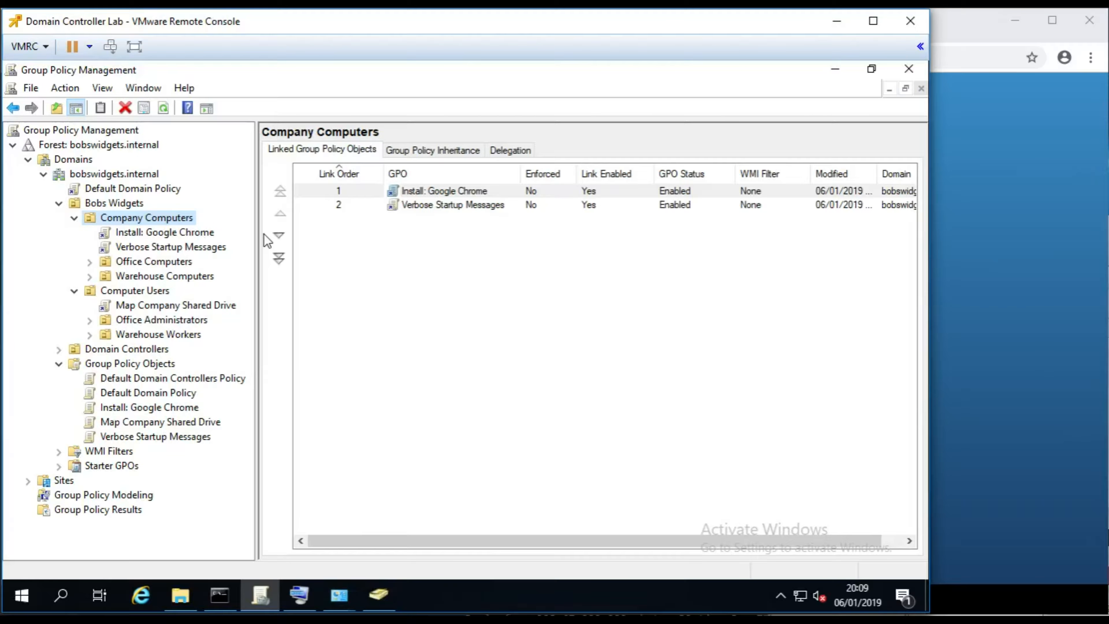
- Open the new Verbose Startup Messages GPO in Group Policy Management Editor
{"action": "left_click", "coordinate": [144, 248]}
{"action": "right_click", "coordinate": [145, 251]}
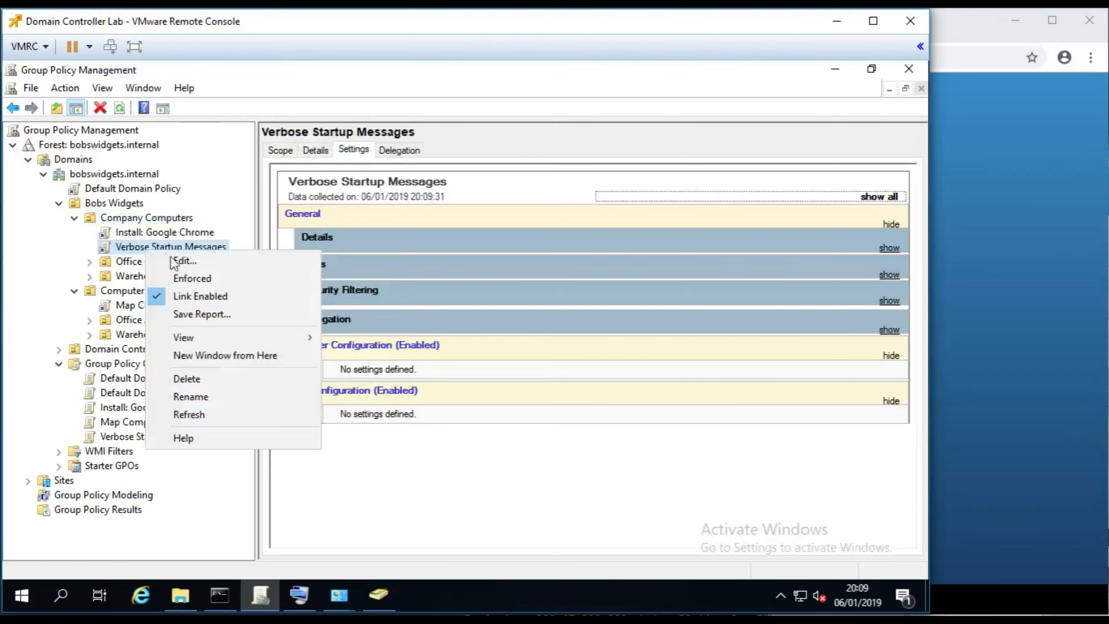
{"action": "left_click", "coordinate": [192, 261]}
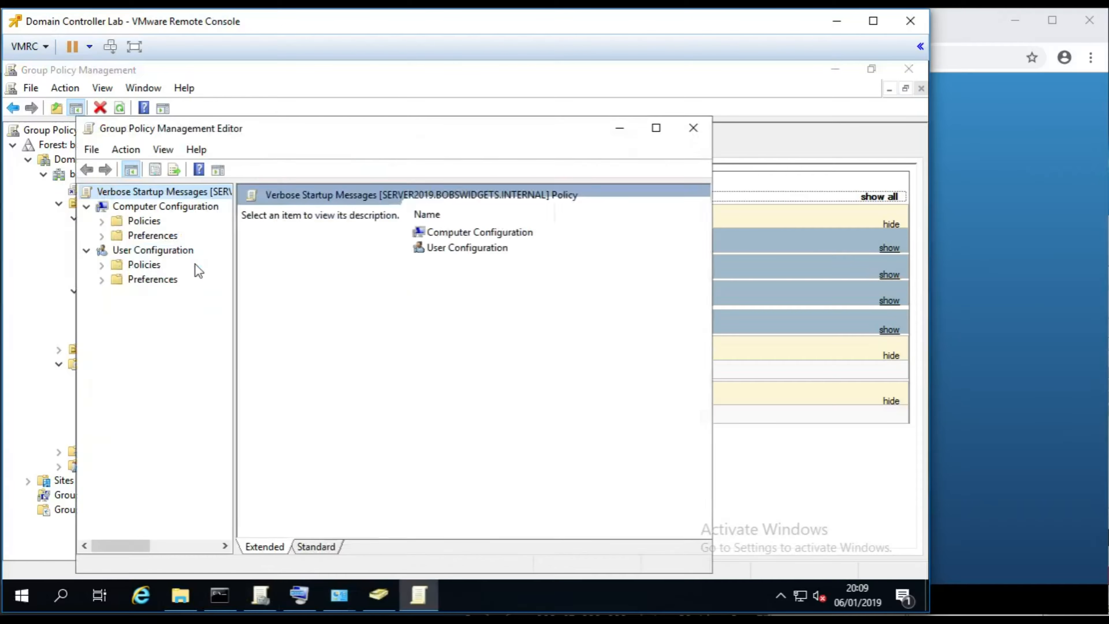
- Maximize the editor and expand Computer Policies > Administrative Templates > Windows Components
{"action": "left_click", "coordinate": [656, 128]}
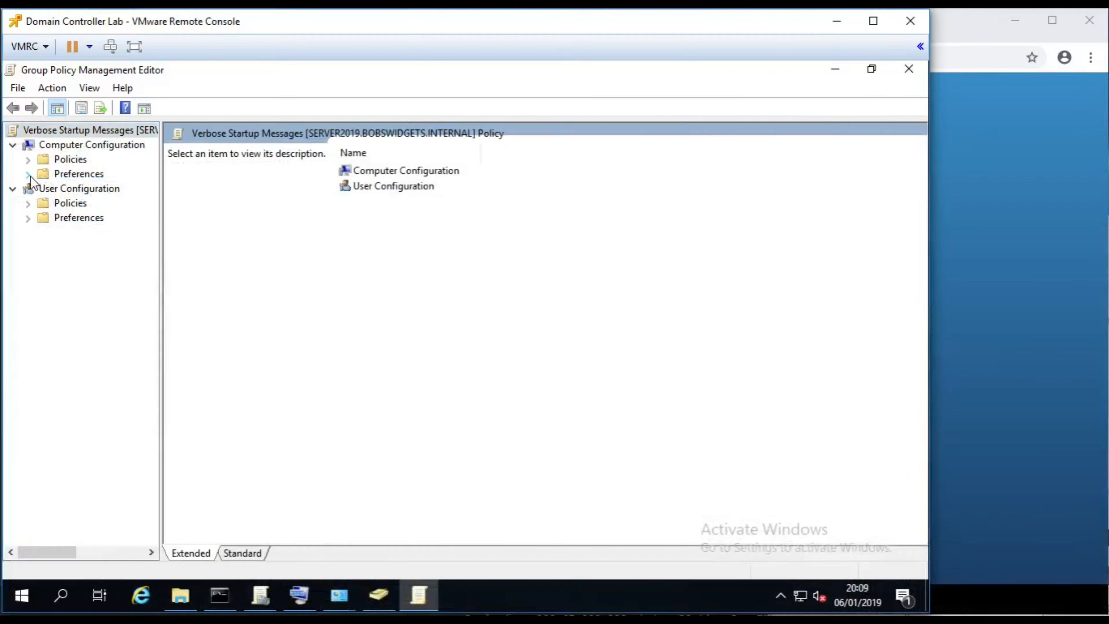
{"action": "left_click", "coordinate": [28, 174]}
{"action": "left_click", "coordinate": [28, 175]}
{"action": "left_click", "coordinate": [28, 160]}
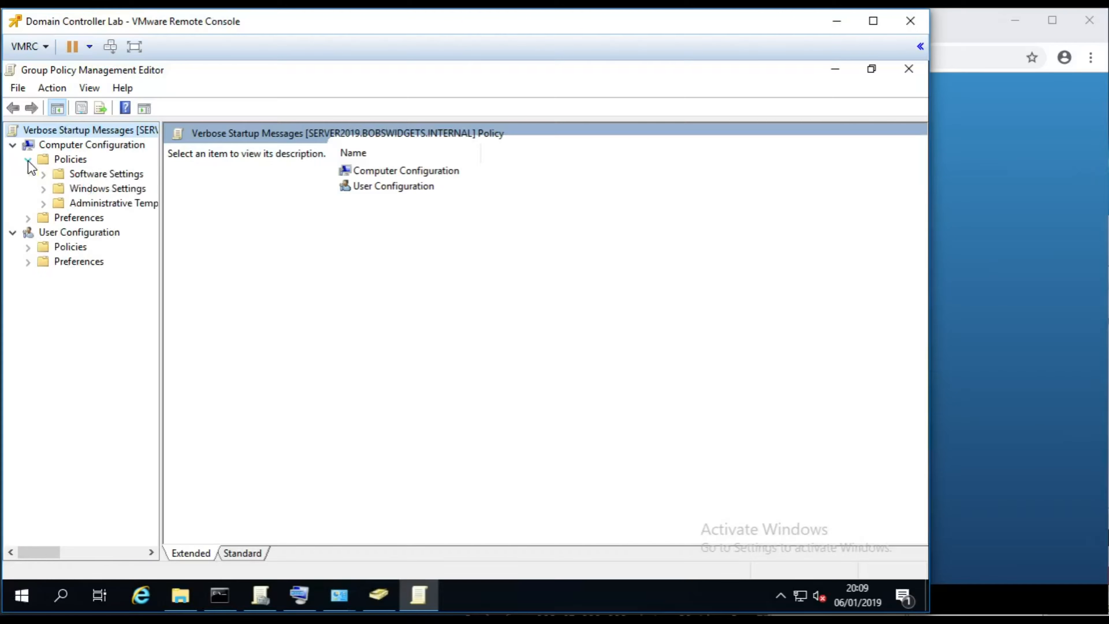
{"action": "left_click", "coordinate": [43, 203]}
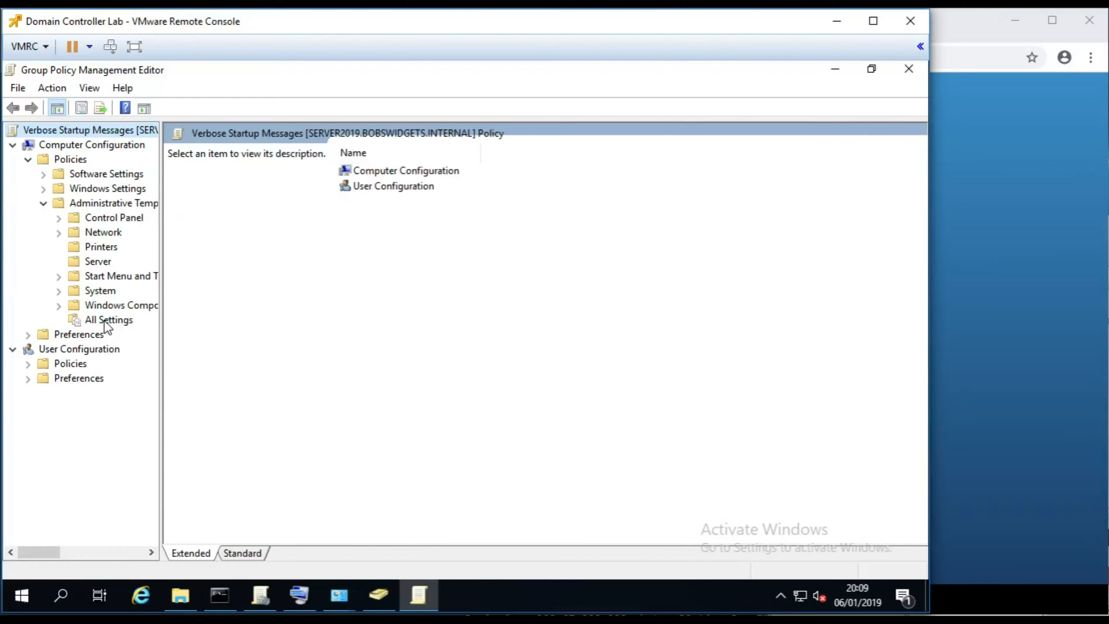
{"action": "left_click", "coordinate": [59, 305]}
{"action": "left_click_drag", "start_coordinate": [149, 214], "coordinate": [149, 140]}
{"action": "left_click", "coordinate": [59, 262]}
{"action": "left_click", "coordinate": [58, 289]}
{"action": "left_click", "coordinate": [59, 306]}
{"action": "left_click", "coordinate": [60, 305]}
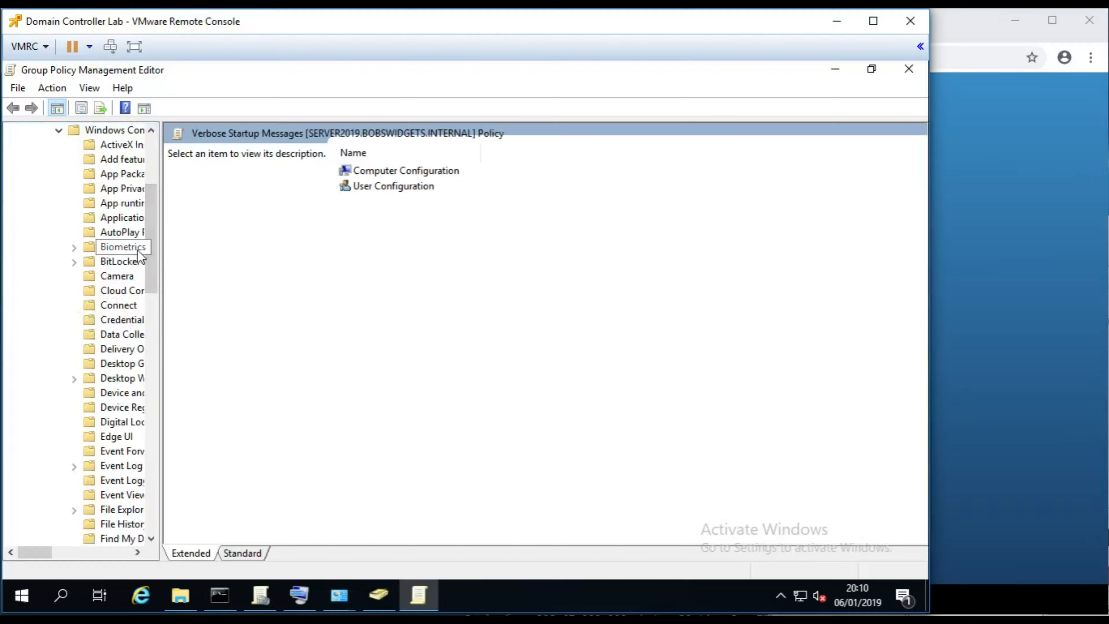
{"action": "left_click_drag", "start_coordinate": [154, 257], "coordinate": [154, 331]}
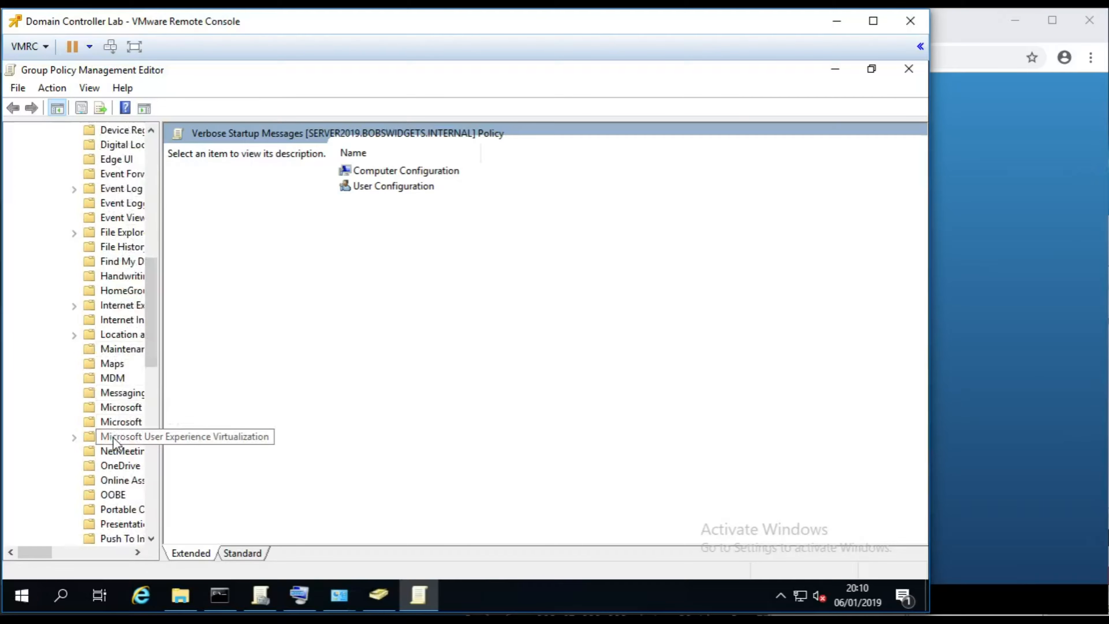
{"action": "scroll", "coordinate": [149, 375], "scroll_direction": "down", "scroll_amount": 2}
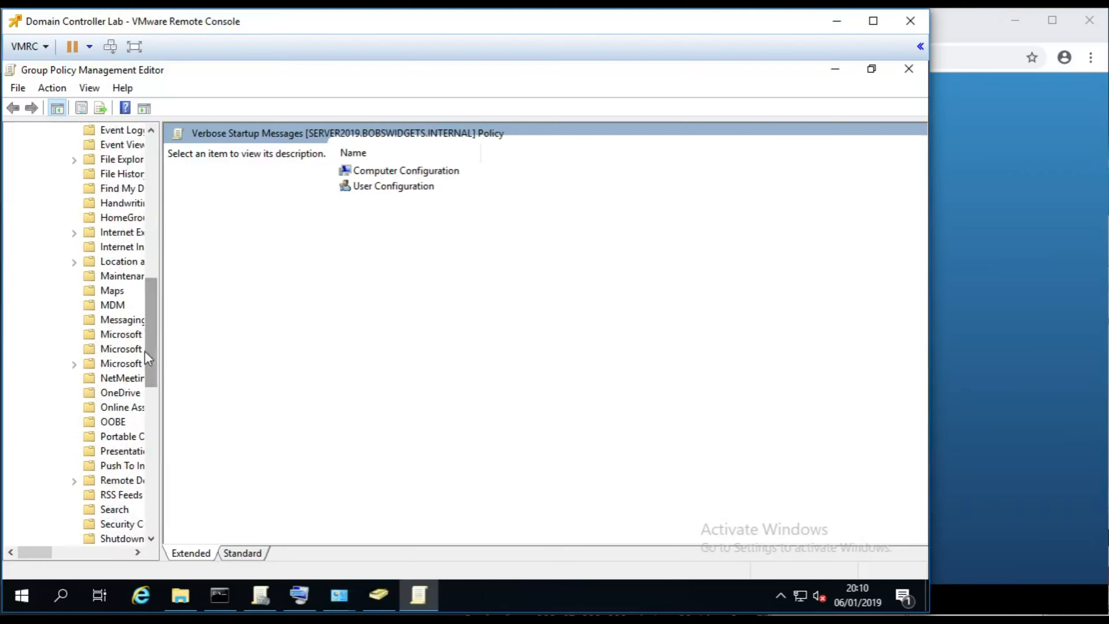
- Browse the Remote Desktop Connection Client settings, including Allow .rdp files from unknown publishers
{"action": "left_click", "coordinate": [106, 481]}
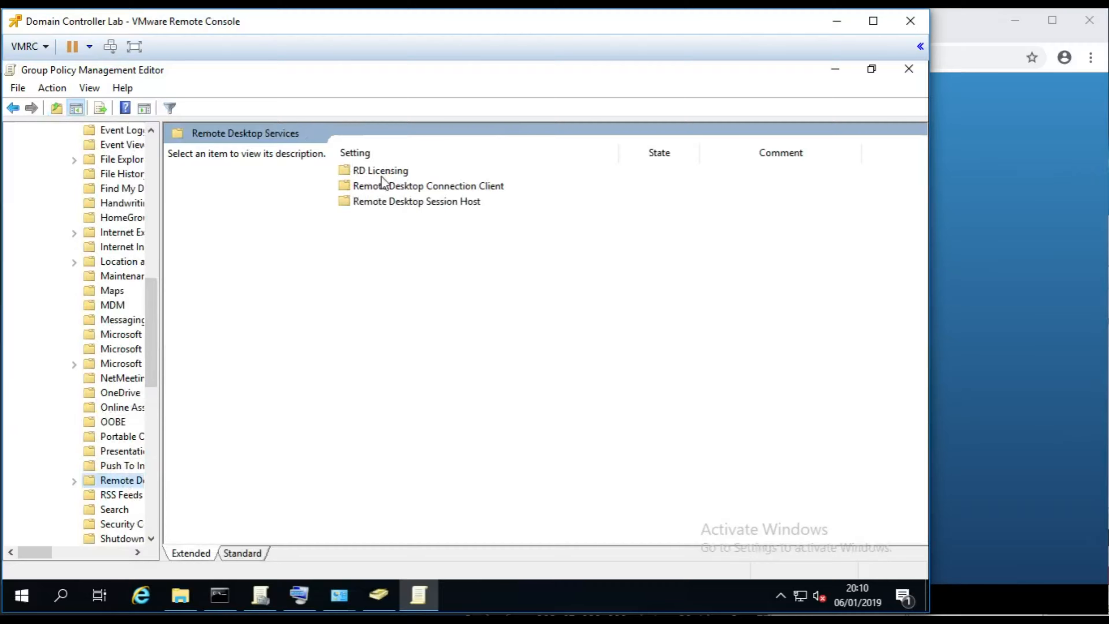
{"action": "left_click", "coordinate": [385, 186]}
{"action": "double_click", "coordinate": [421, 188]}
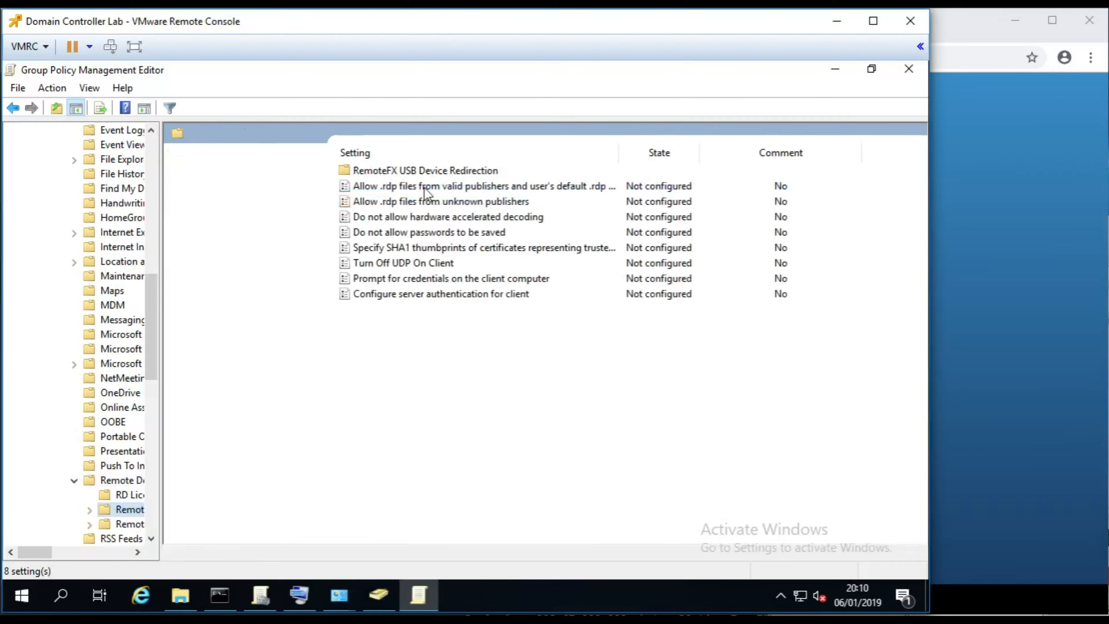
{"action": "left_click", "coordinate": [411, 201]}
{"action": "left_click", "coordinate": [425, 175]}
{"action": "left_click", "coordinate": [428, 201]}
- Collapse Windows Components and select All Settings to list all 2455 computer settings
{"action": "left_click", "coordinate": [78, 479]}
{"action": "left_click_drag", "start_coordinate": [152, 365], "coordinate": [162, 193]}
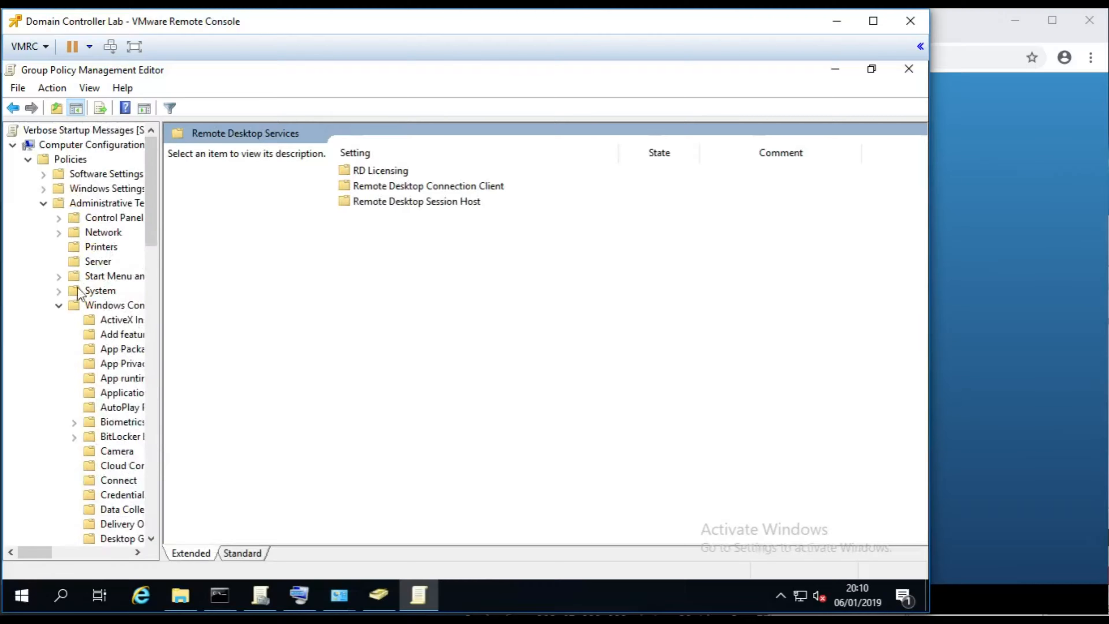
{"action": "left_click", "coordinate": [60, 306]}
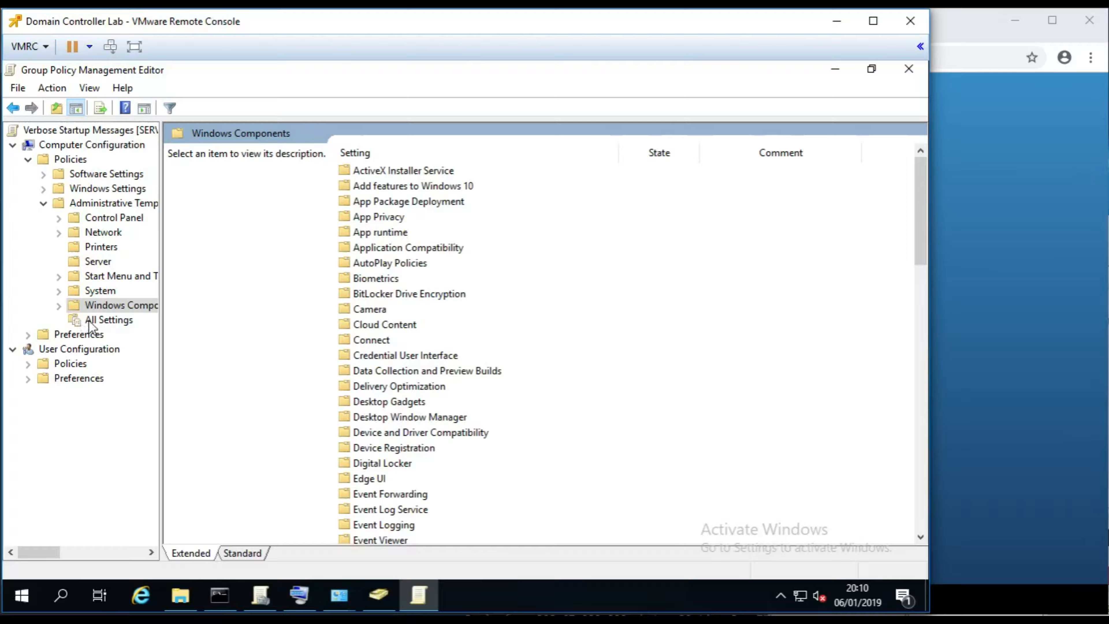
{"action": "left_click", "coordinate": [109, 322]}
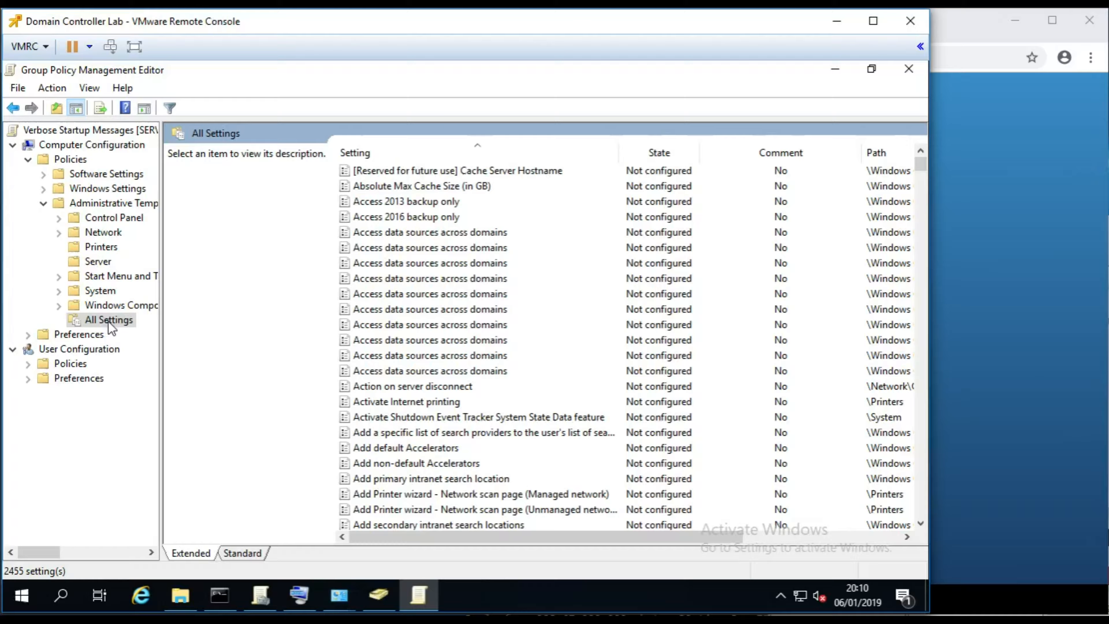
- Open Filter Options for All Settings and enable keyword filtering
{"action": "right_click", "coordinate": [109, 322]}
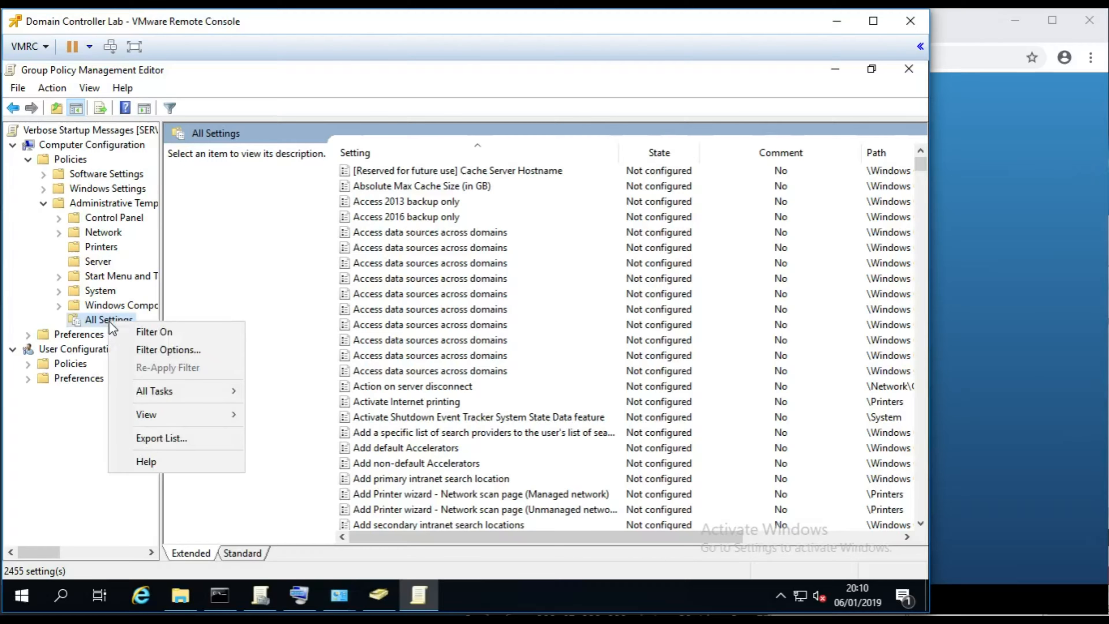
{"action": "left_click", "coordinate": [179, 352]}
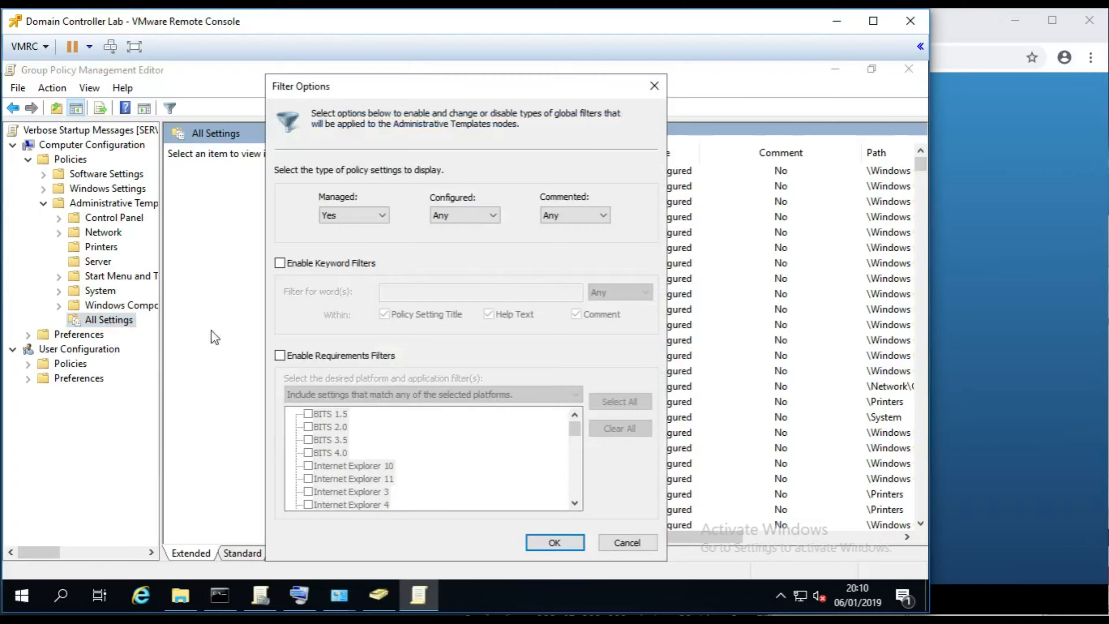
{"action": "left_click", "coordinate": [285, 262]}
{"action": "left_click", "coordinate": [619, 294]}
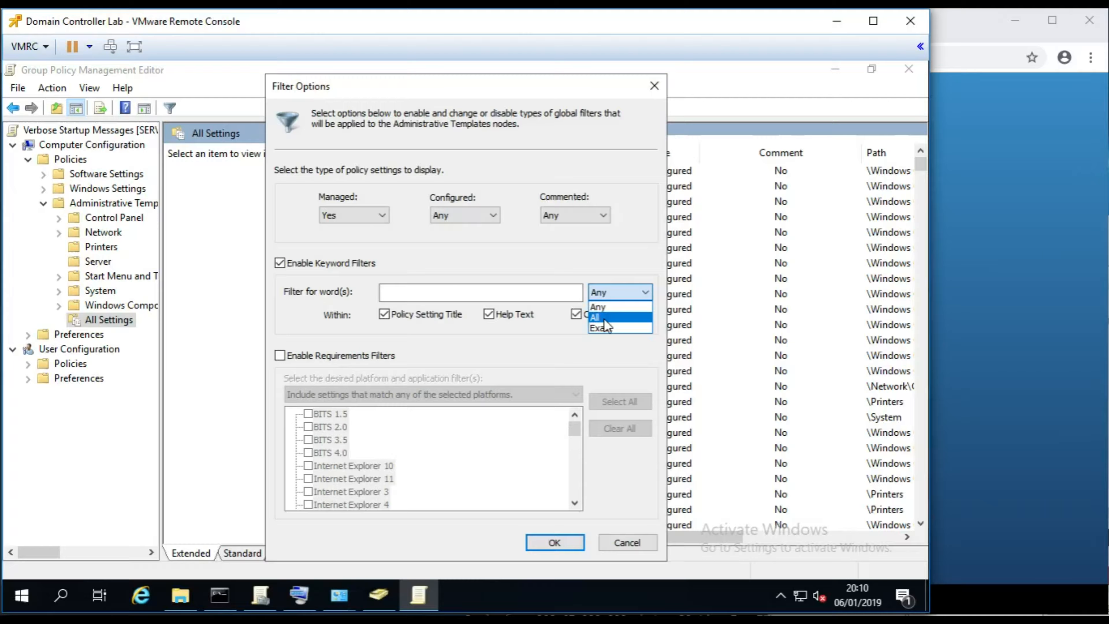
{"action": "left_click", "coordinate": [533, 298]}
{"action": "left_click", "coordinate": [532, 296]}
{"action": "type", "text": "the computer"}
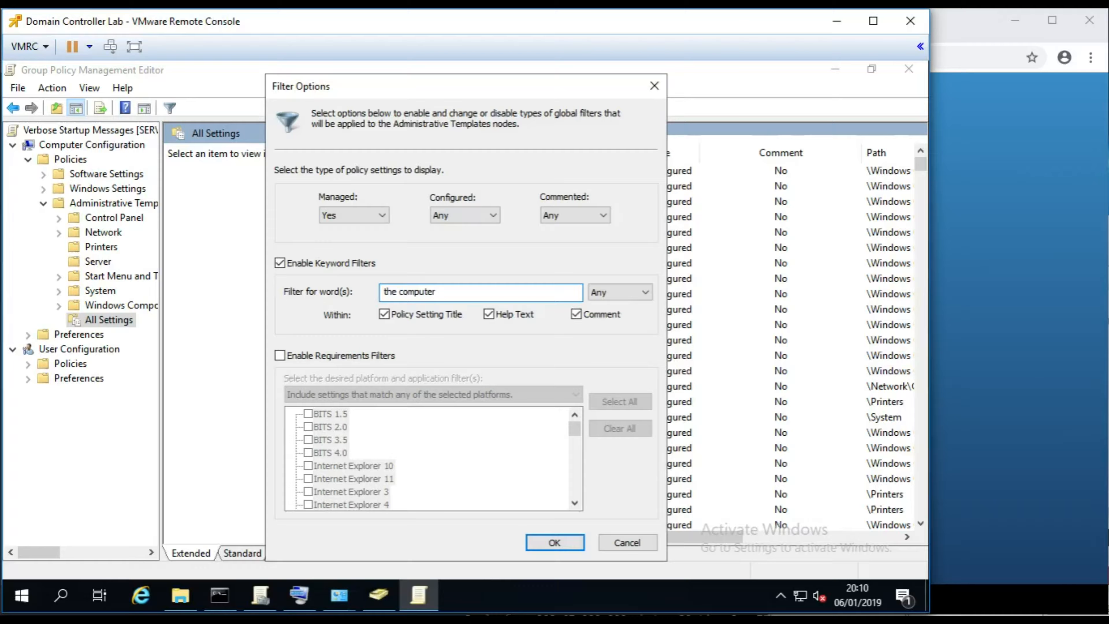
- Set keyword matching to All and apply a filter for 'highly detailed'
{"action": "left_click", "coordinate": [620, 292]}
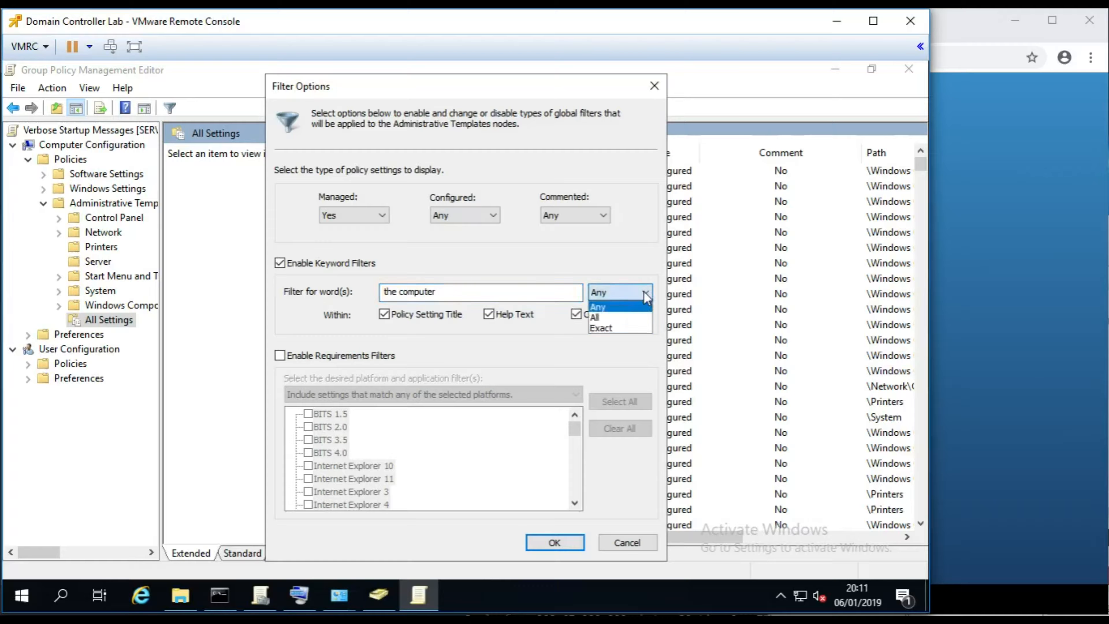
{"action": "left_click", "coordinate": [607, 318]}
{"action": "left_click", "coordinate": [512, 292]}
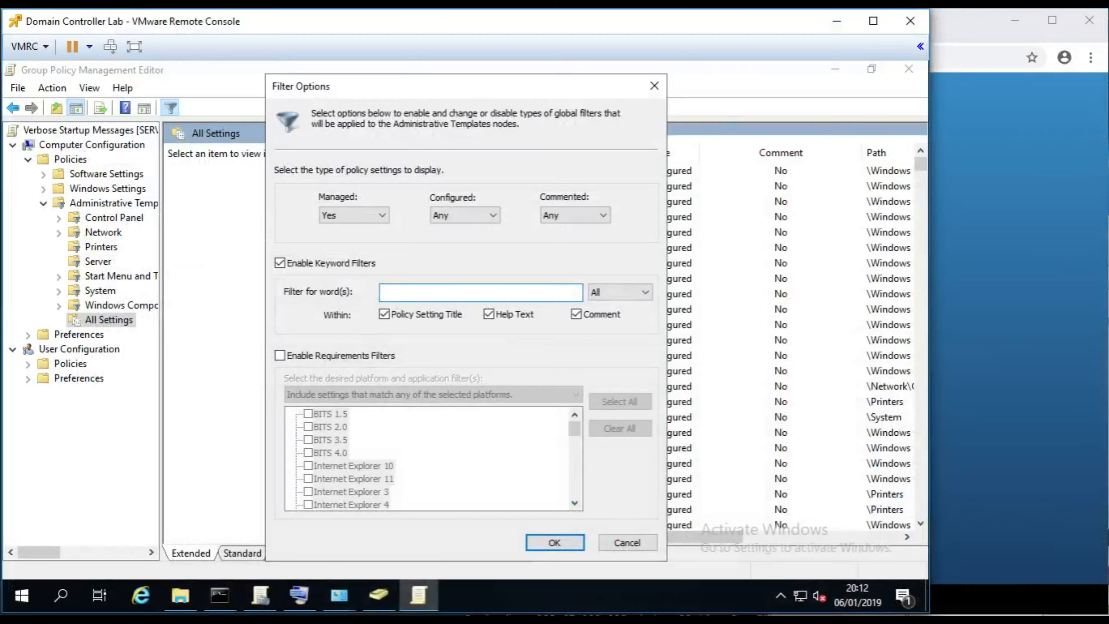
{"action": "type", "text": "highly detailed"}
{"action": "key", "text": "Return"}
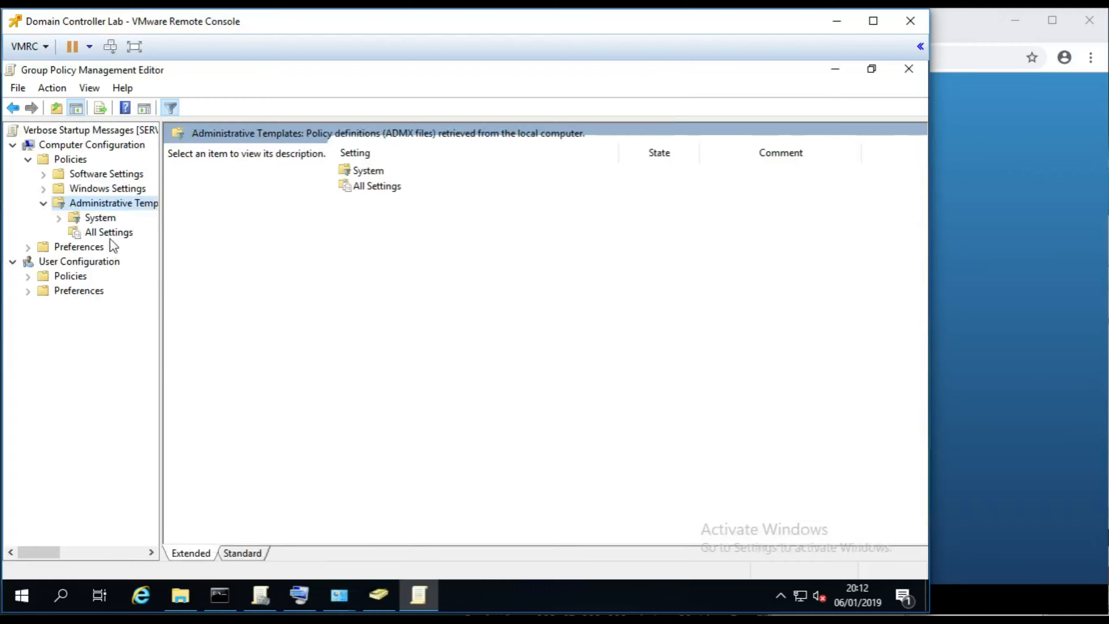
- Set 'Display highly detailed status messages' to Enabled from the filtered All Settings list
{"action": "left_click", "coordinate": [100, 233]}
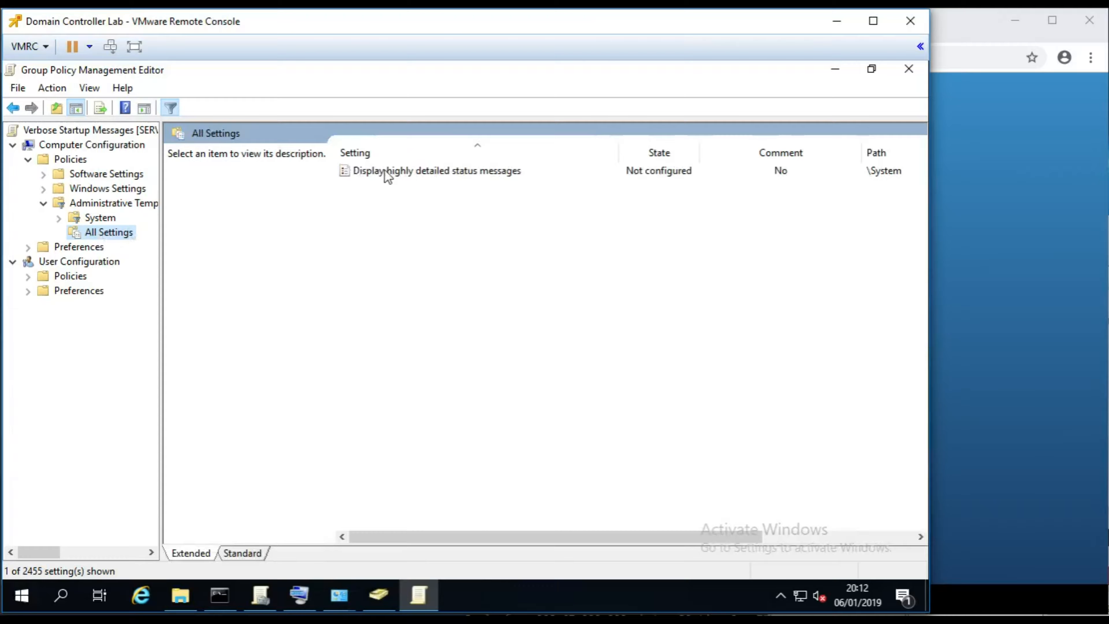
{"action": "double_click", "coordinate": [406, 170]}
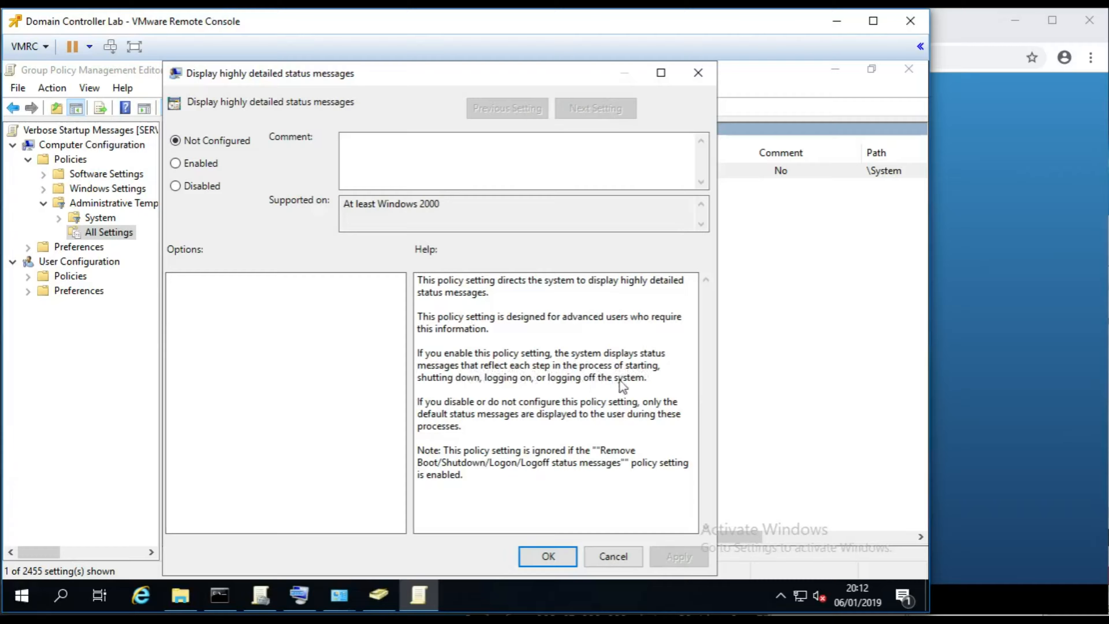
{"action": "left_click", "coordinate": [175, 163]}
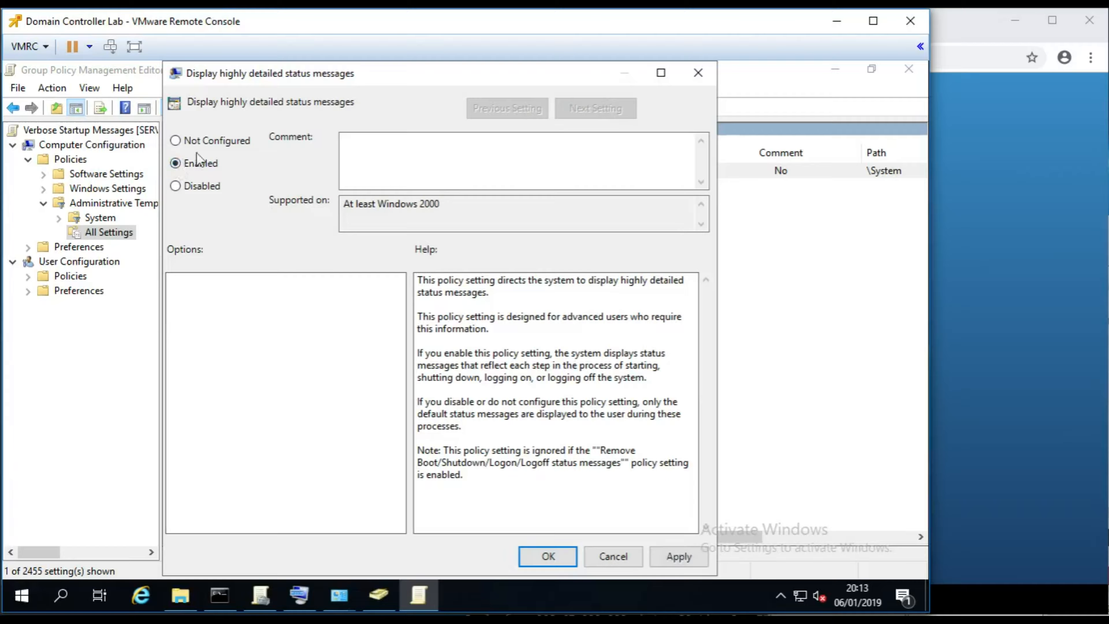
{"action": "left_click", "coordinate": [548, 556]}
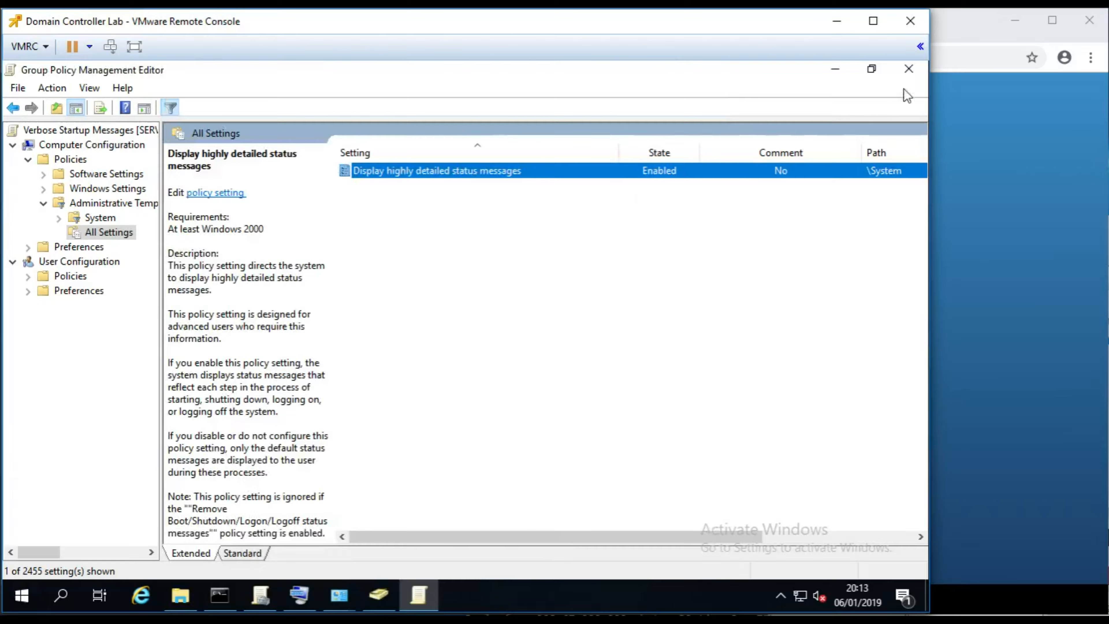
- Close the editor and move the Verbose Startup Messages link up to order 1 on Company Computers
{"action": "left_click", "coordinate": [908, 69]}
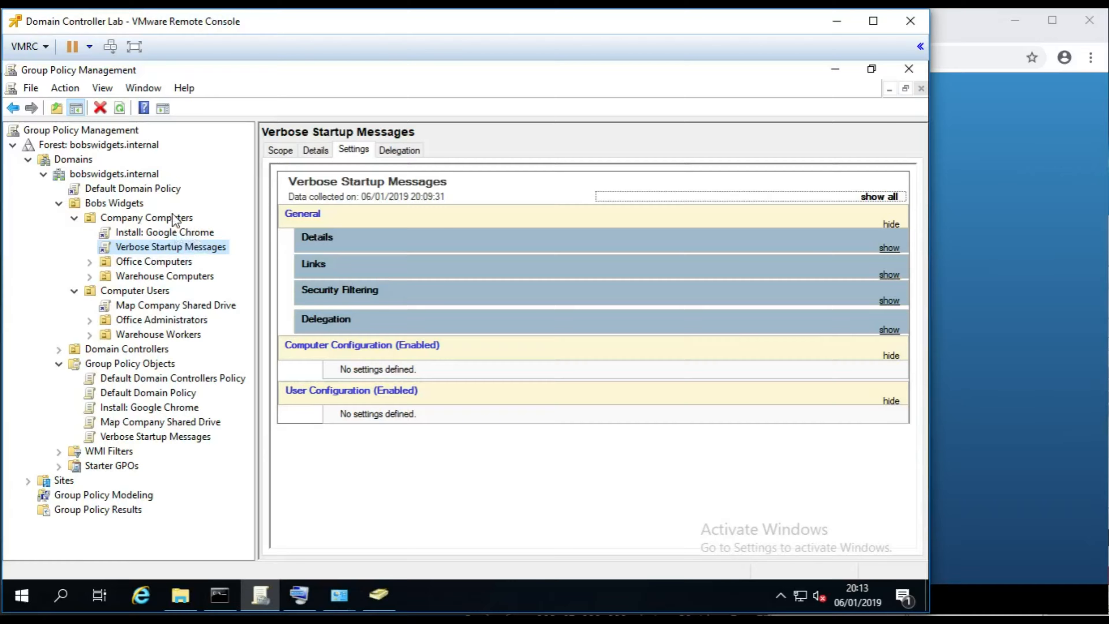
{"action": "left_click", "coordinate": [186, 221]}
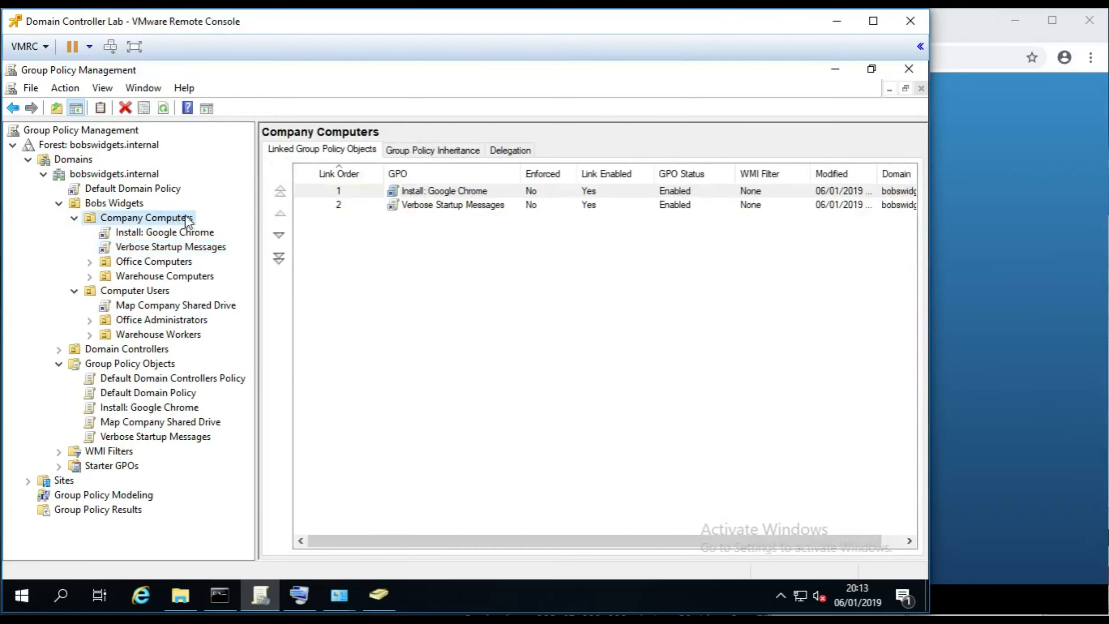
{"action": "left_click", "coordinate": [460, 205]}
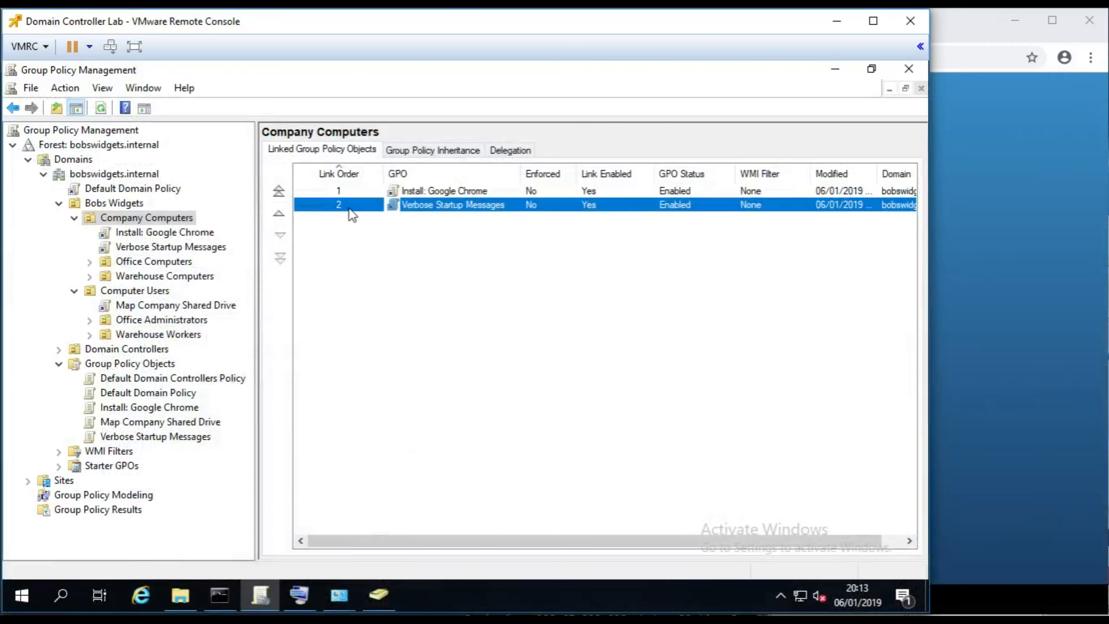
{"action": "left_click", "coordinate": [280, 216]}
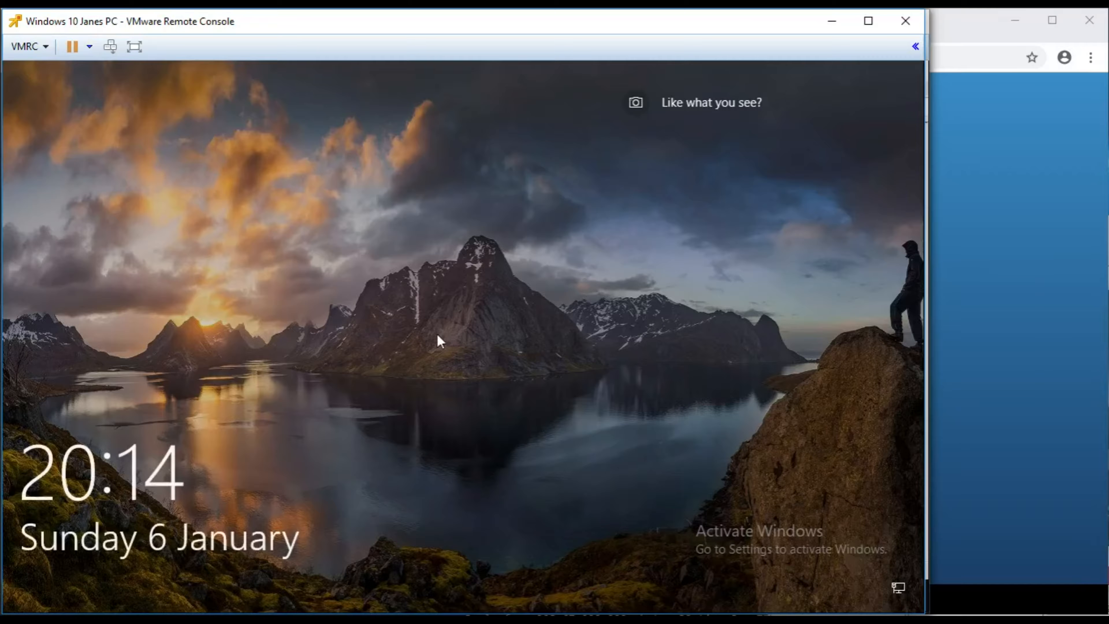
- Sign in to the Windows 10 client PC with the account password
{"action": "left_click", "coordinate": [429, 336]}
{"action": "type", "text": "Password1!"}
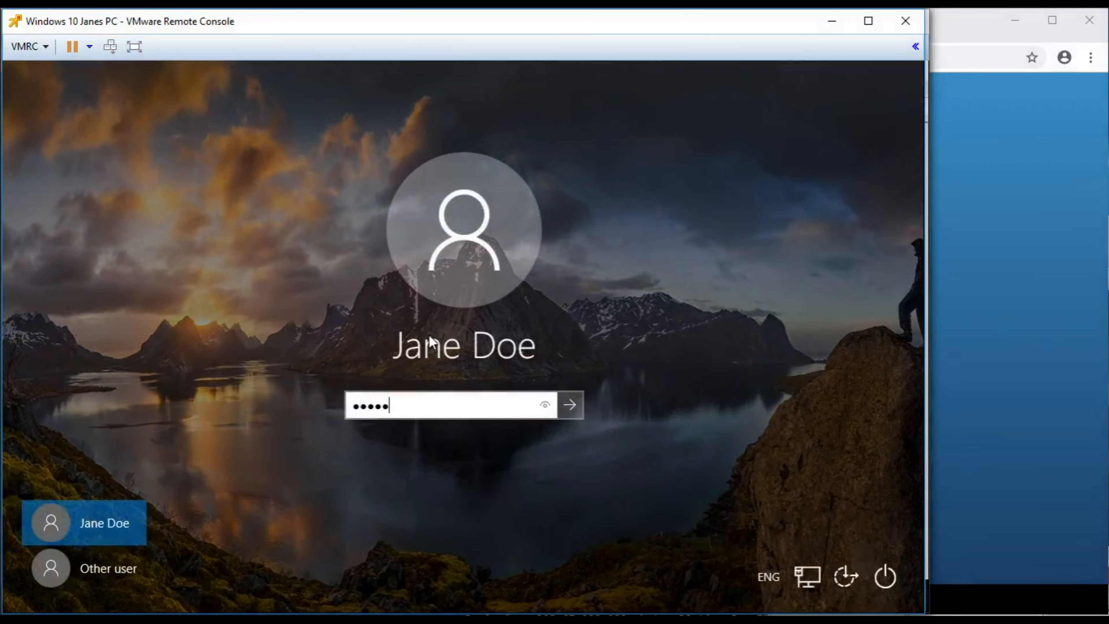
{"action": "key", "text": "Return"}
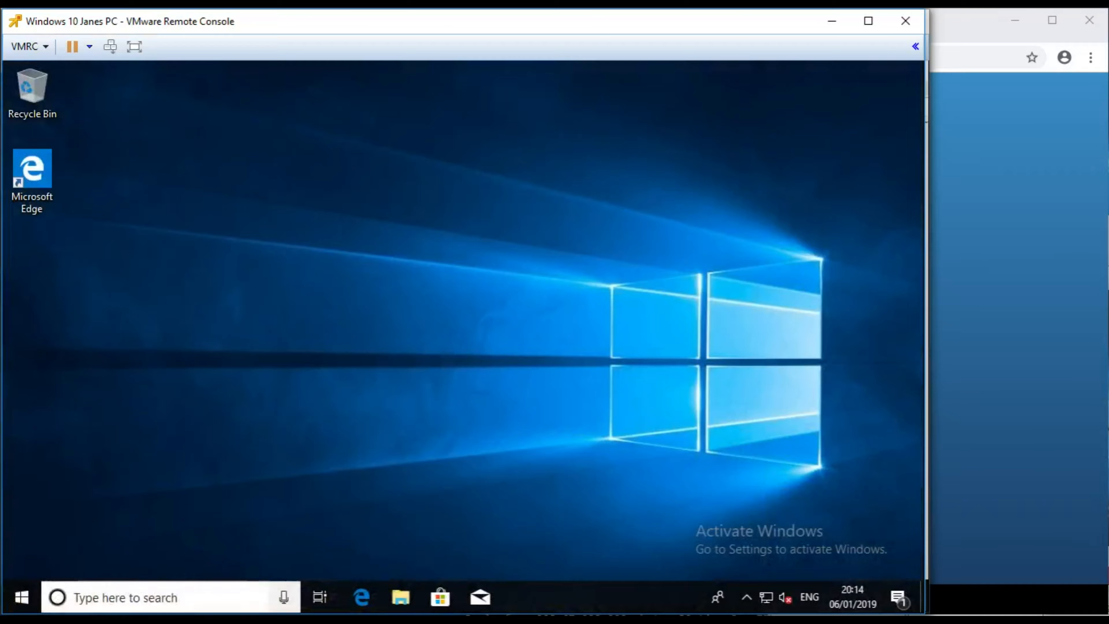
- Run gpupdate /force in a Command Prompt and decline the restart with n
{"action": "right_click", "coordinate": [22, 597]}
{"action": "left_click", "coordinate": [73, 515]}
{"action": "type", "text": "cmd"}
{"action": "key", "text": "Return"}
{"action": "type", "text": "gpup"}
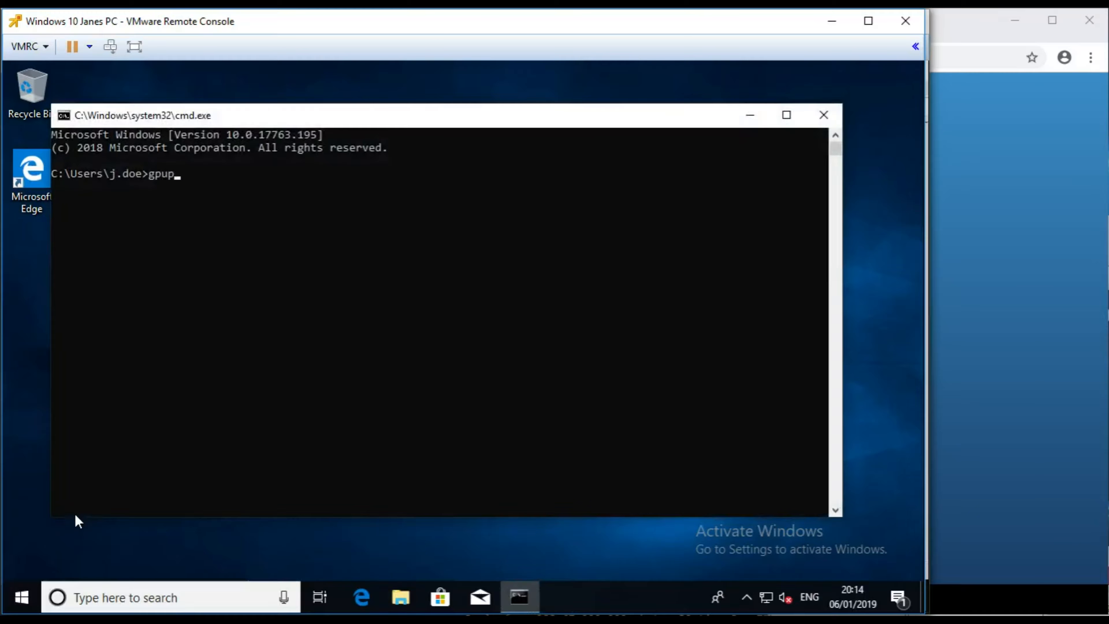
{"action": "type", "text": "dat e /force"}
{"action": "key", "text": "Return"}
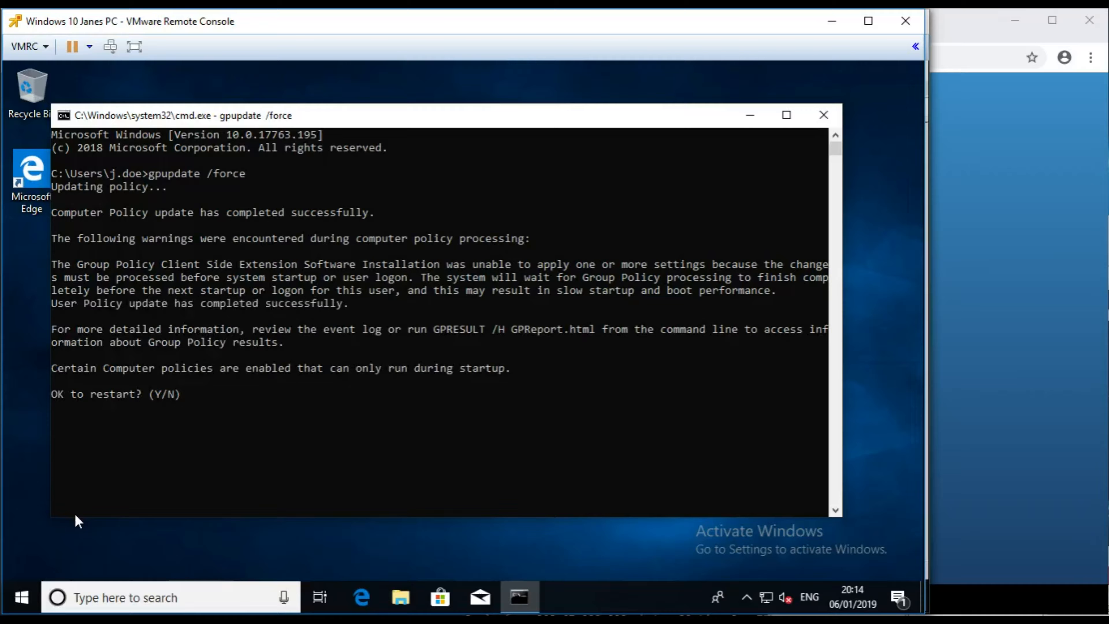
{"action": "type", "text": "n"}
{"action": "key", "text": "Return"}
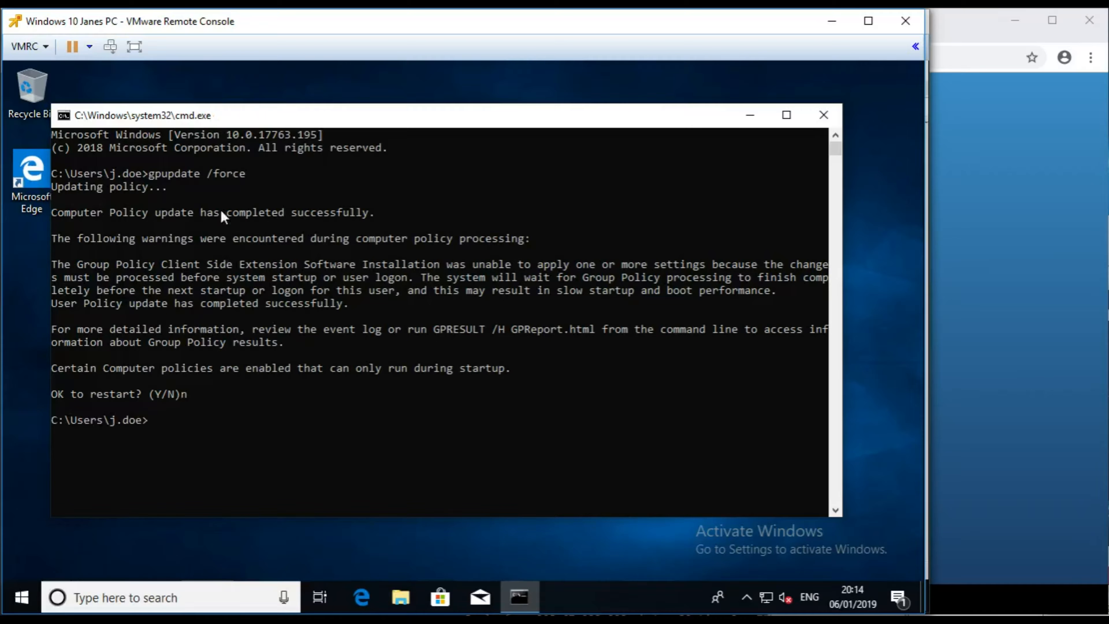
- Restart the Windows 10 client from the Start menu's Power options
{"action": "left_click", "coordinate": [22, 597]}
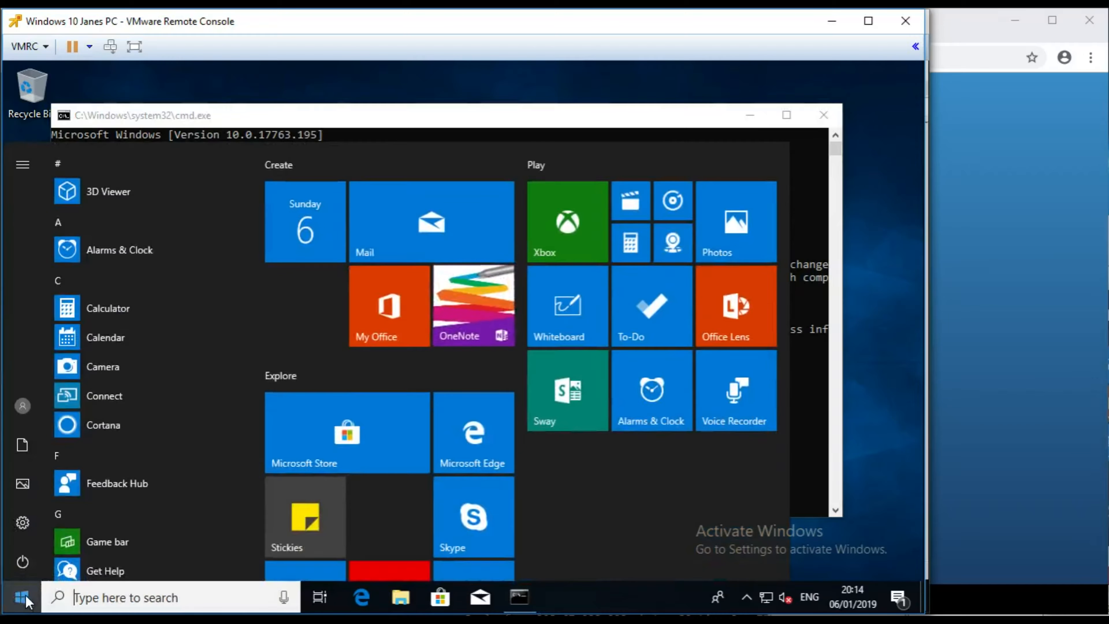
{"action": "left_click", "coordinate": [22, 562]}
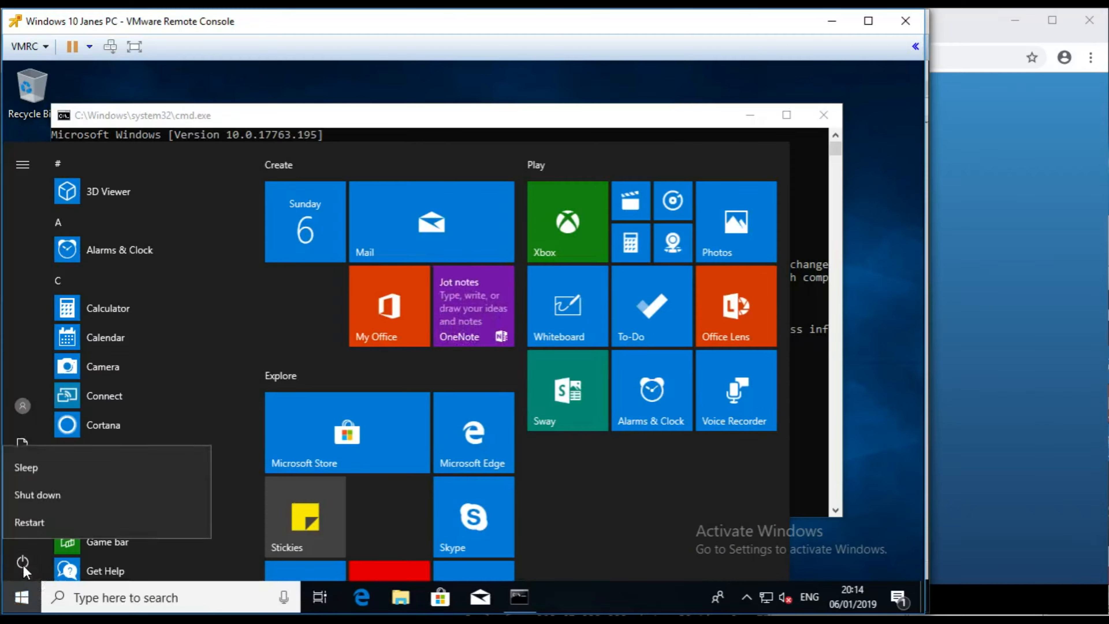
{"action": "left_click", "coordinate": [38, 523]}
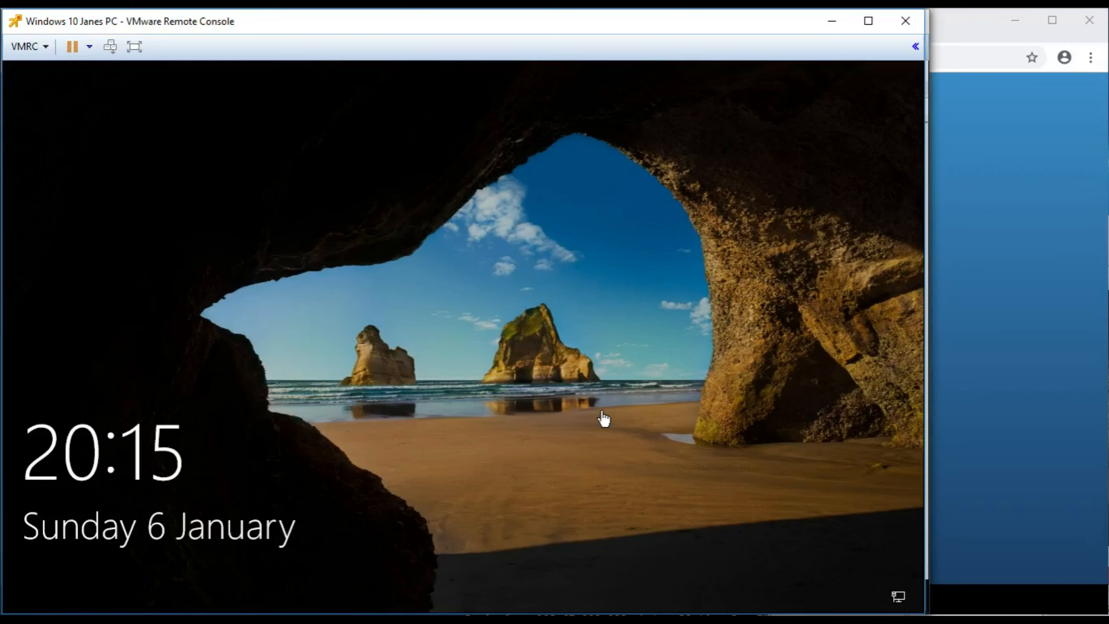
- Sign back in to the restarted client with the account password and select the Chrome shortcut
{"action": "left_click", "coordinate": [506, 453]}
{"action": "type", "text": "*************"}
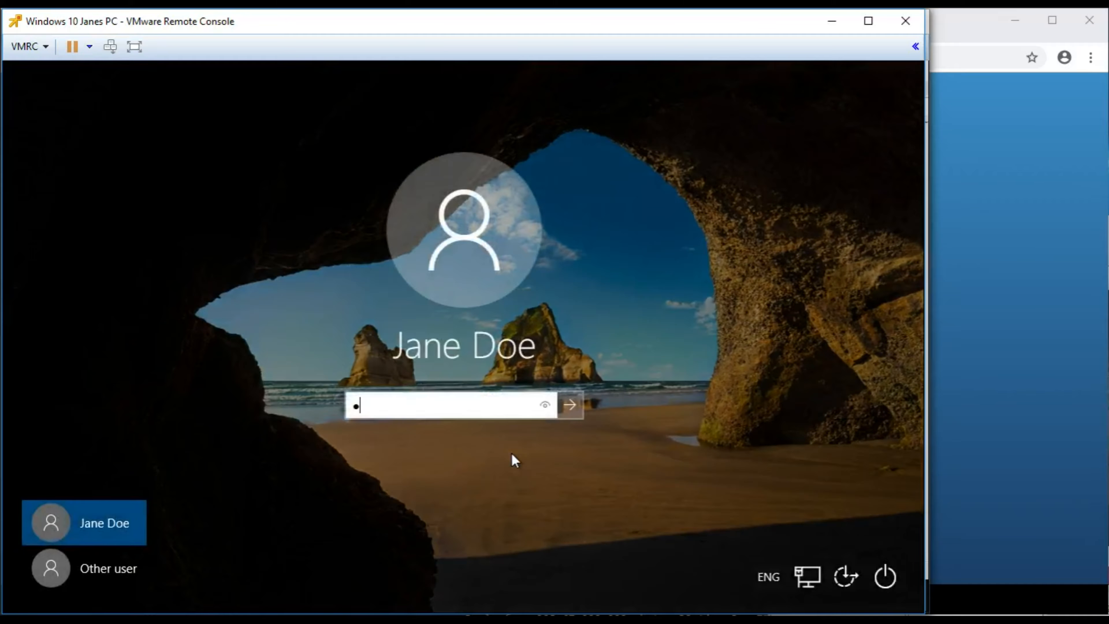
{"action": "key", "text": "Return"}
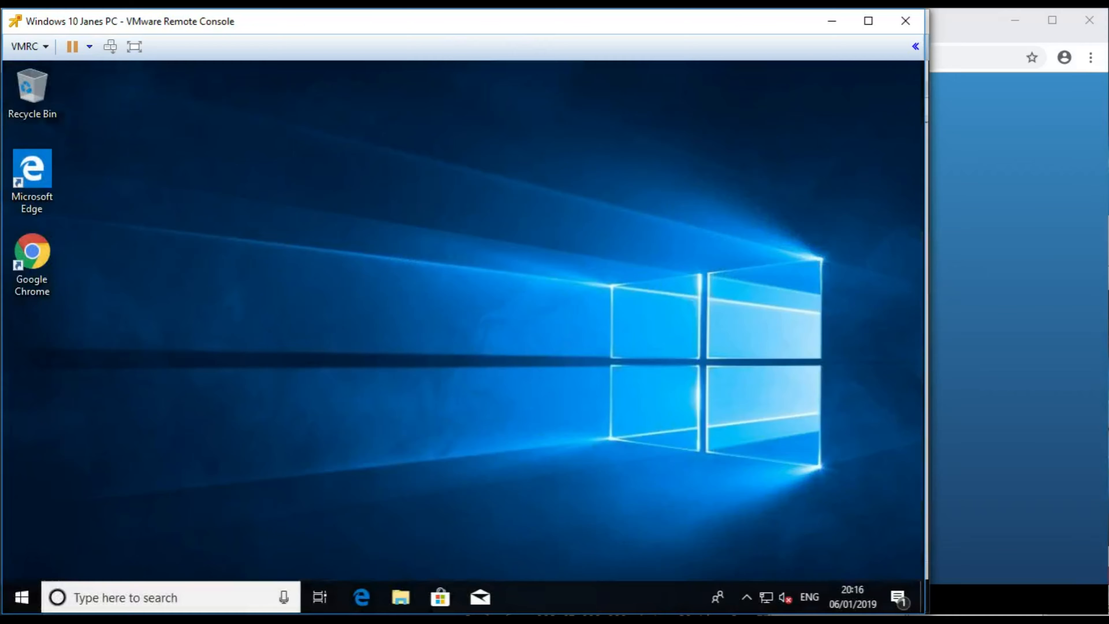
{"action": "left_click", "coordinate": [51, 268]}
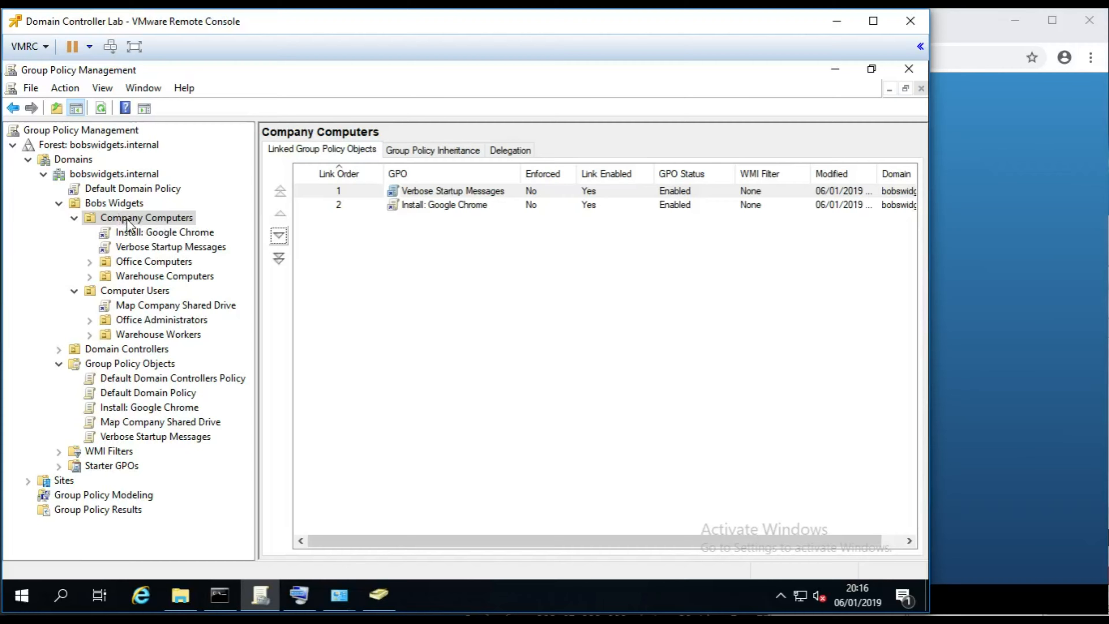
{"action": "right_click", "coordinate": [182, 247]}
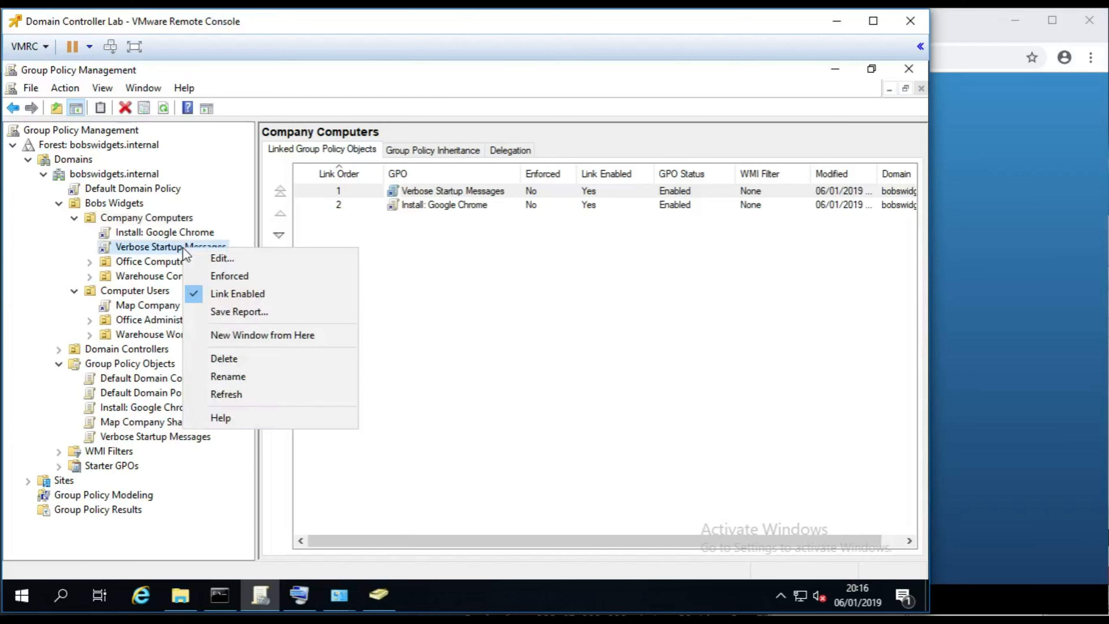
{"action": "left_click", "coordinate": [229, 274]}
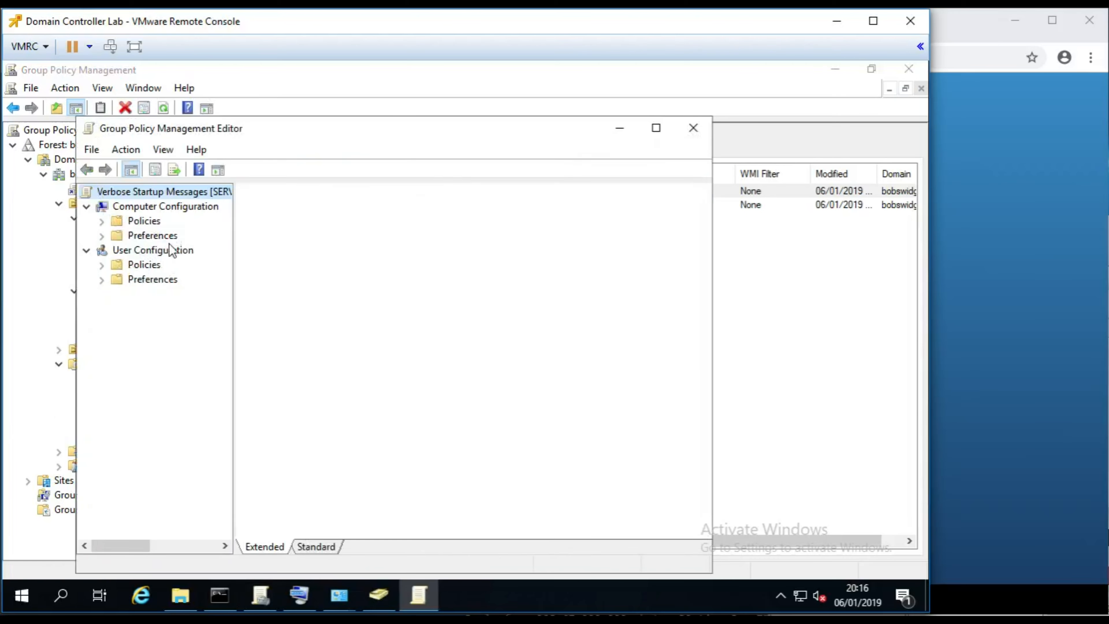
{"action": "left_click", "coordinate": [102, 235]}
{"action": "left_click", "coordinate": [103, 221]}
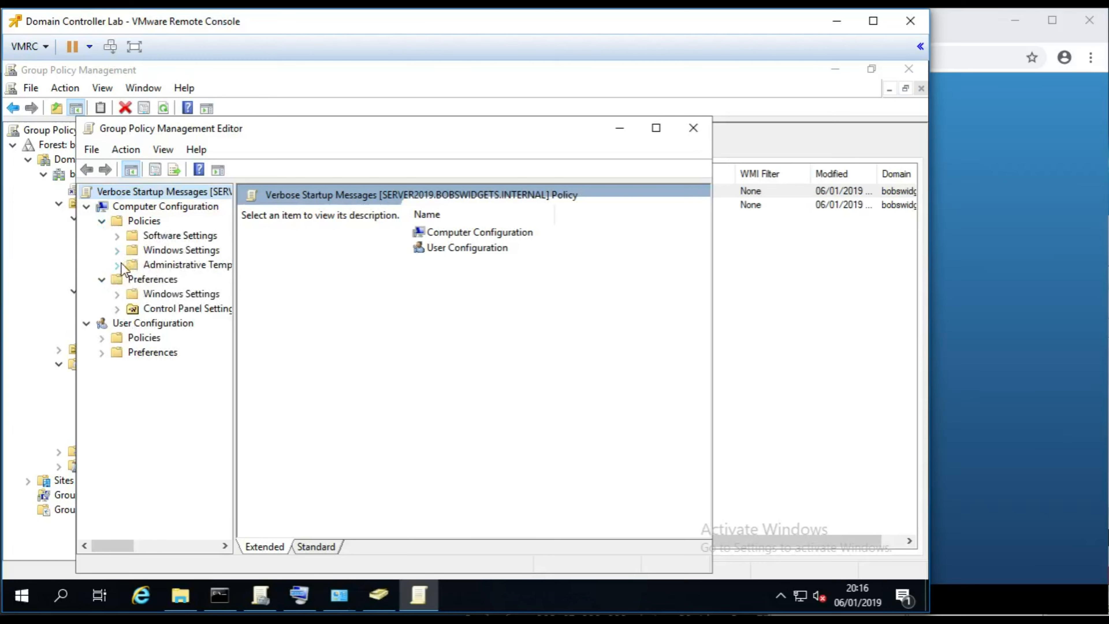
{"action": "left_click", "coordinate": [118, 265]}
{"action": "left_click", "coordinate": [179, 381]}
{"action": "left_click_drag", "start_coordinate": [703, 226], "coordinate": [702, 471]}
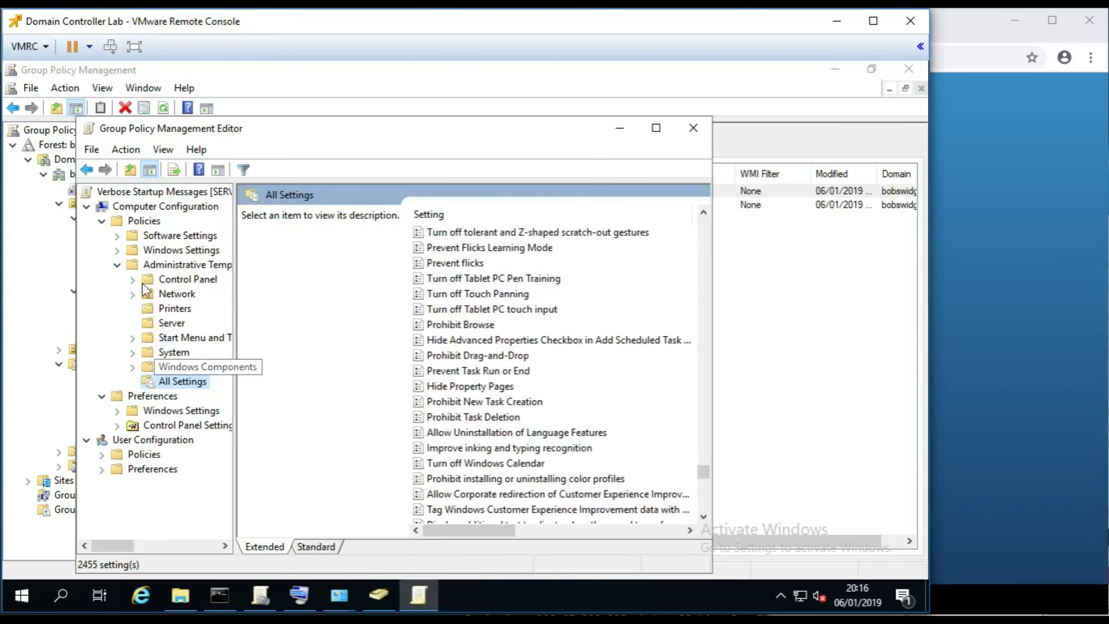
{"action": "left_click", "coordinate": [693, 127]}
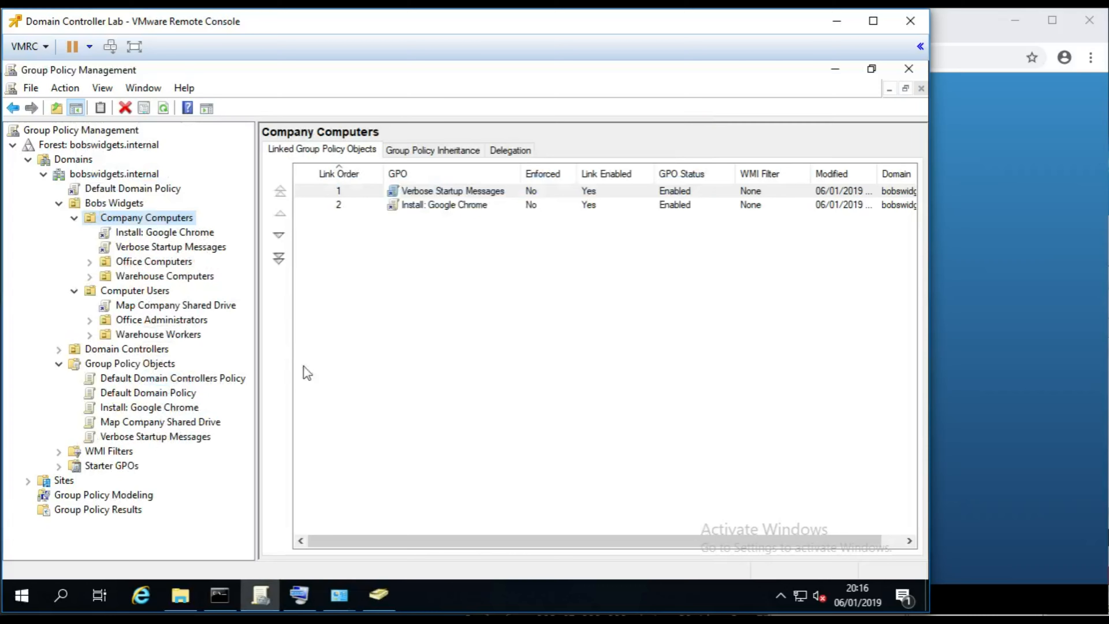